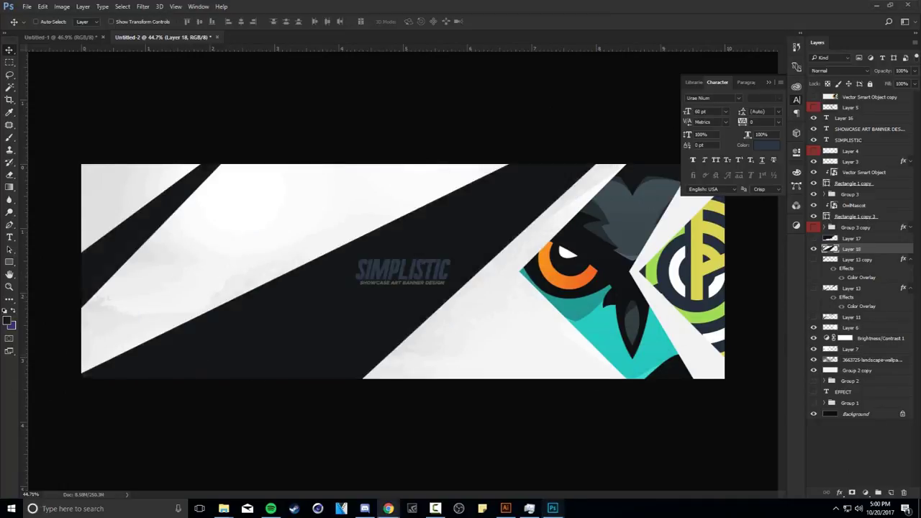
- Warp the copied vector artwork into flowing streaks with the Liquify filter and apply the distortion
key(ctrl+alt+z)
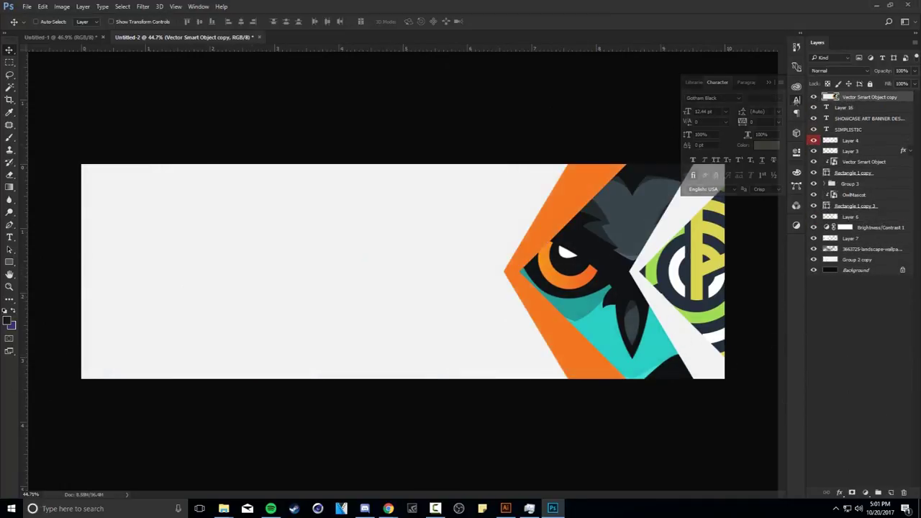
key(ctrl+shift+x)
key(ctrl+alt+z)
key(ctrl+alt+z)
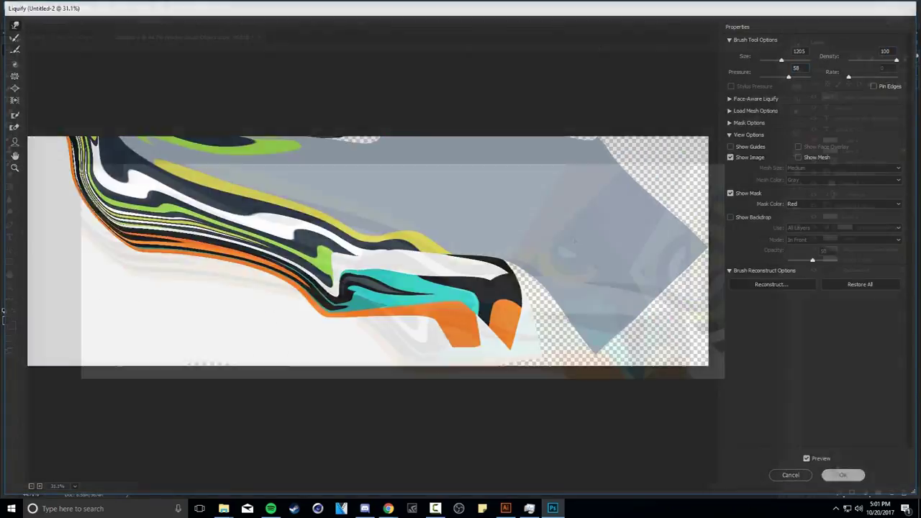
key(Return)
drag(402, 309, 413, 310)
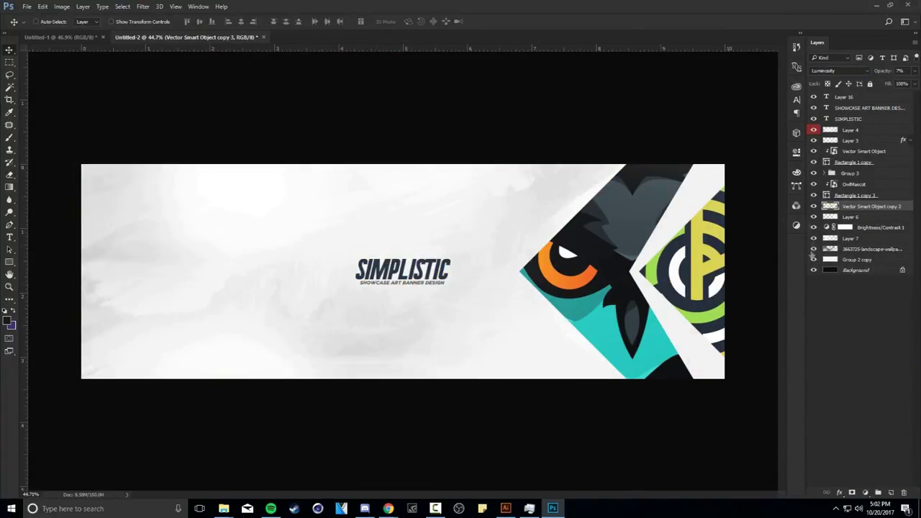
- Add a narrow teal bar on its own layer along the full height of the banner's left edge
click(8, 321)
drag(81, 164, 97, 379)
double_click(892, 205)
click(609, 115)
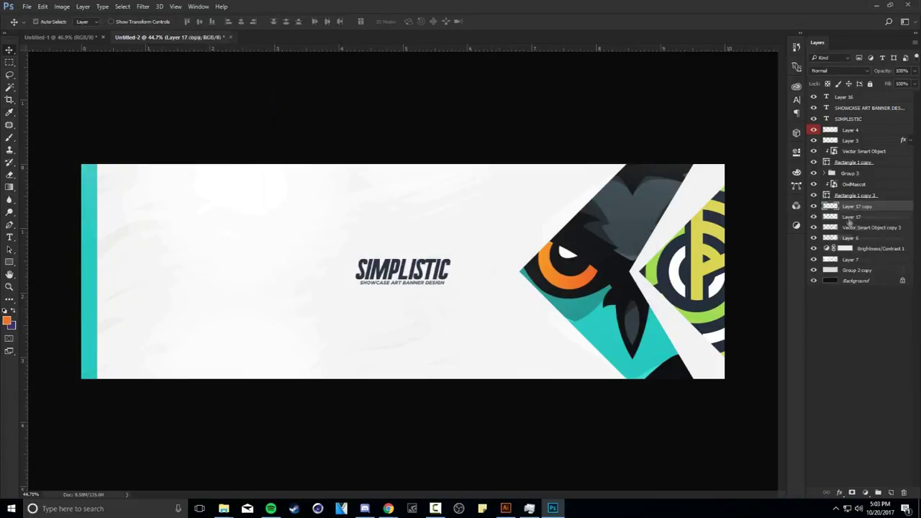
- Recolor the SIMPLISTIC title text to a slate blue-grey
click(226, 329)
click(767, 144)
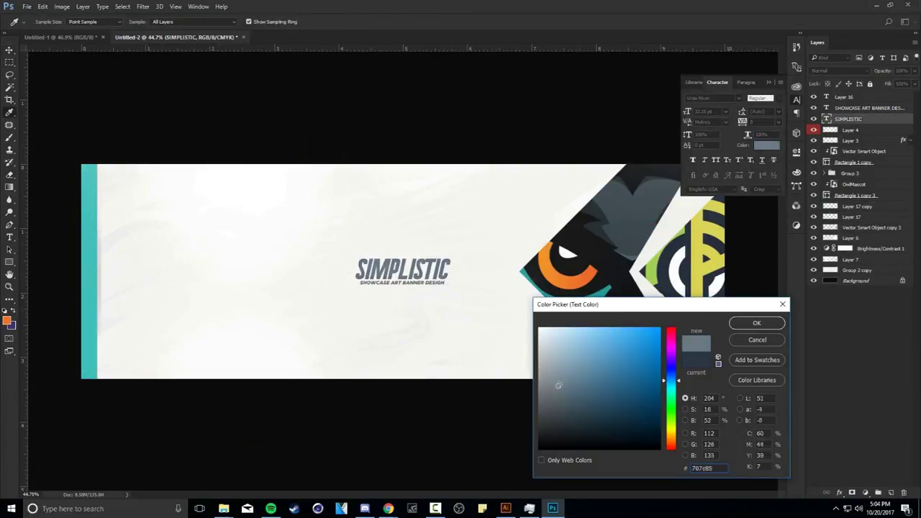
click(756, 323)
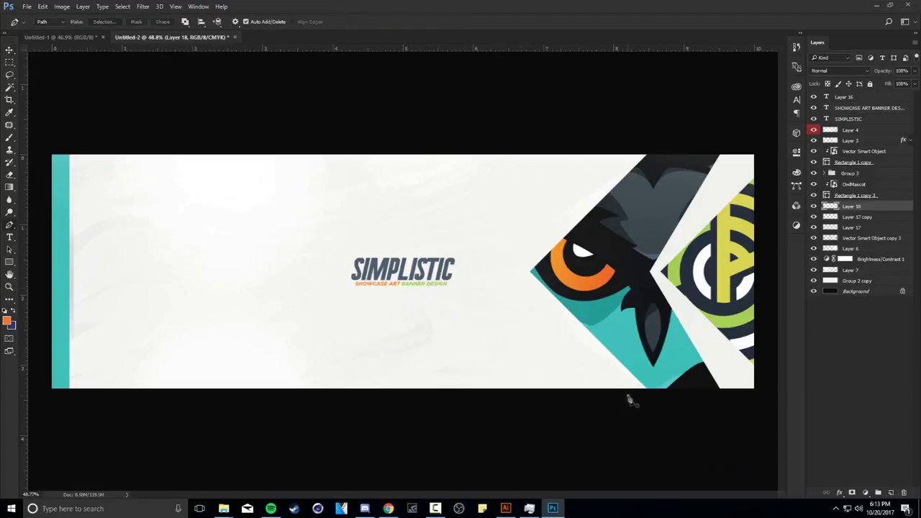
- Try adding transformed copies of the diamond beneath the owl picture as frames for extra artwork
drag(554, 407, 541, 297)
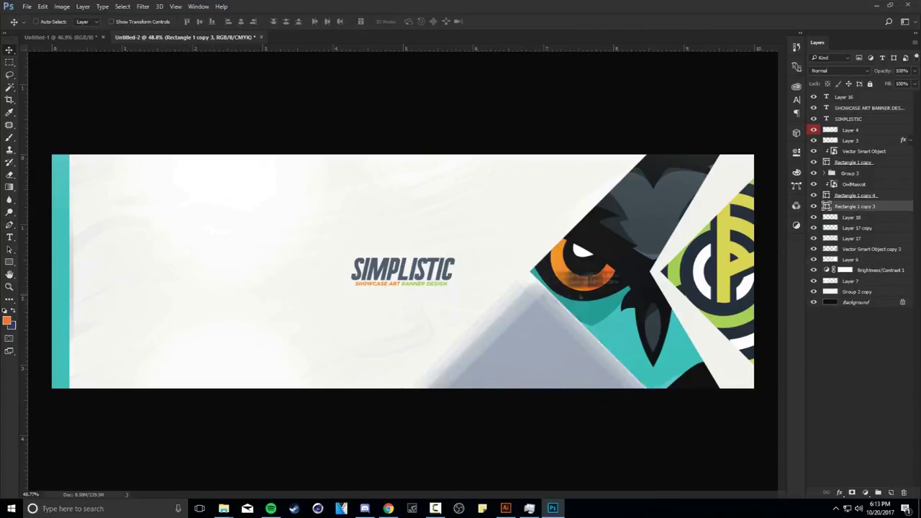
key(ctrl+t)
key(Return)
key(ctrl+j)
key(ctrl+t)
drag(551, 353, 559, 369)
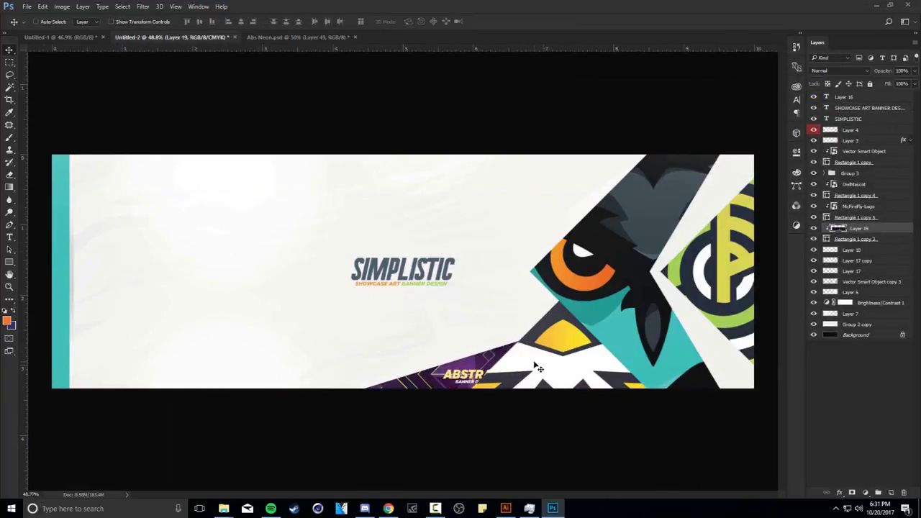
key(ctrl+])
key(ctrl+])
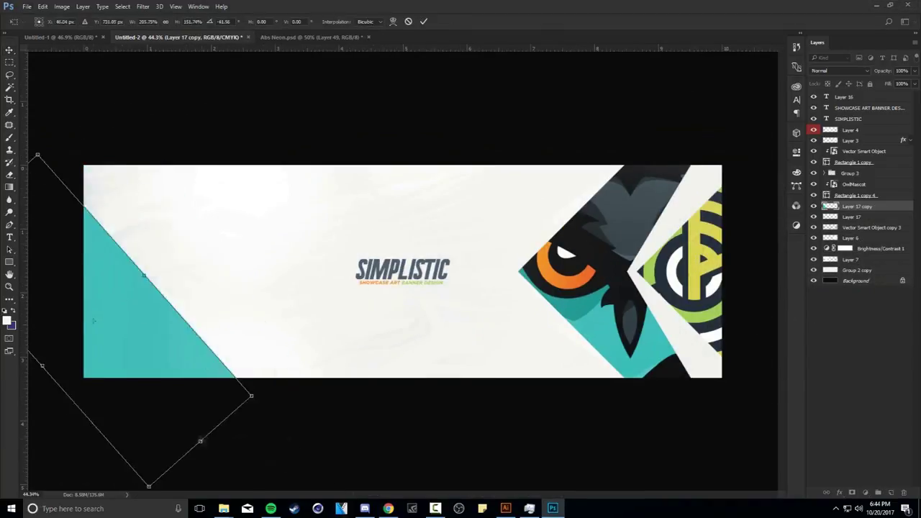
- Try an enlarged, rotated teal bar, and a repeated chevron pattern across the banner colorized with Hue/Saturation
drag(271, 331, 514, 349)
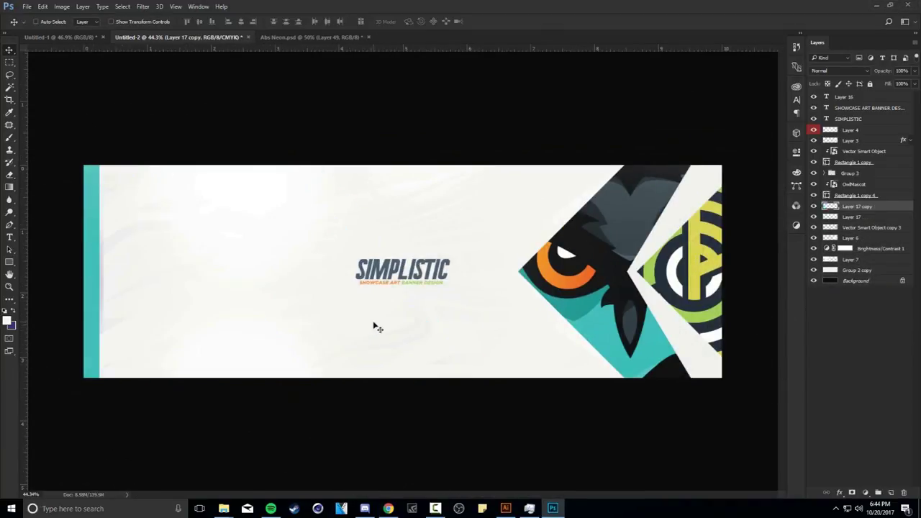
scroll(389, 292, up, 3)
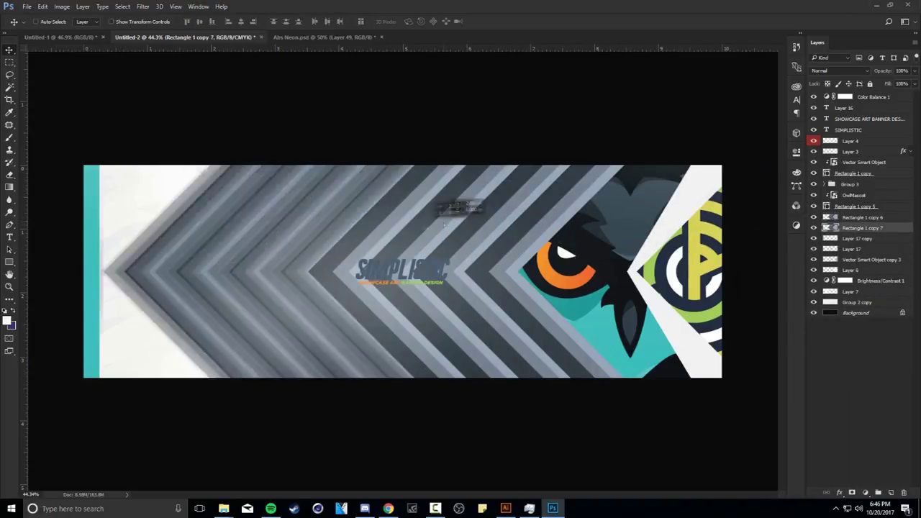
drag(442, 219, 394, 230)
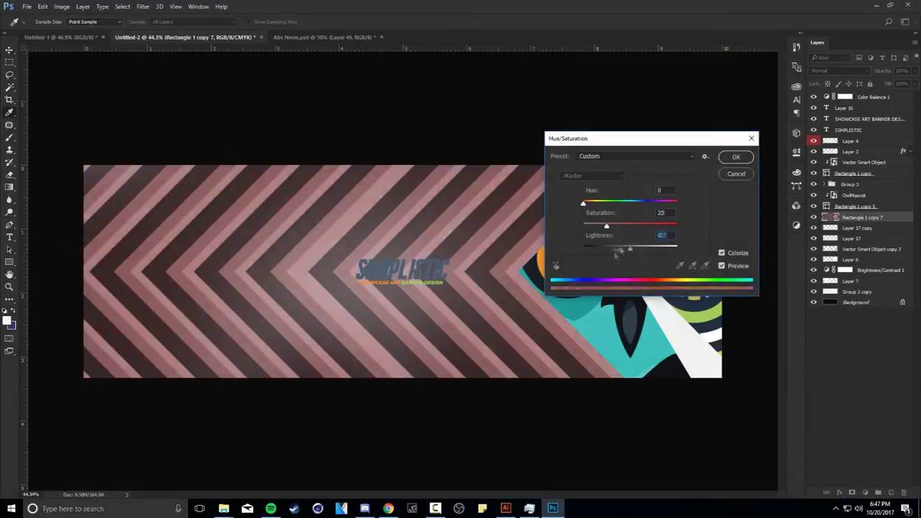
drag(583, 203, 629, 203)
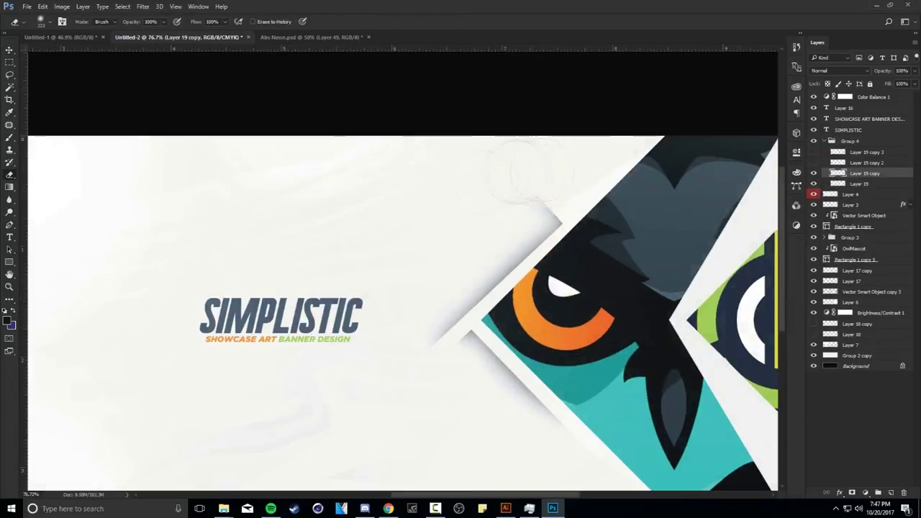
- Duplicate the shadow layer that runs along the white border of the owl picture
key(Return)
key(ctrl+j)
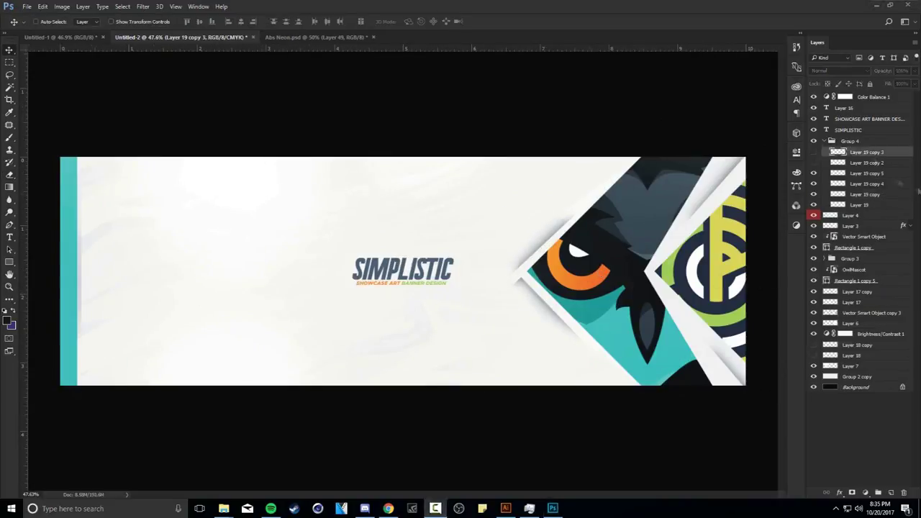
click(854, 184)
- Rename three entries in the layer stack as Right Picture, White Sperate and Left Bar
double_click(855, 217)
text(Right Picture)
double_click(850, 195)
text(White Sperate)
double_click(851, 228)
text(Left Bar)
- Transform the next element in the layer stack and rename it as Simple light bar
click(850, 260)
key(ctrl+t)
key(Return)
double_click(850, 260)
text(Simple light bar)
key(Return)
- Create a new layer and paint a single brush dab near the banner's upper center
key(ctrl+shift+alt+n)
key(b)
click(388, 209)
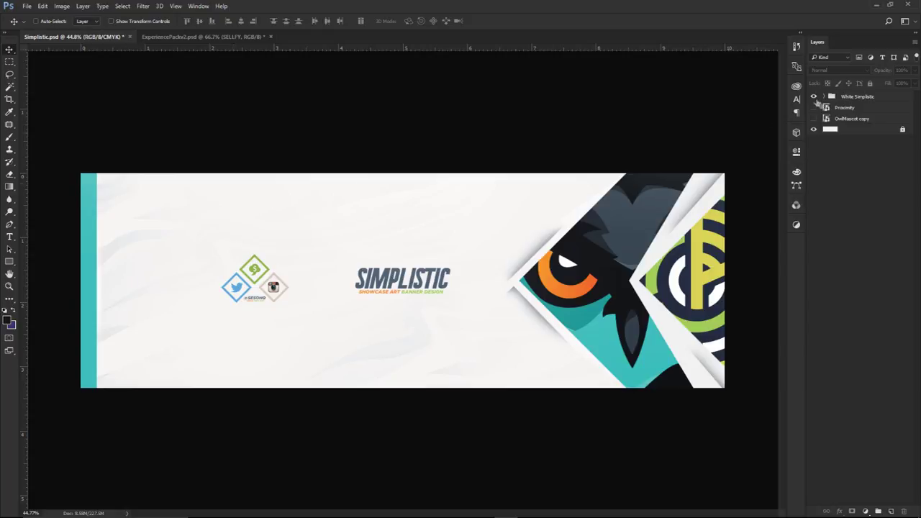
- Draw a dark square of about 816 × 816 px in the middle of the banner, directly above the background layer
click(844, 129)
right_click(7, 264)
click(39, 268)
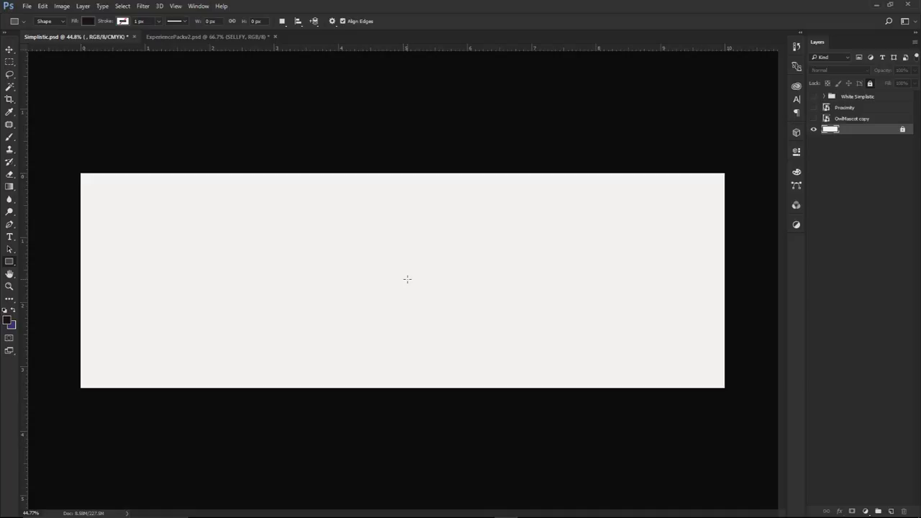
mouse_move(423, 295)
mouse_down()
mouse_move(524, 356)
mouse_move(435, 317)
mouse_move(506, 301)
mouse_move(421, 291)
mouse_move(360, 230)
mouse_move(413, 325)
mouse_move(484, 325)
mouse_move(588, 362)
mouse_move(580, 345)
mouse_move(598, 378)
mouse_move(578, 367)
mouse_up()
click(9, 50)
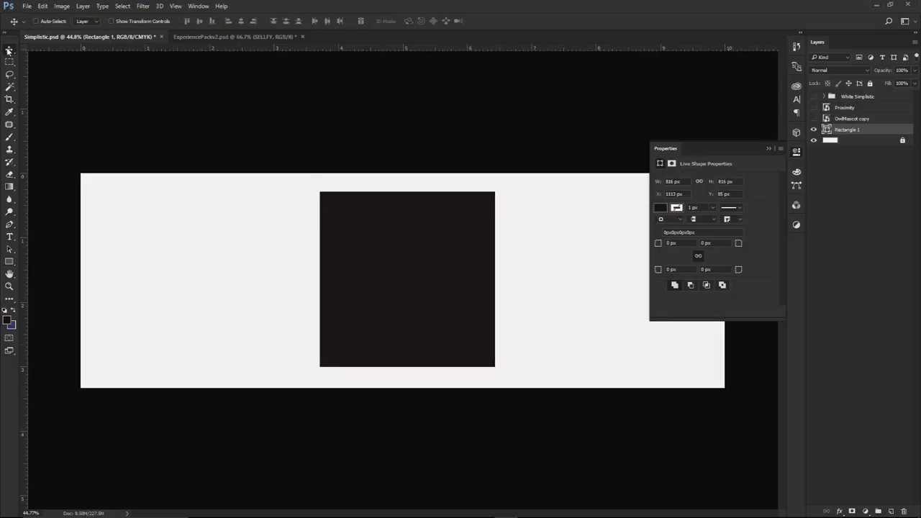
click(797, 152)
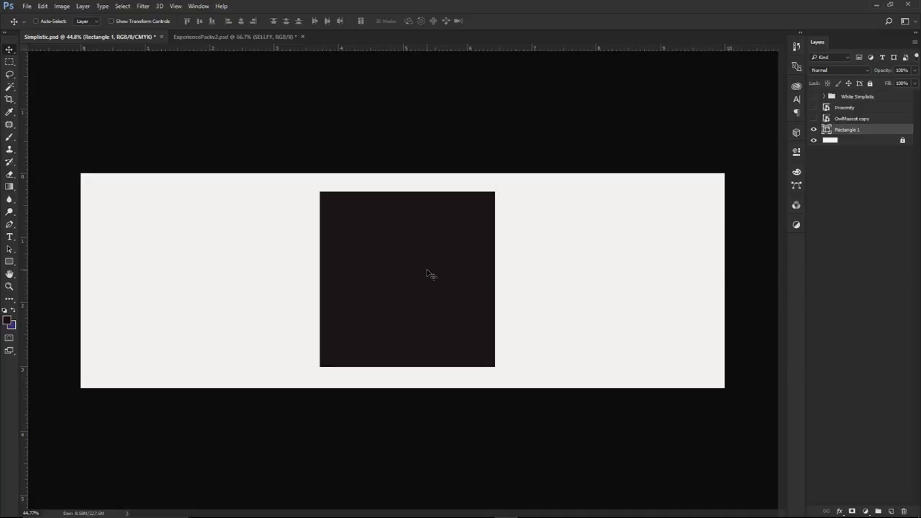
- Rotate the square 45 degrees into a diamond and scale it down proportionally to fit within the banner's height
key(ctrl+t)
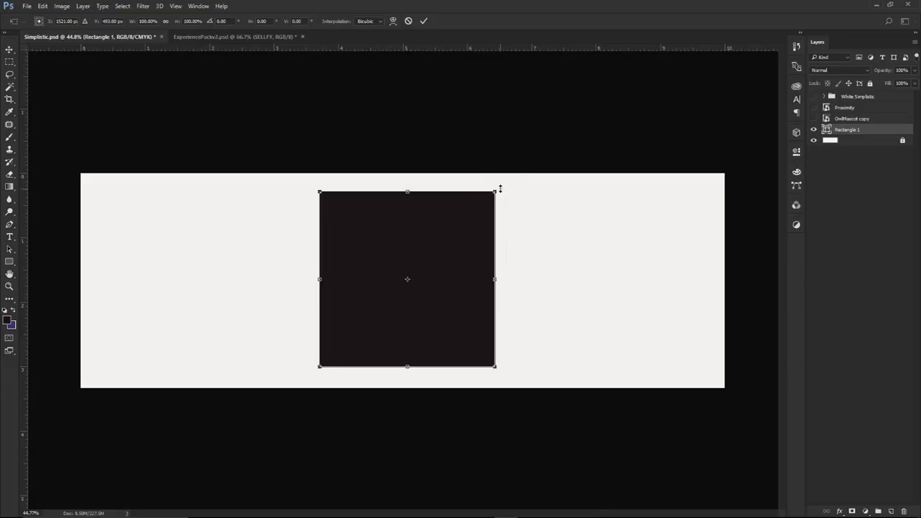
drag(511, 202, 542, 280)
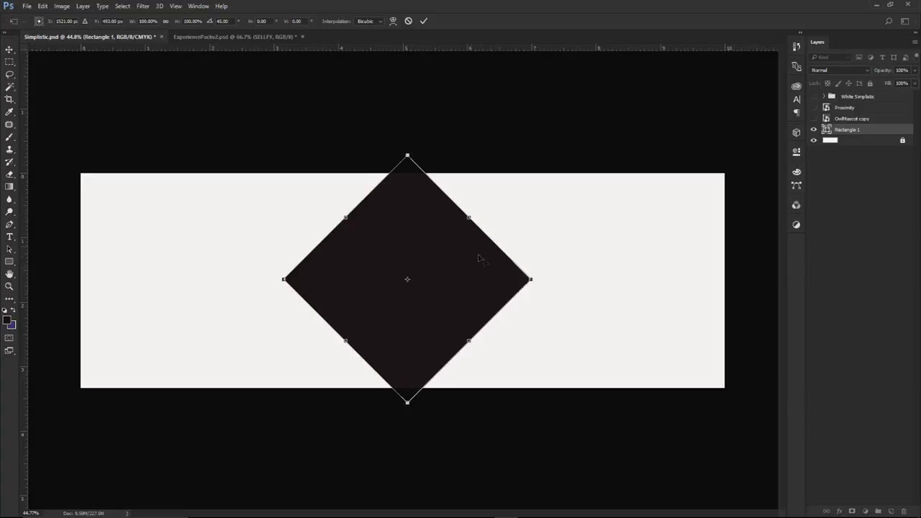
key(Return)
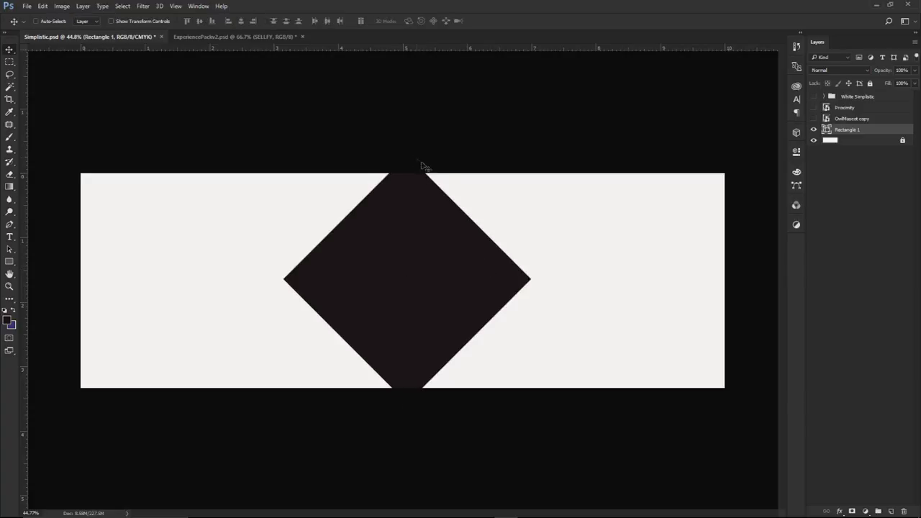
key(ctrl+t)
drag(531, 154, 487, 170)
key(Return)
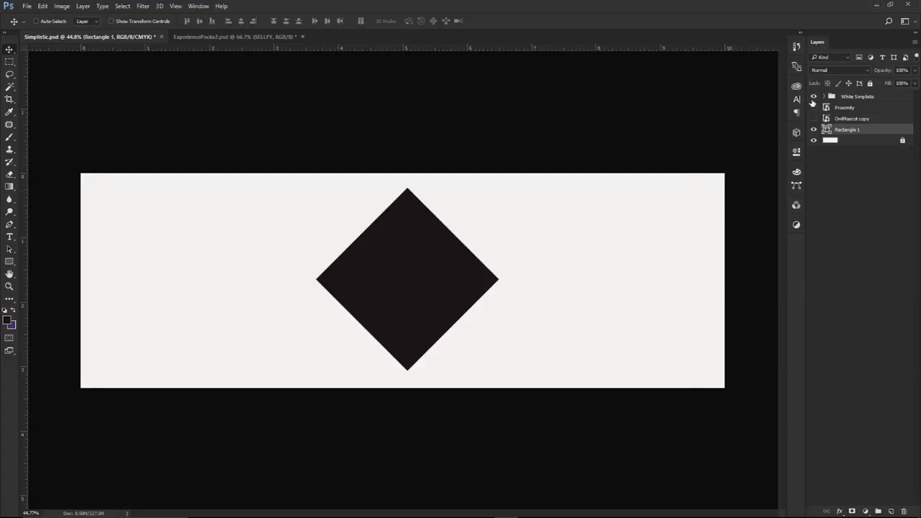
- Stack the diamond above the visible White Simplistic group and place it over the circular logo at the banner's right edge
click(812, 102)
drag(474, 203, 616, 232)
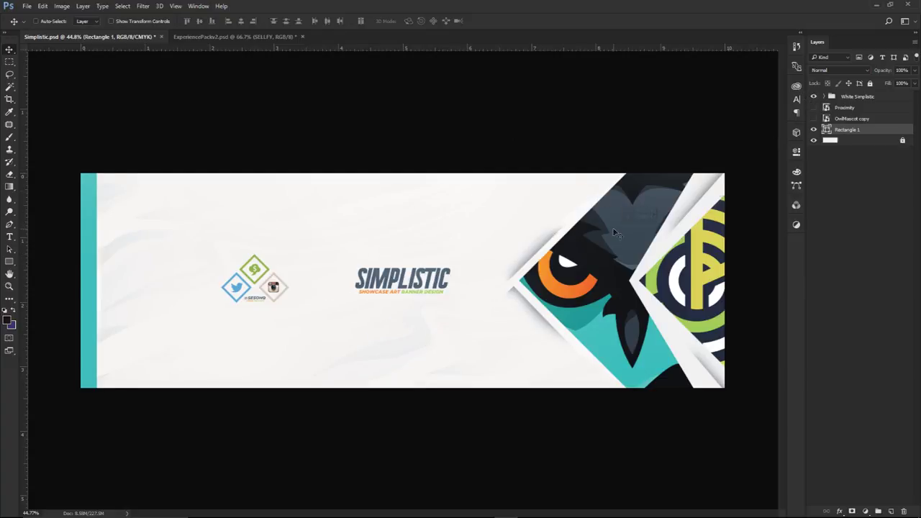
drag(845, 94, 843, 97)
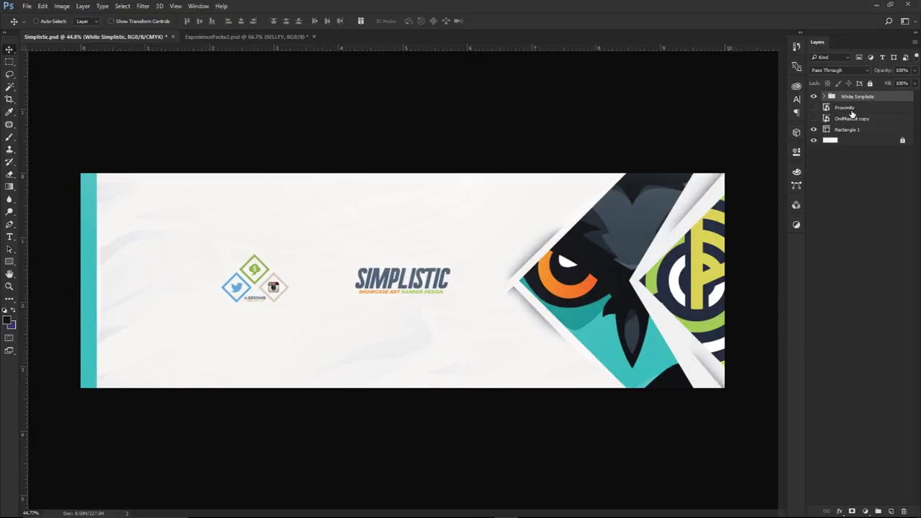
drag(845, 129, 858, 94)
drag(551, 211, 612, 225)
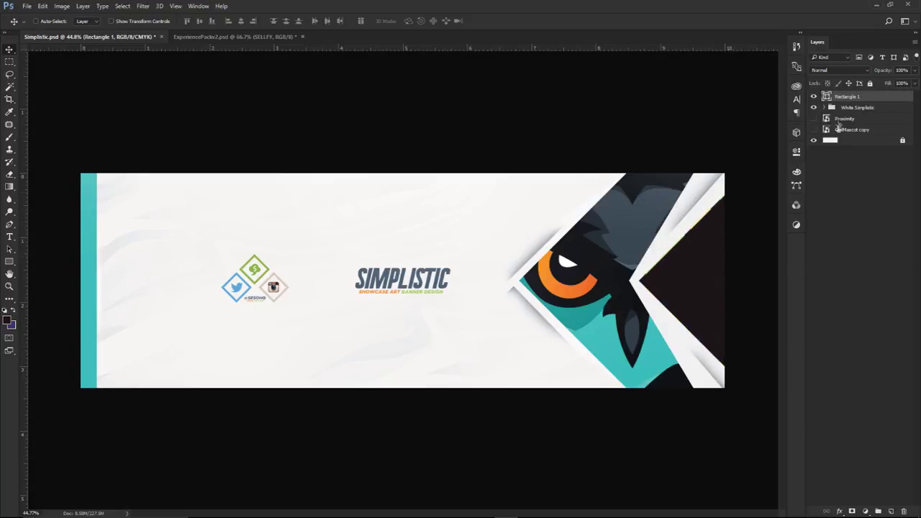
- With the White Simplistic group hidden, display the guides and replace the vertical guide at the banner's center
click(813, 107)
key(ctrl+semicolon)
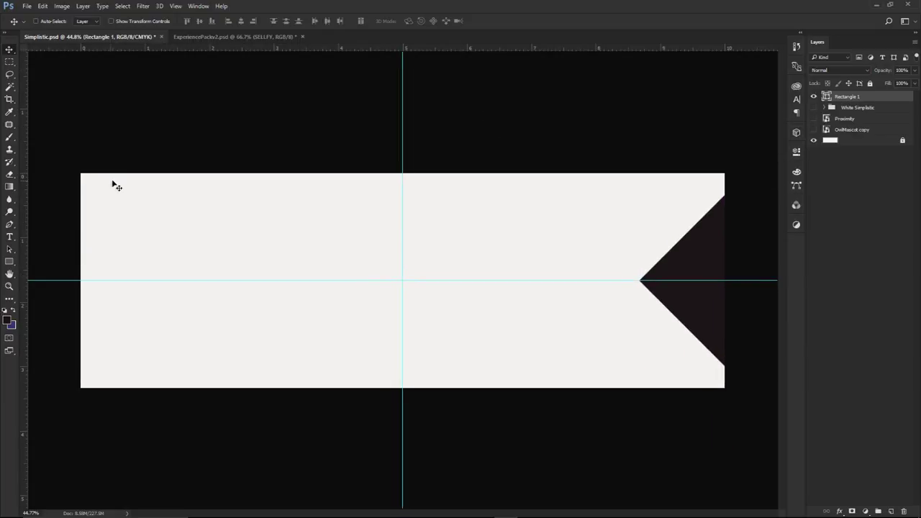
drag(402, 173, 22, 161)
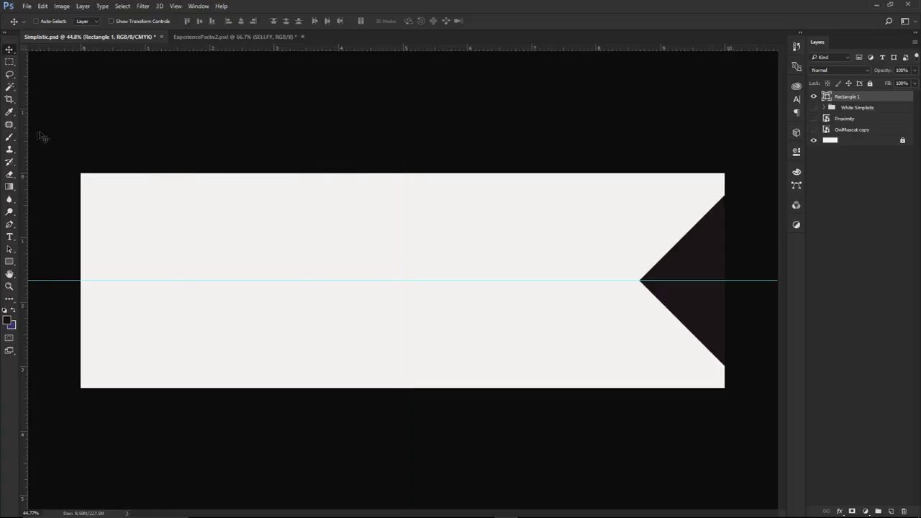
drag(25, 133, 403, 200)
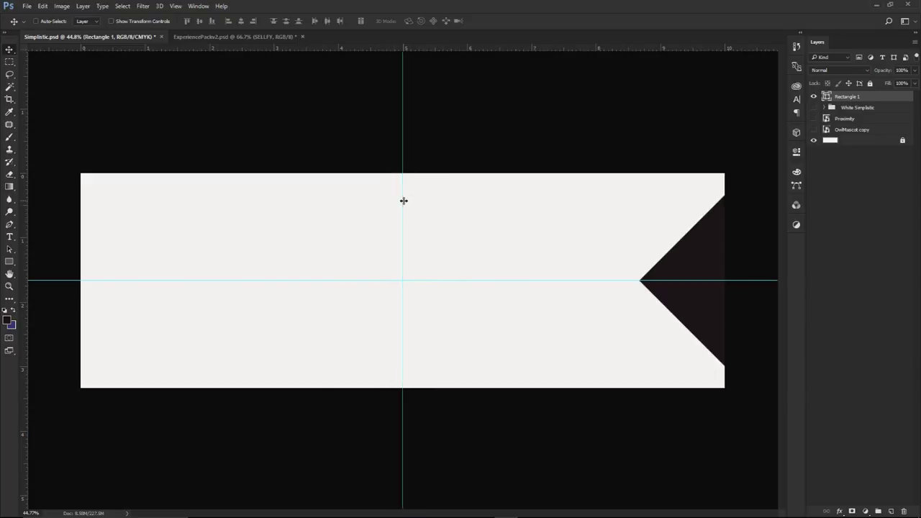
scroll(658, 278, up, 5)
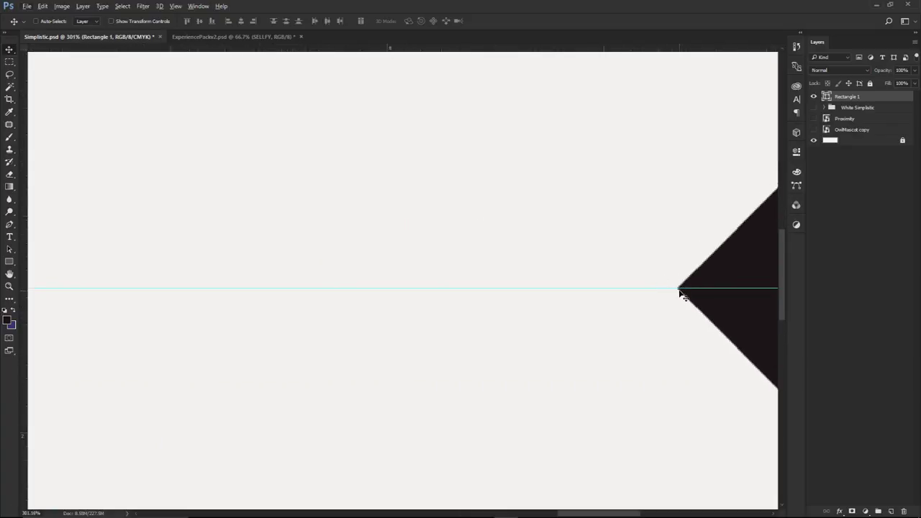
scroll(665, 293, down, 3)
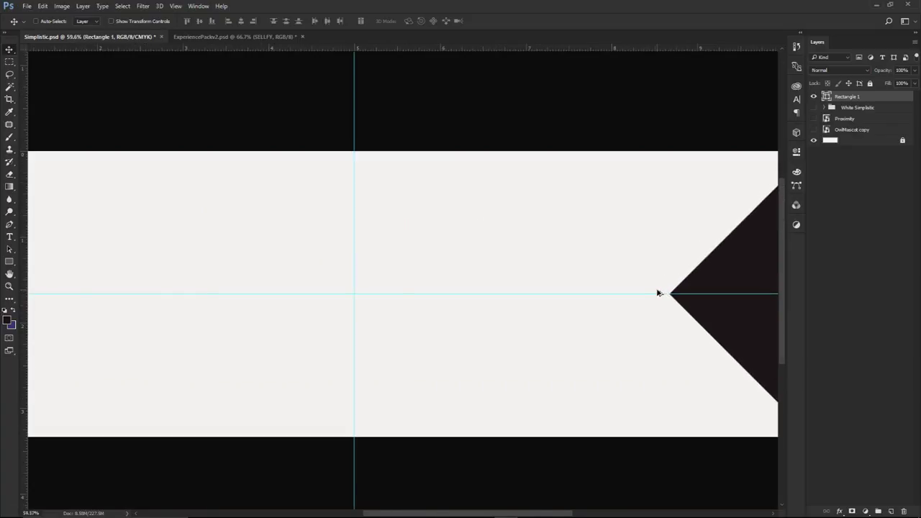
- Rename the diamond's layer as 1
scroll(657, 293, down, 3)
double_click(847, 97)
text(1)
key(Return)
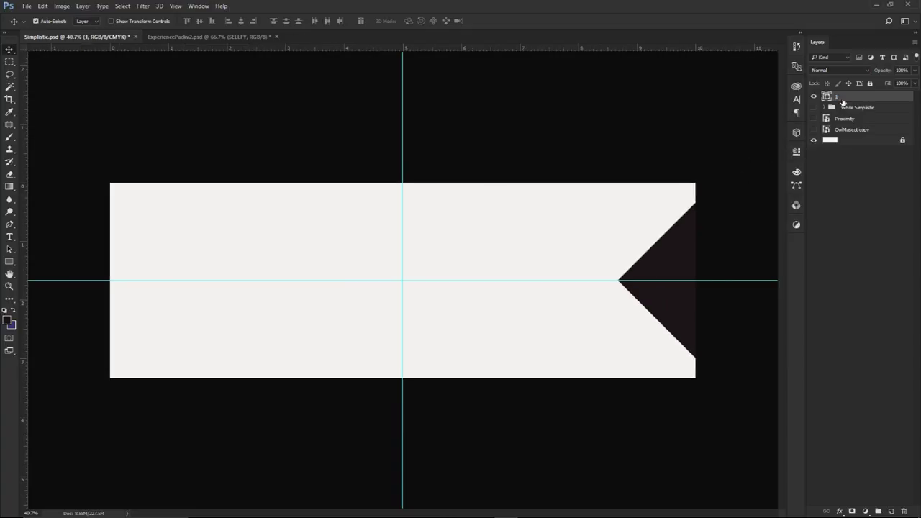
- Duplicate diamond layer 1, place the duplicate below it and rename it as 2
key(ctrl+j)
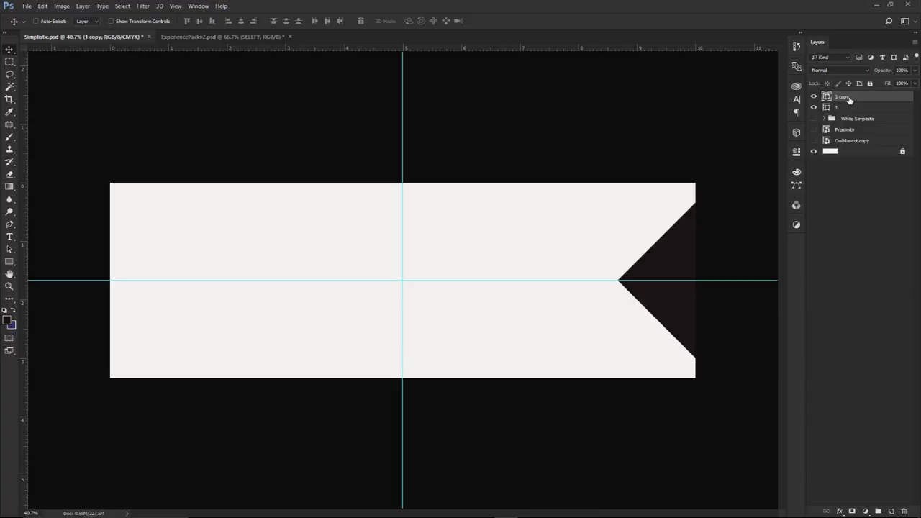
drag(847, 98, 847, 112)
double_click(847, 108)
text(2)
key(Return)
- Scale diamond 2 up proportionally from its center so it extends past the banner's upper and lower edges
key(ctrl+t)
drag(617, 197, 562, 146)
key(Return)
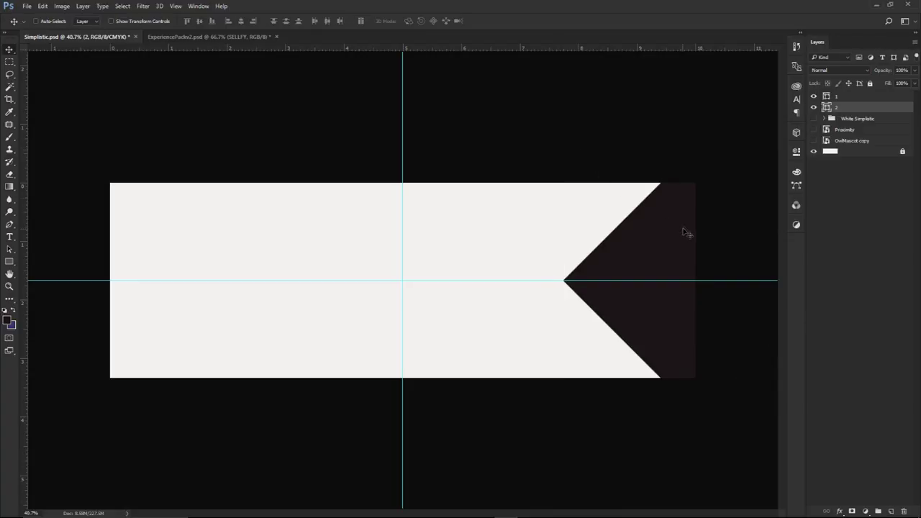
- Move diamond 2 left to cover the owl picture, showing the White Simplistic group only as a placement reference
click(814, 118)
drag(638, 237, 576, 229)
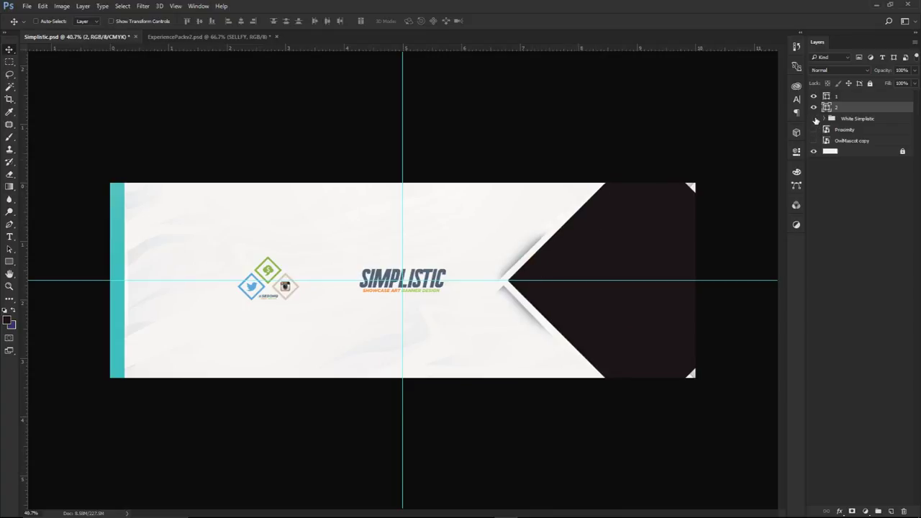
click(814, 118)
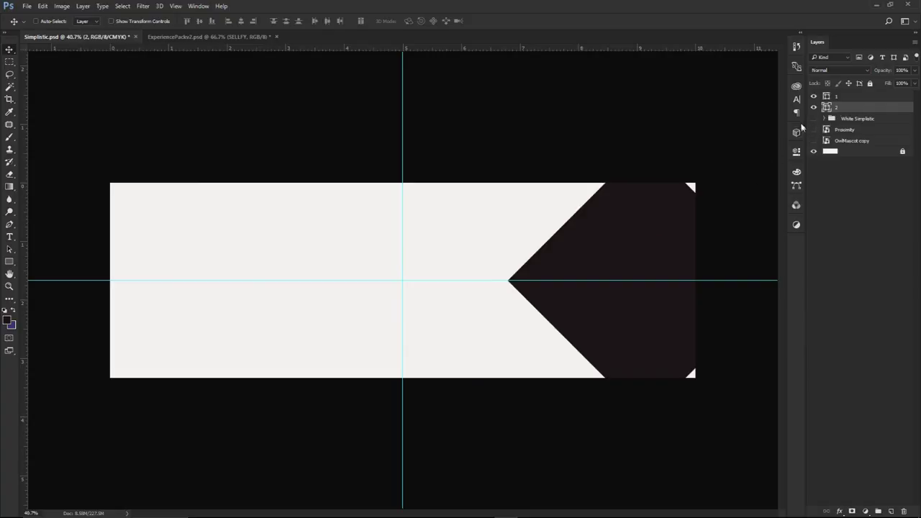
- Recolor diamond 2 to the near-black color 060707 so it stands apart from diamond 1
double_click(814, 107)
click(814, 107)
click(814, 118)
click(814, 118)
click(813, 107)
double_click(825, 108)
drag(524, 394, 486, 409)
click(608, 364)
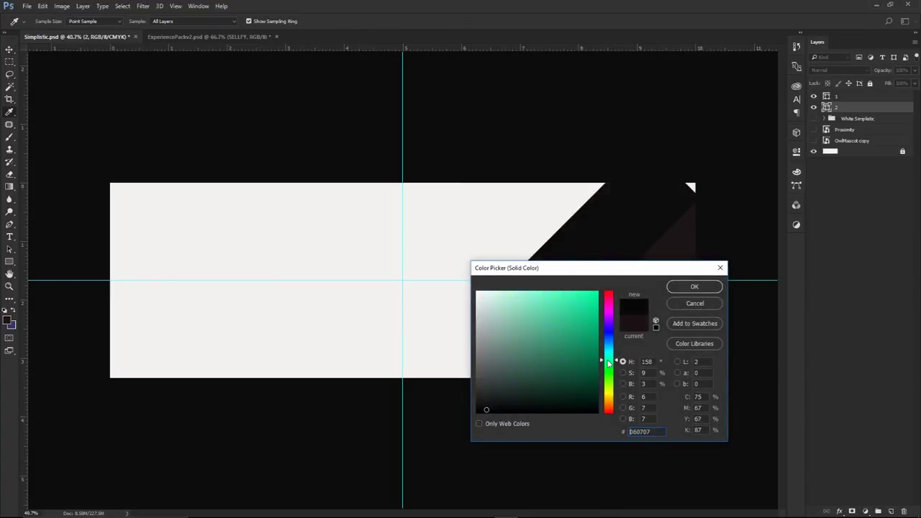
click(674, 287)
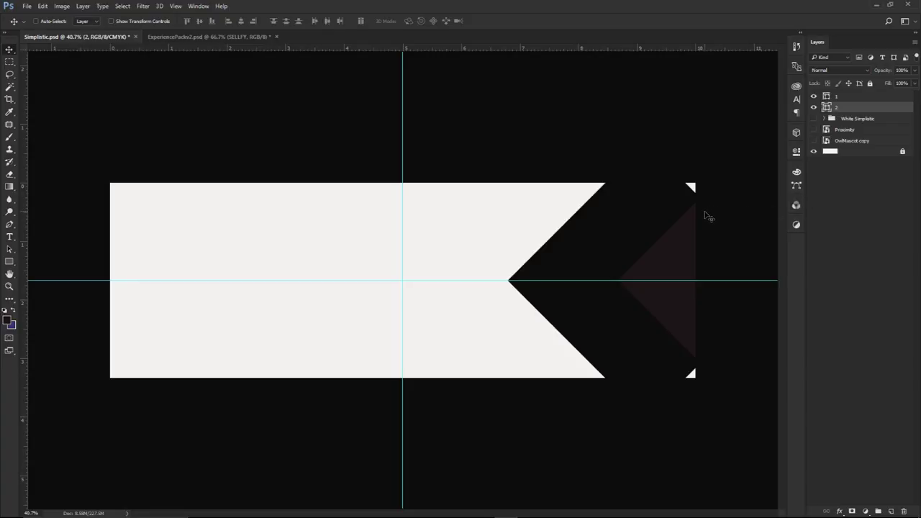
- Move diamond 2 slightly right to cover the white corners of the banner, and show the OwlMascot copy artwork
drag(649, 218, 670, 212)
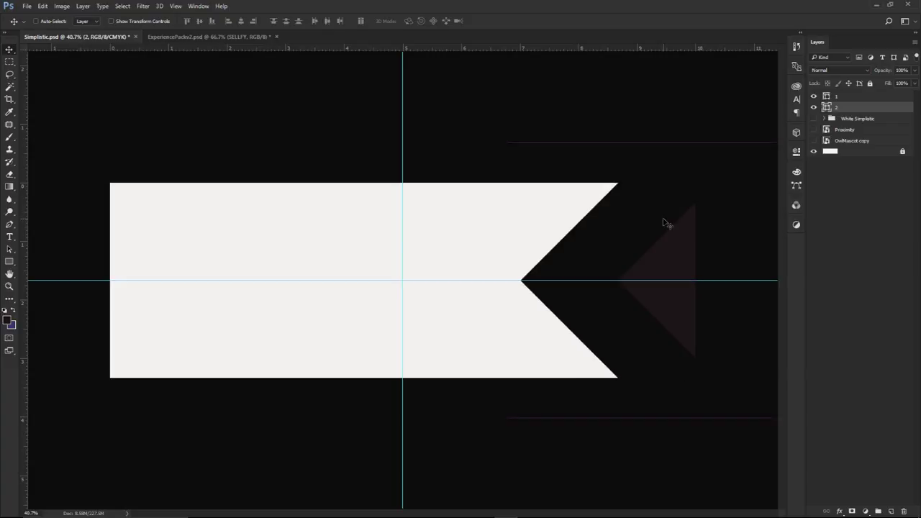
drag(633, 240, 632, 241)
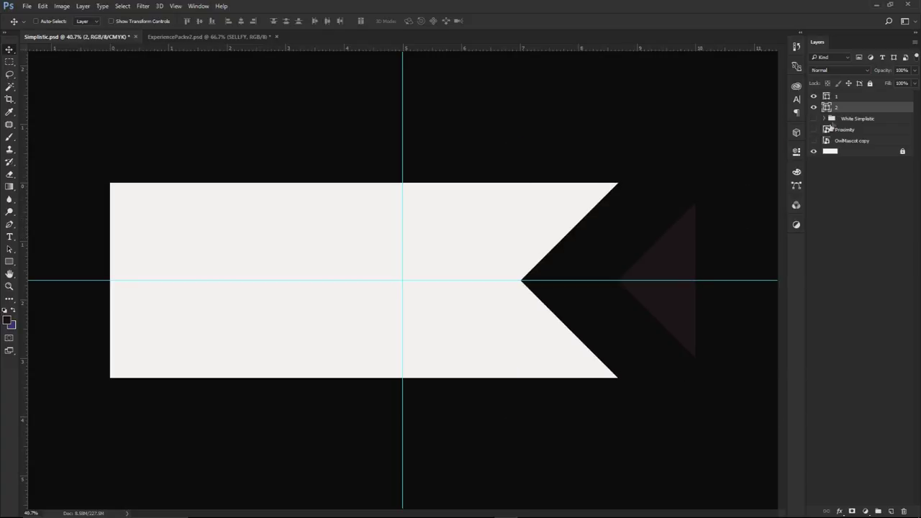
click(834, 140)
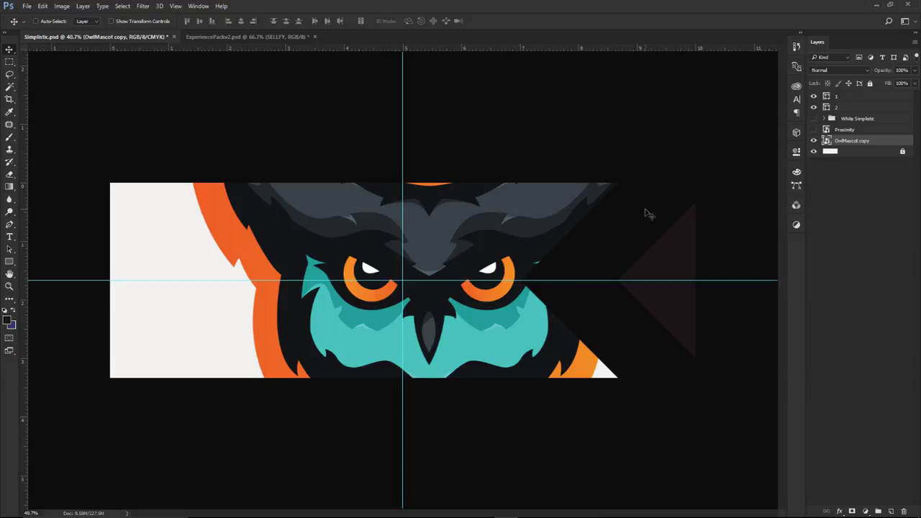
key(ctrl+z)
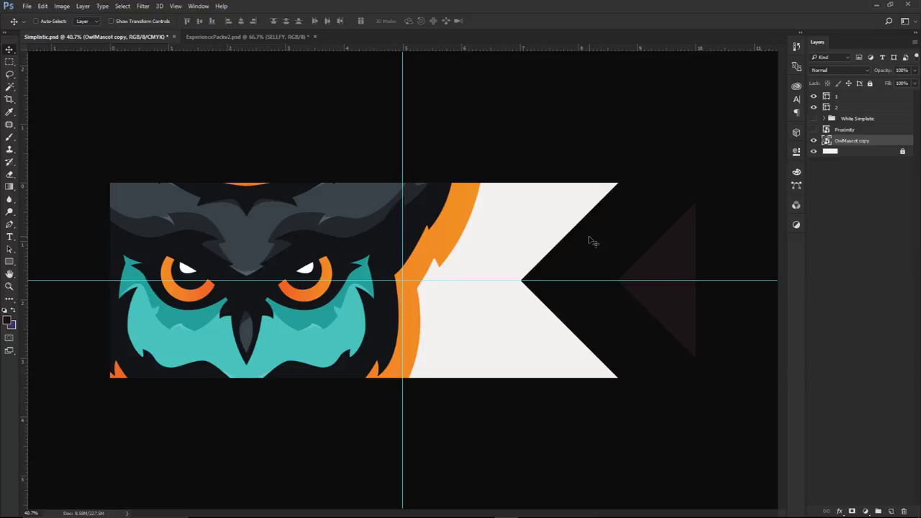
key(p)
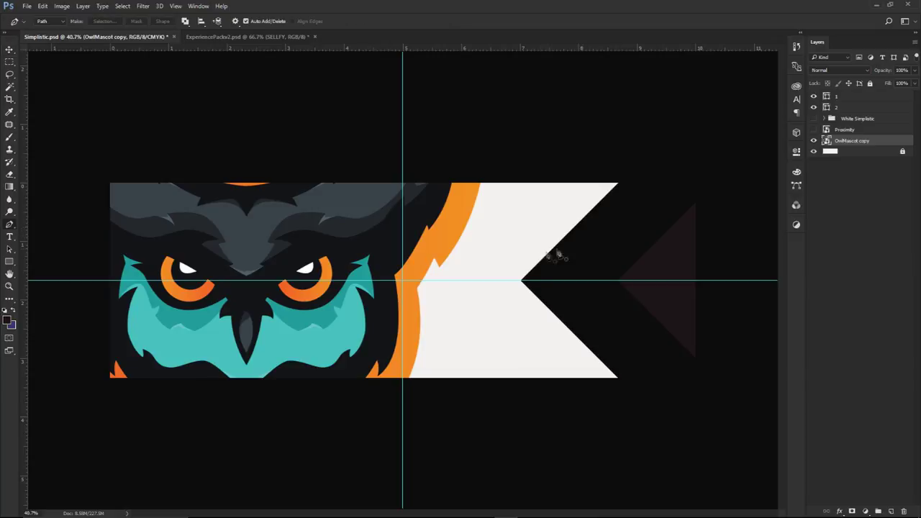
click(517, 264)
click(700, 256)
click(651, 158)
drag(576, 167, 567, 171)
click(518, 264)
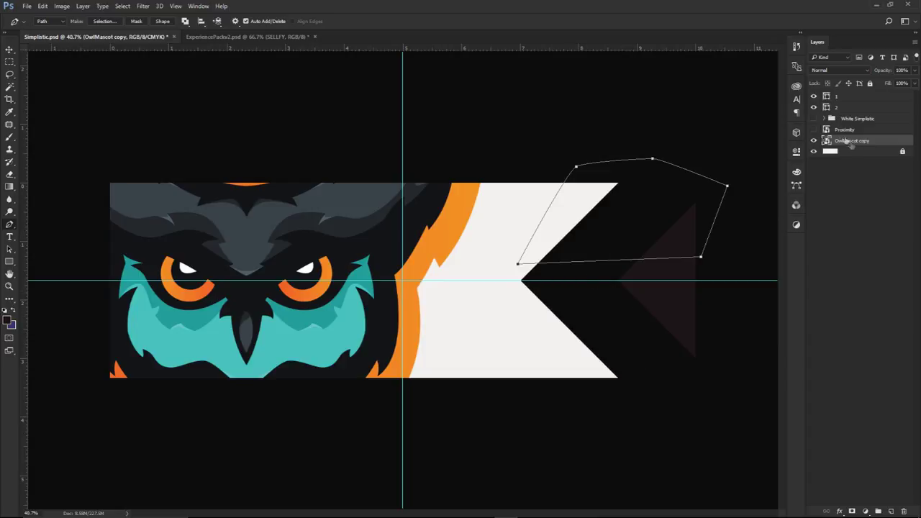
- Duplicate diamond 2 and rasterize the copy
click(839, 117)
click(838, 107)
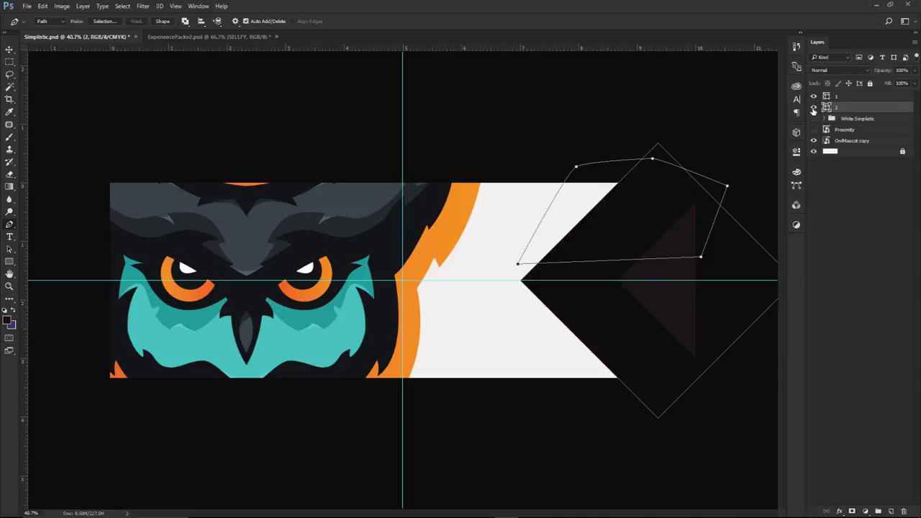
key(ctrl+j)
right_click(844, 108)
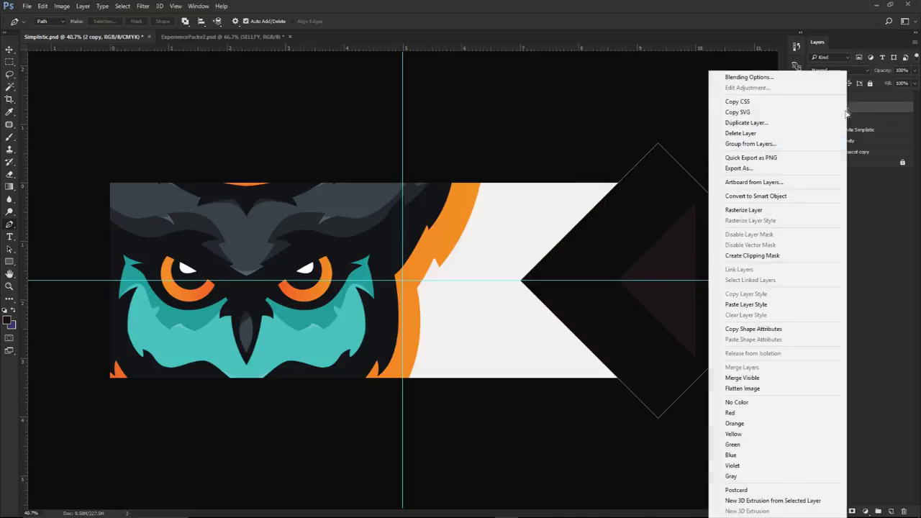
click(756, 195)
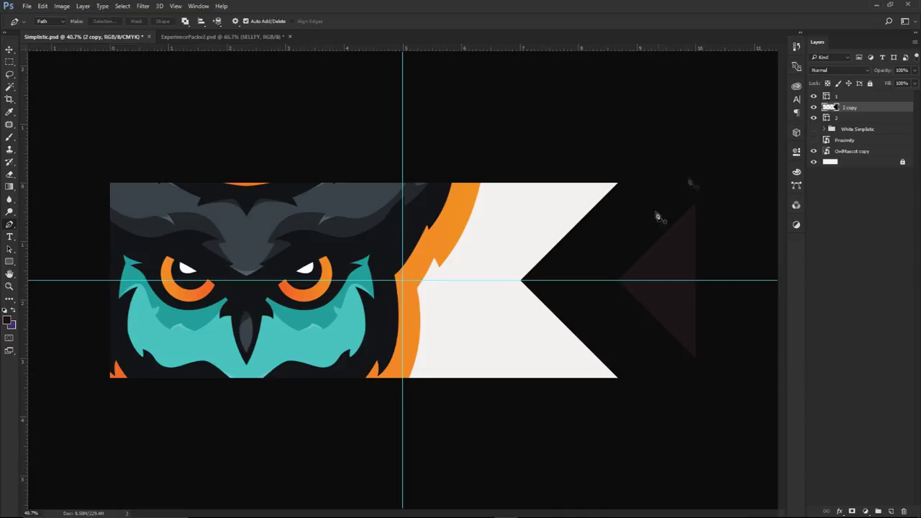
- Draw a closed pen path around the upper half of the rasterized diamond copy and turn it into a selection
click(532, 243)
click(702, 239)
click(763, 188)
click(714, 147)
click(622, 154)
click(531, 243)
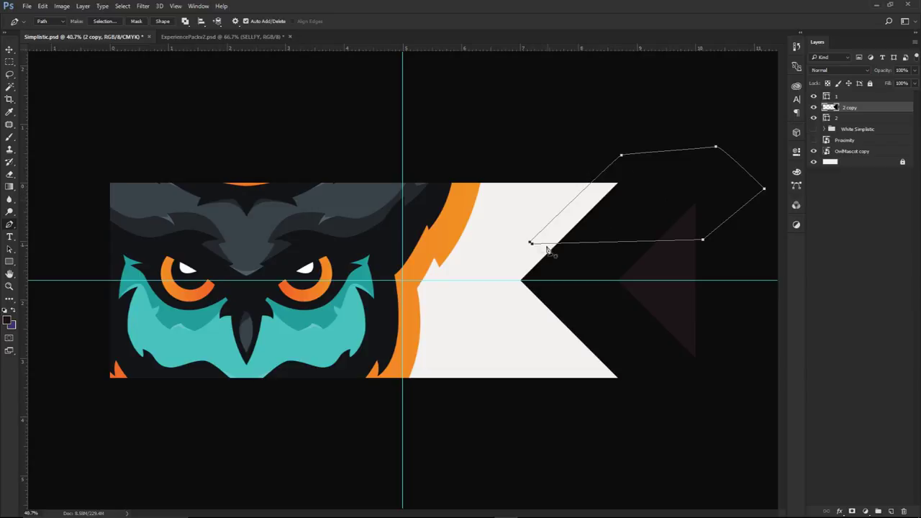
drag(534, 246, 513, 257)
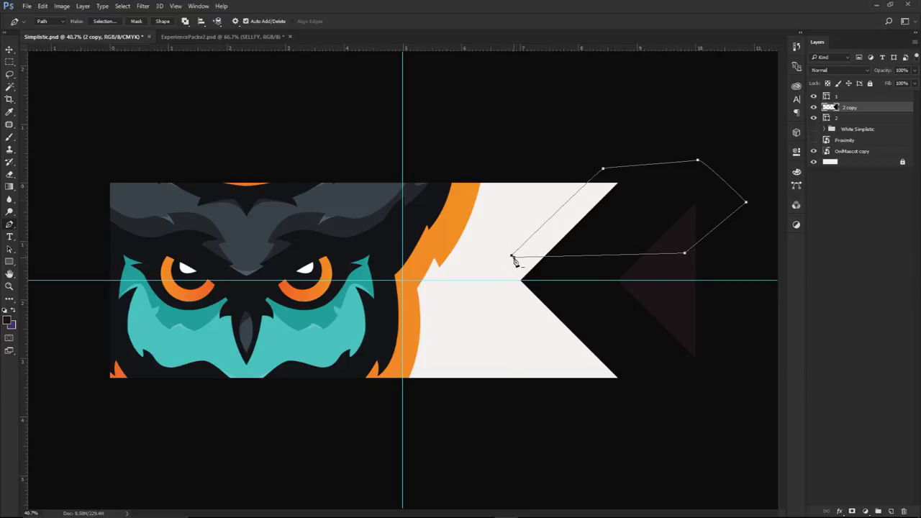
right_click(616, 232)
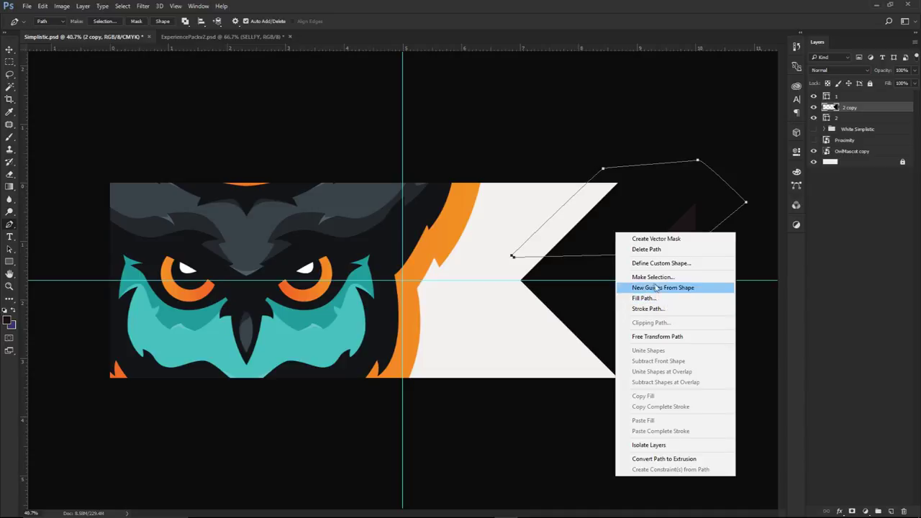
click(651, 276)
click(515, 149)
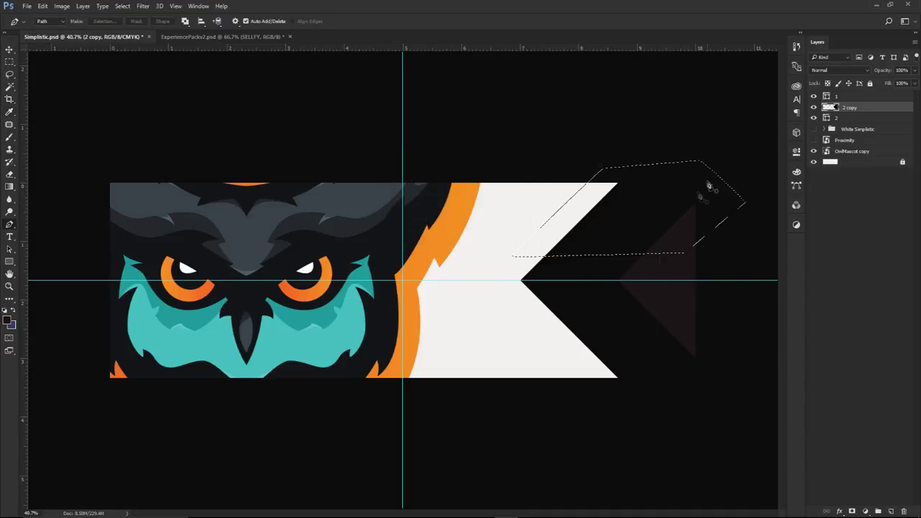
- Copy the selected upper part of the diamond to its own layer
key(m)
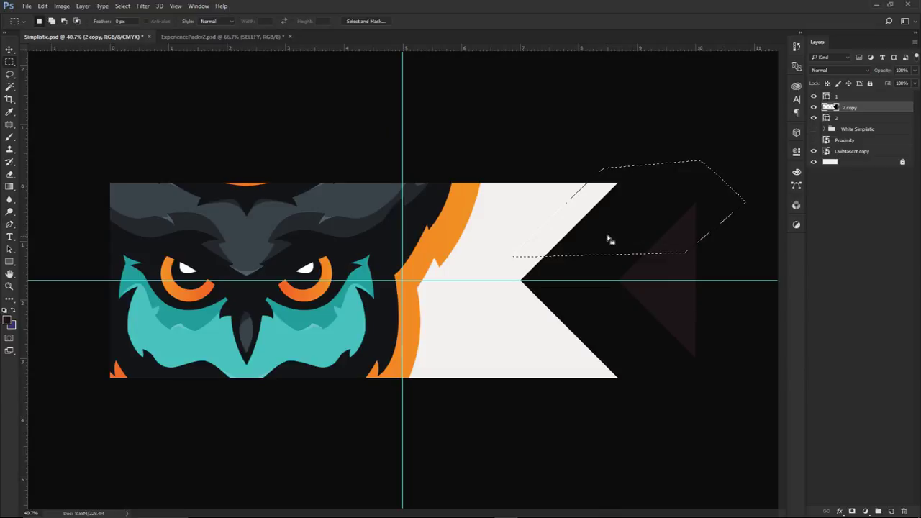
right_click(608, 238)
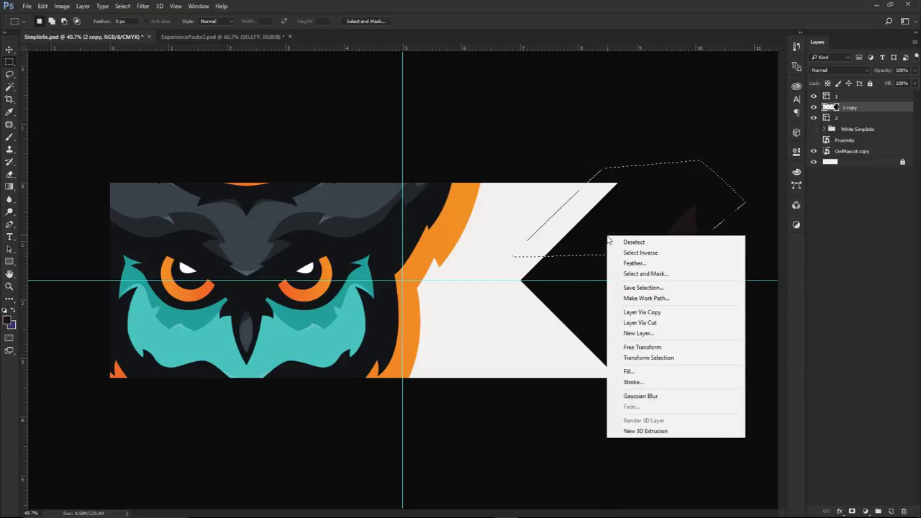
click(648, 312)
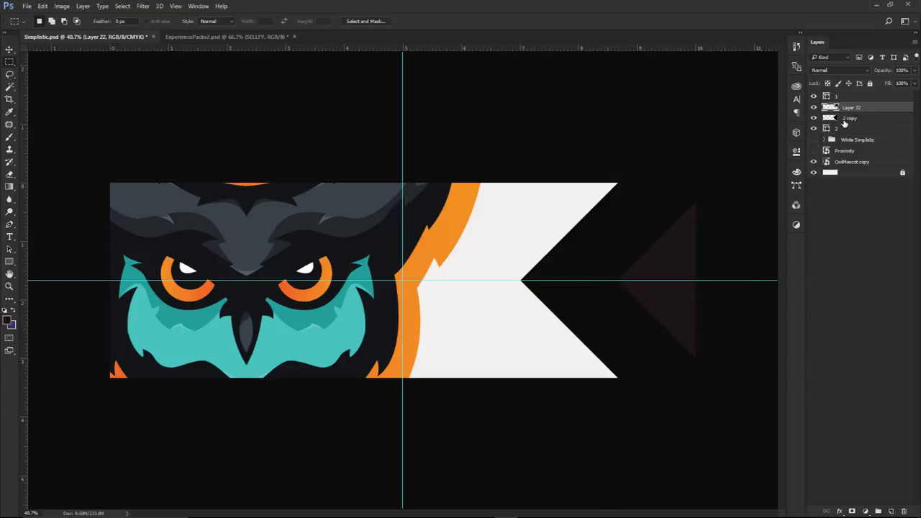
- Place the OwlMascot copy layer just below diamond 1 in the stack and move the owl over the diamonds
click(854, 162)
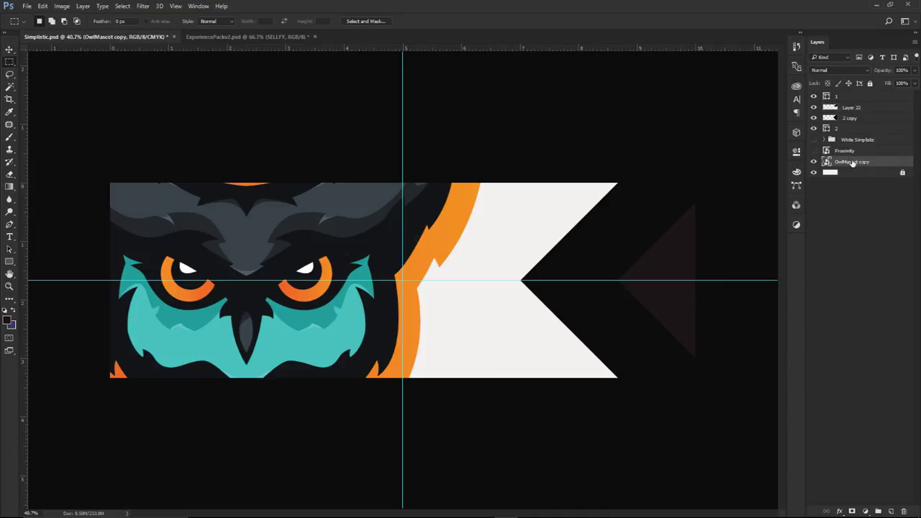
drag(888, 163, 863, 108)
key(v)
drag(633, 178, 682, 193)
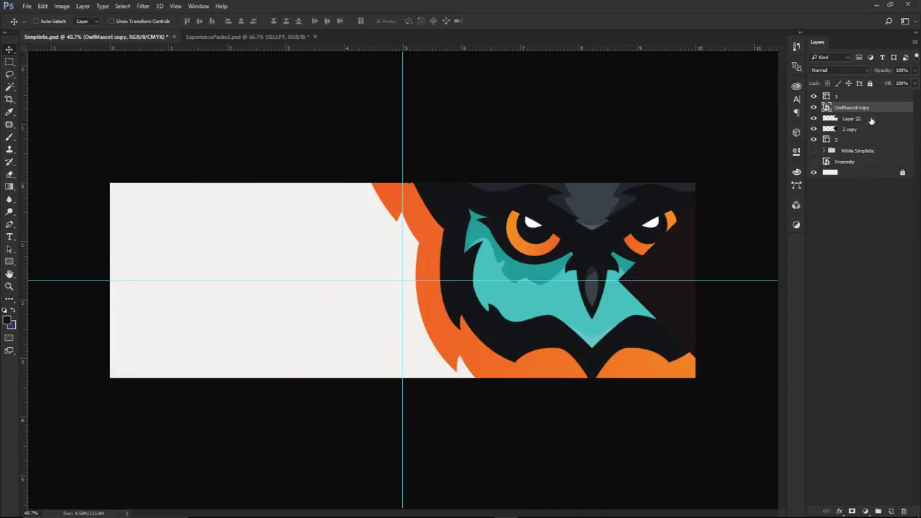
- Clip the OwlMascot copy to the cut-out upper diamond piece and reposition the owl within it
right_click(861, 108)
click(777, 275)
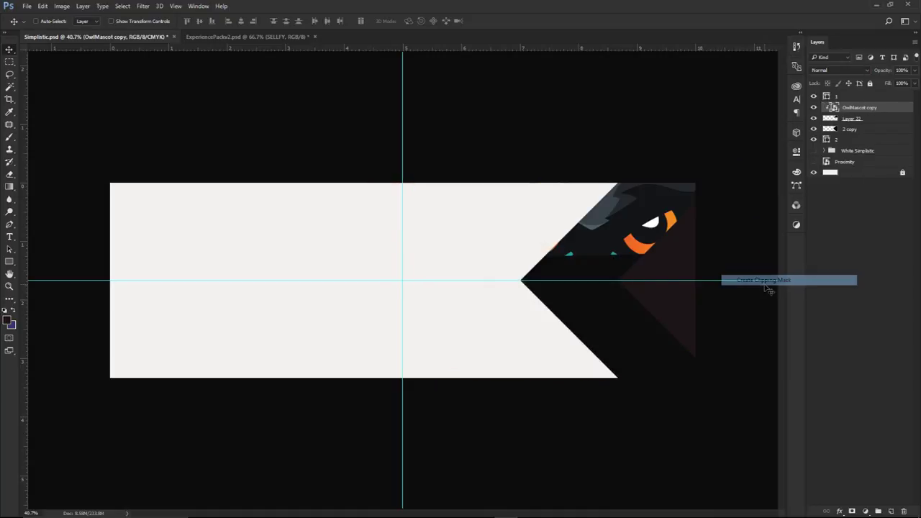
drag(642, 200, 684, 173)
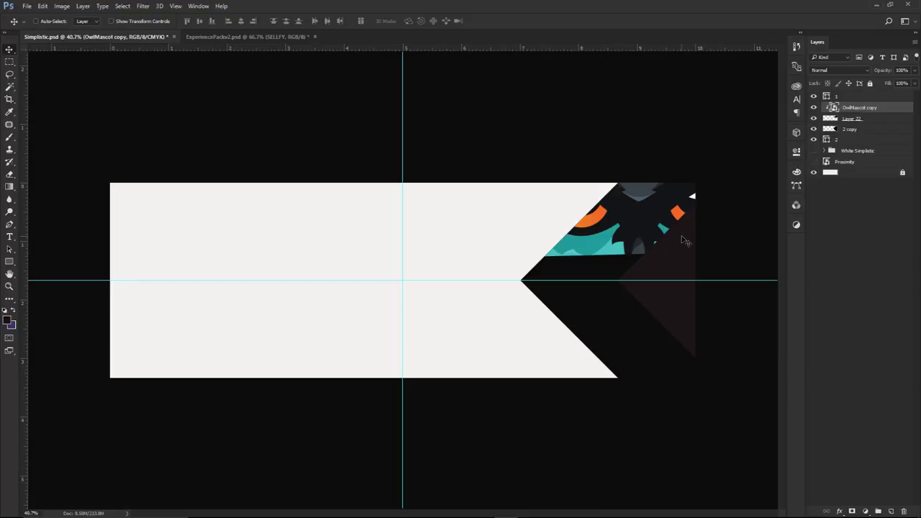
- Release the owl's clipping mask and delete the cut-out diamond piece and the rasterized diamond copy
right_click(844, 108)
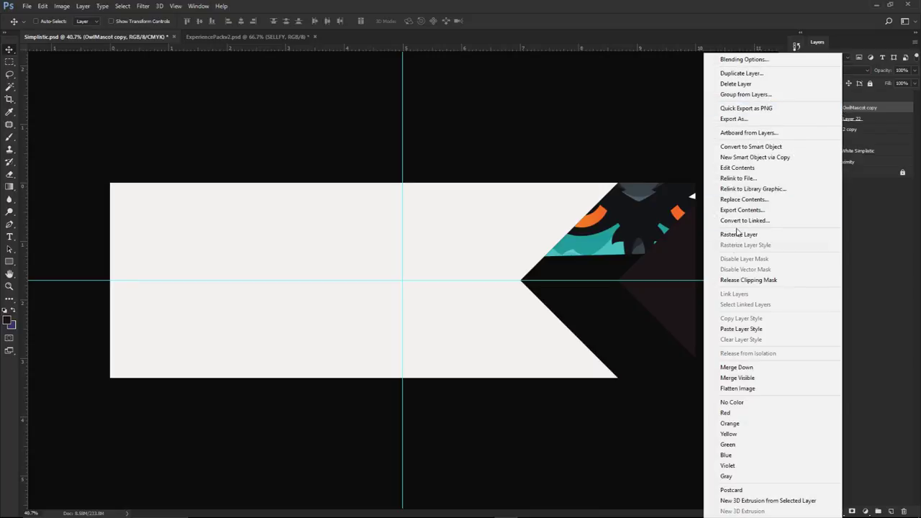
click(770, 279)
click(858, 119)
key(Delete)
key(Delete)
- Clip the OwlMascot copy to diamond 2 and move the owl so one eye sits on the horizontal center guide
click(850, 108)
right_click(843, 110)
click(755, 282)
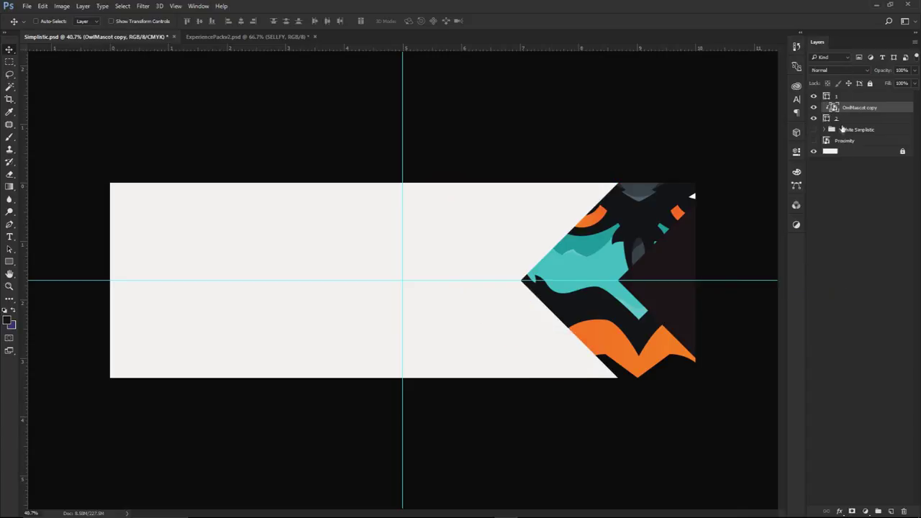
click(841, 119)
click(852, 109)
drag(607, 201, 651, 278)
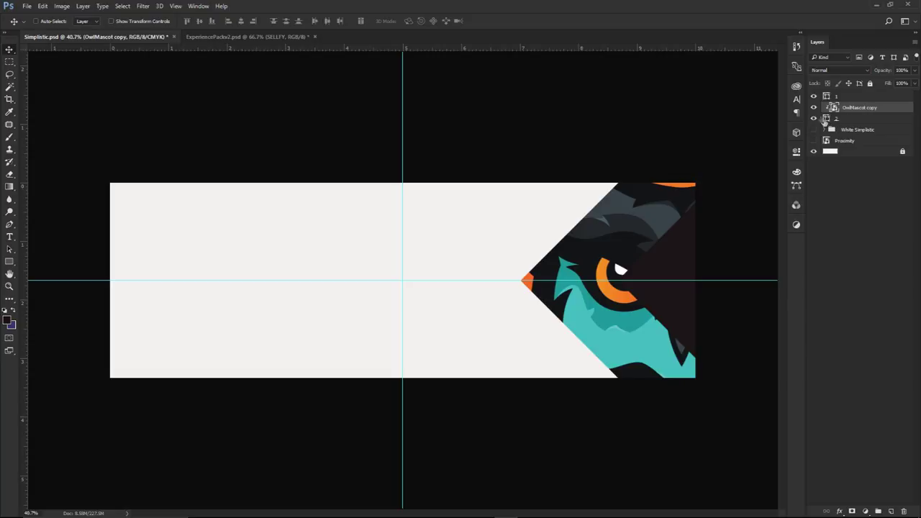
- Show the Proximity logo, place it above diamond 1, clip it to that diamond and move it to fill the shape
click(814, 141)
click(848, 140)
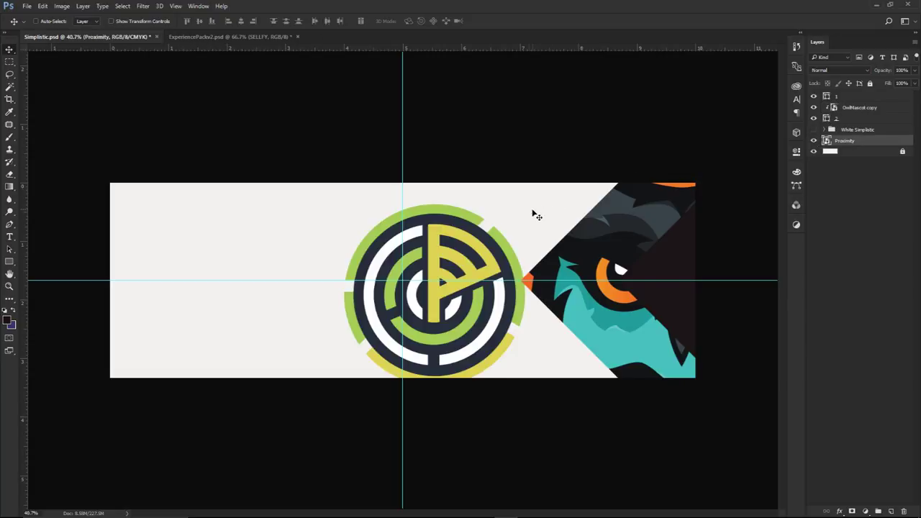
drag(853, 143, 845, 96)
right_click(848, 98)
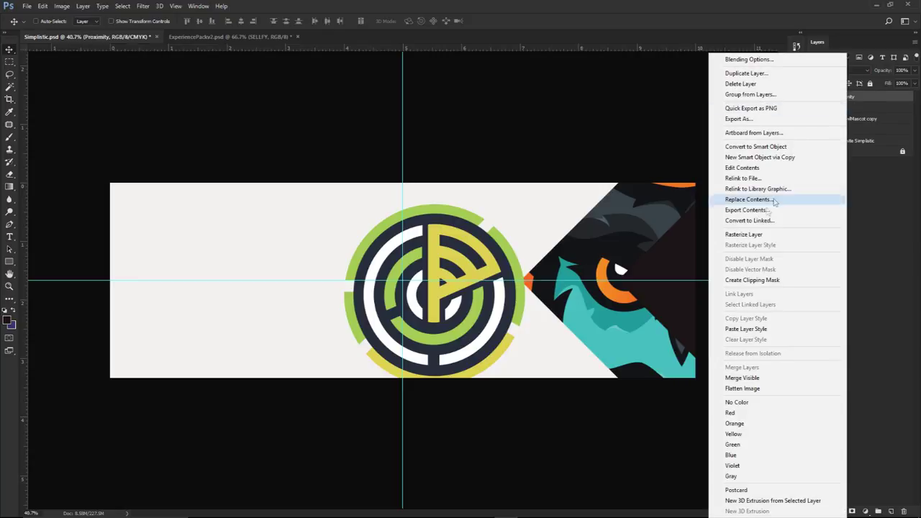
click(785, 282)
drag(453, 253, 689, 247)
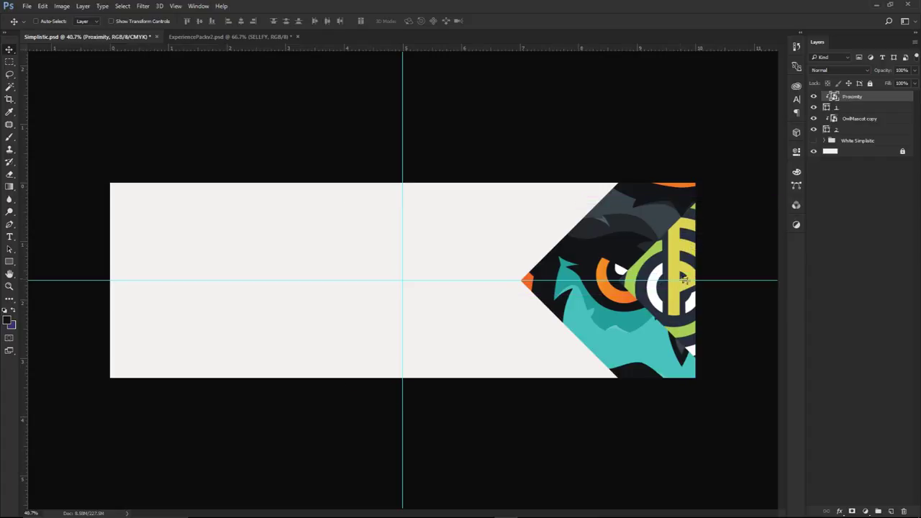
- Hide the guides and move the White Simplistic group to the top of the stack, showing it only for comparison
key(ctrl+semicolon)
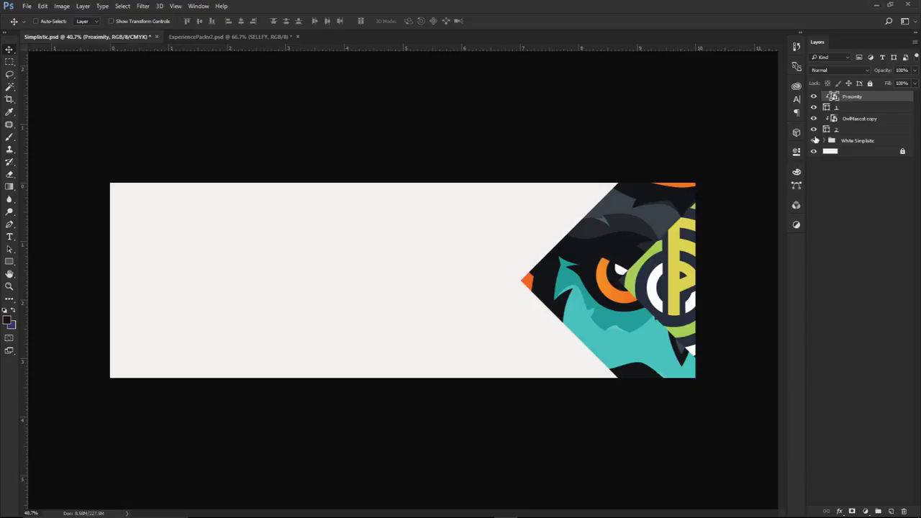
click(814, 140)
drag(853, 140, 852, 95)
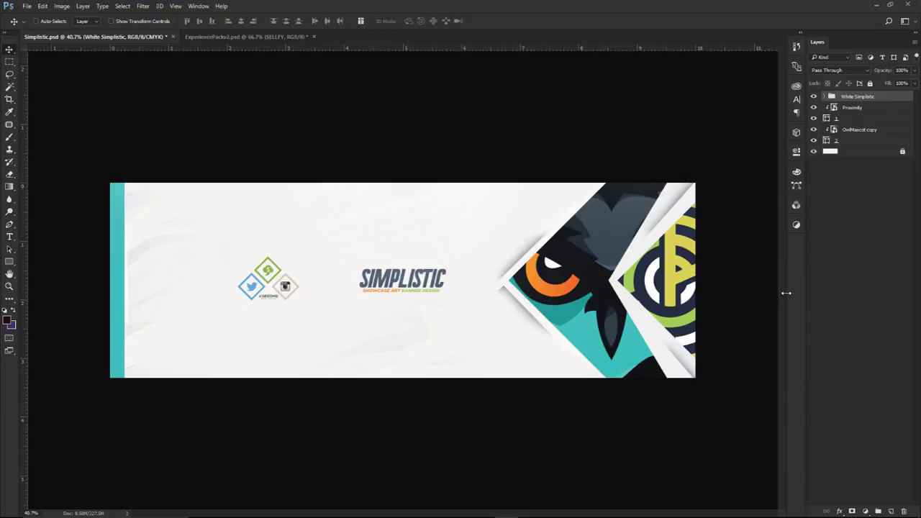
click(814, 96)
click(853, 107)
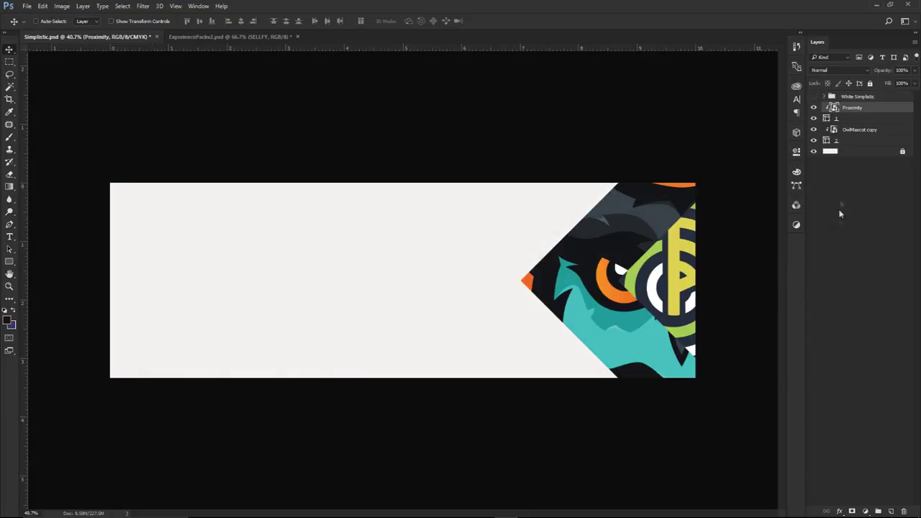
- Add a new layer above Proximity, show the guides, and draw a closed pen path over the diamonds' upper half along the horizontal guide
click(891, 510)
key(ctrl+semicolon)
key(p)
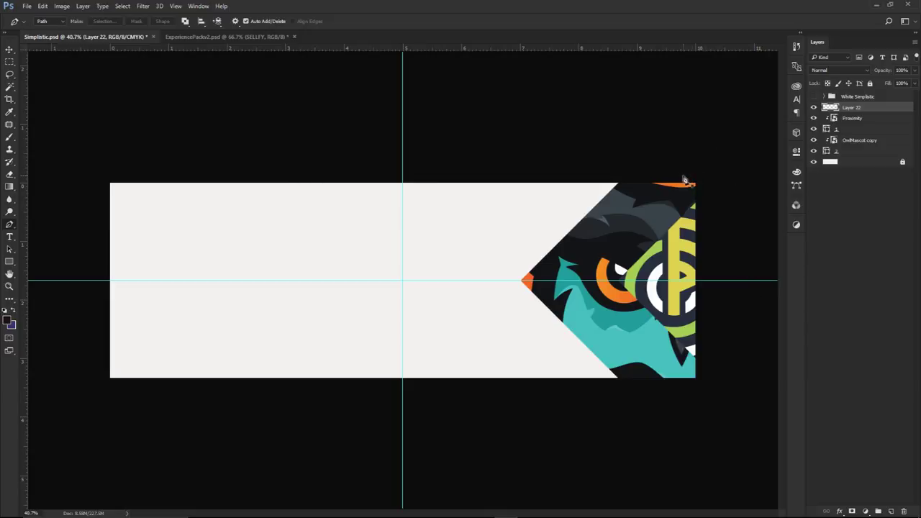
scroll(691, 182, up, 5)
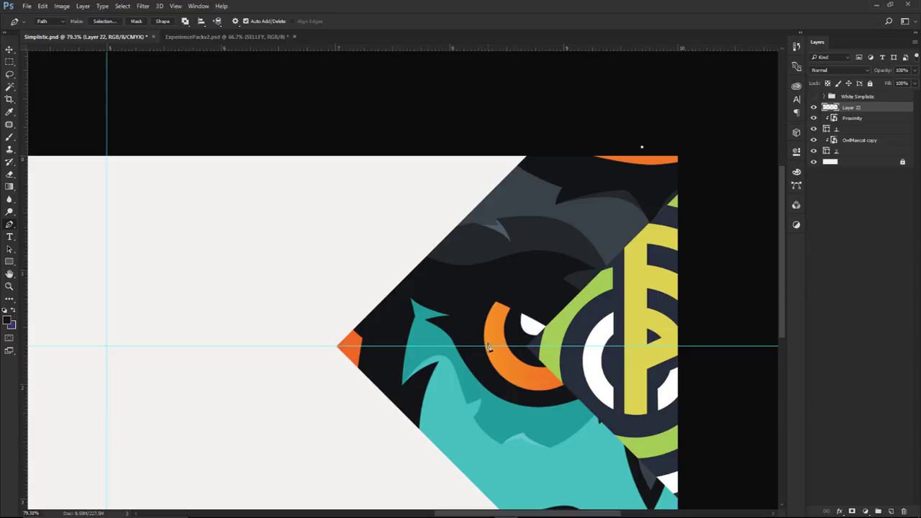
click(454, 349)
scroll(454, 349, down, 3)
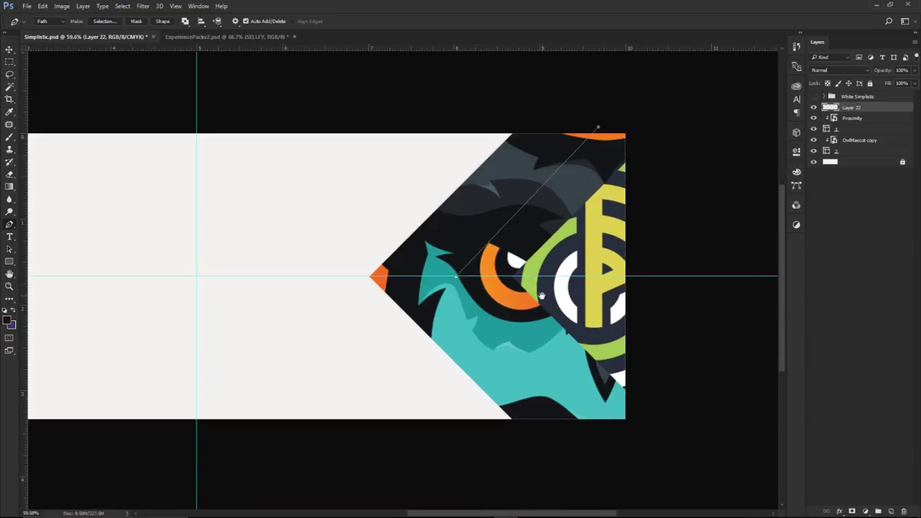
click(662, 276)
click(638, 118)
click(599, 127)
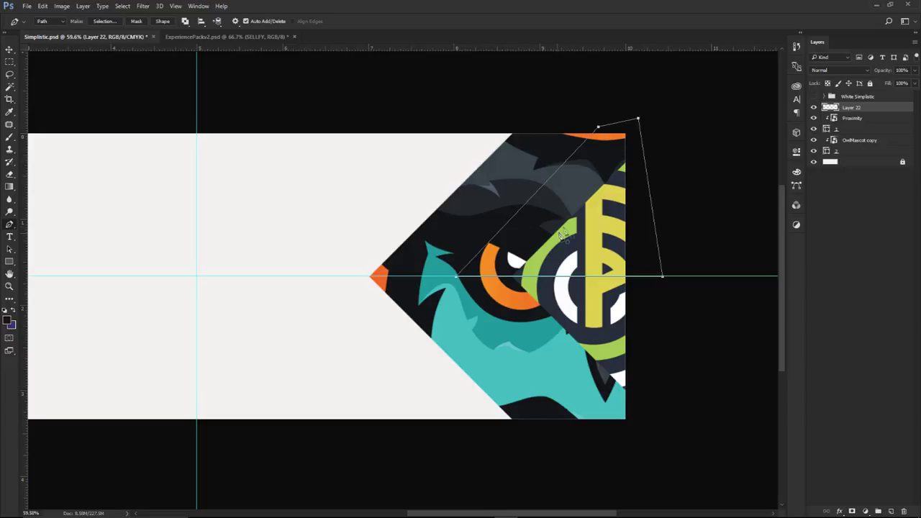
- Move the pen path's left anchor along the horizontal guide to the inner edge of the owl's orange eye ring
drag(449, 265, 472, 300)
key(shift+Right)
key(shift+Right)
key(shift+Right)
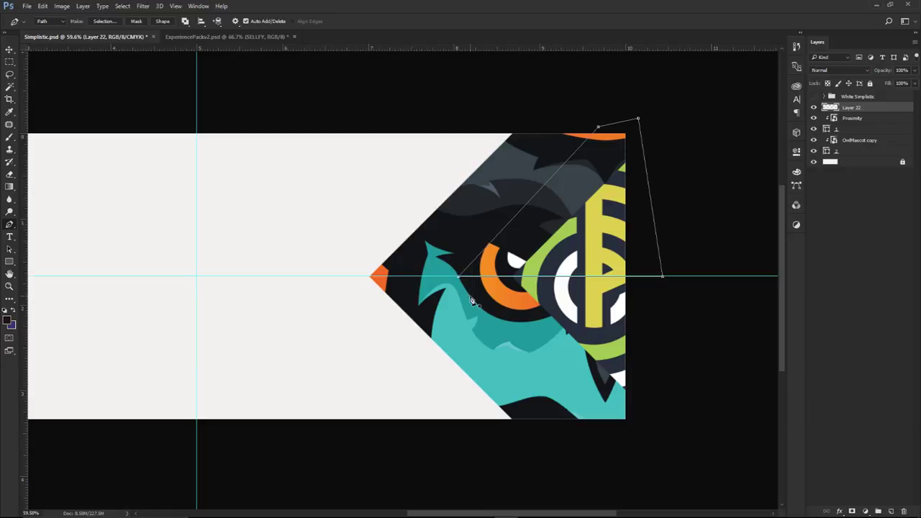
drag(517, 262, 558, 274)
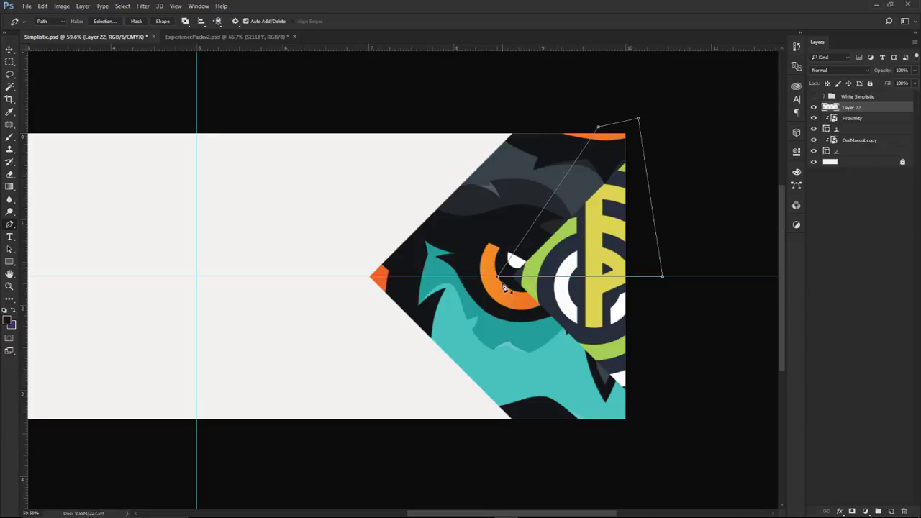
scroll(502, 281, up, 10)
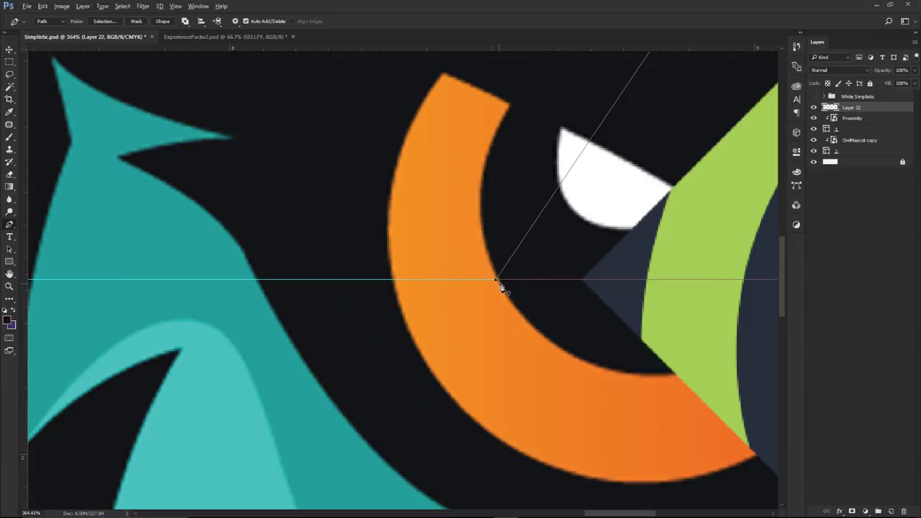
scroll(501, 287, down, 8)
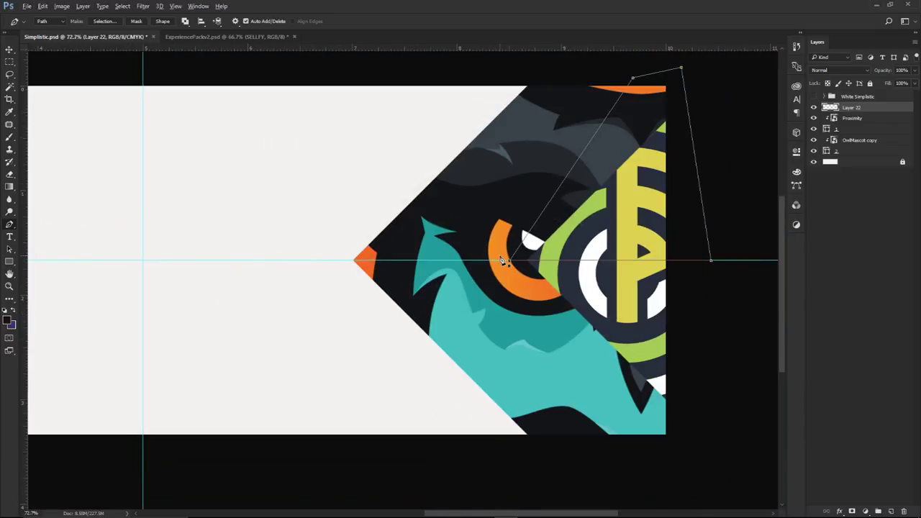
scroll(502, 260, down, 2)
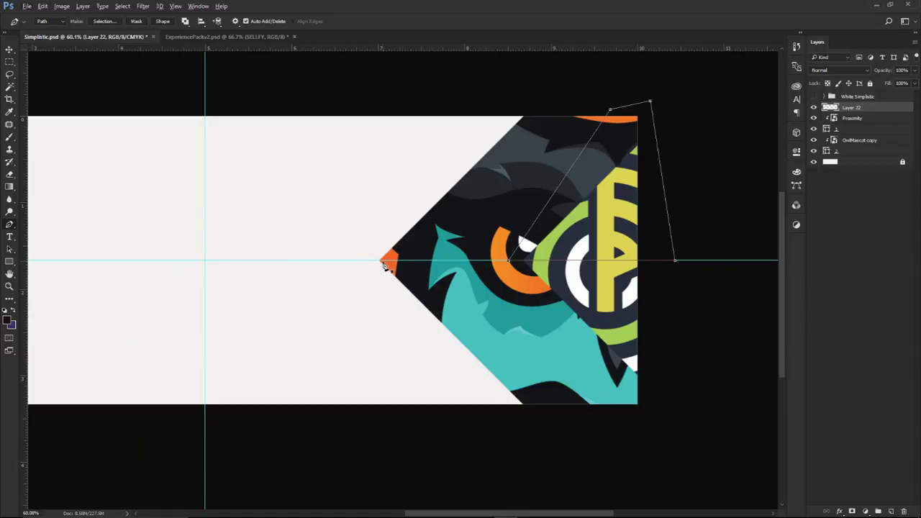
- Fill the closed path with the color f2f2f2 at 100% opacity and delete the path
right_click(597, 182)
click(621, 198)
click(447, 142)
click(453, 167)
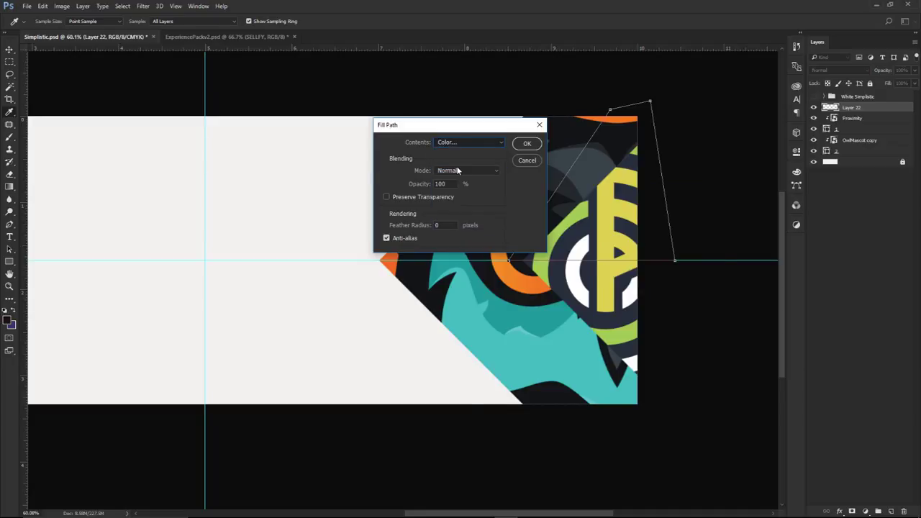
drag(639, 272, 507, 208)
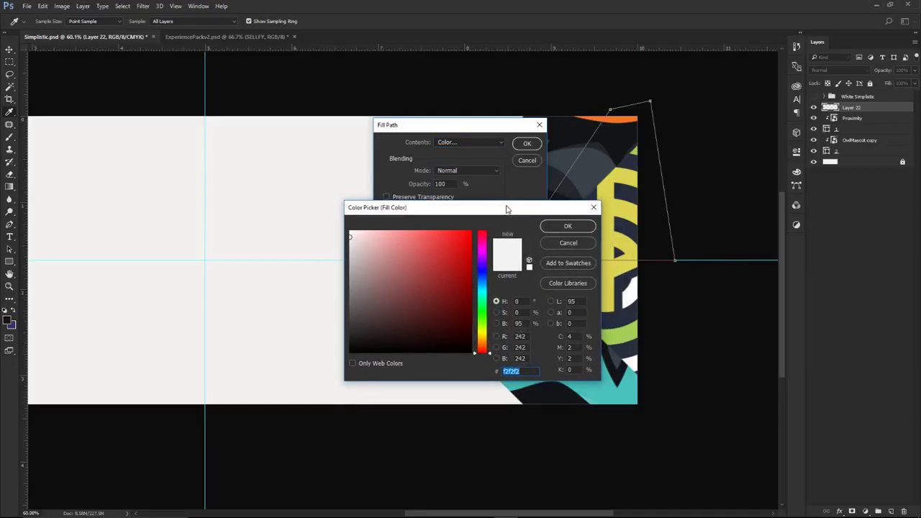
click(558, 226)
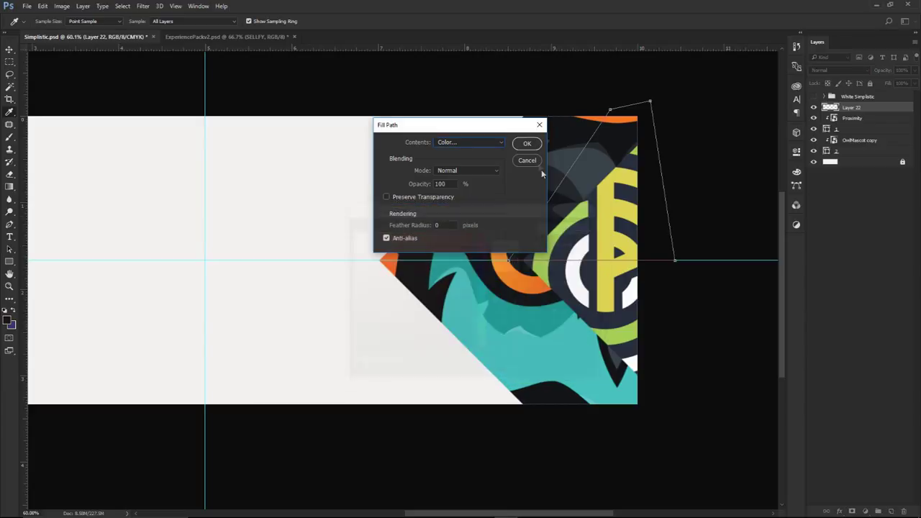
click(526, 144)
right_click(618, 172)
click(640, 183)
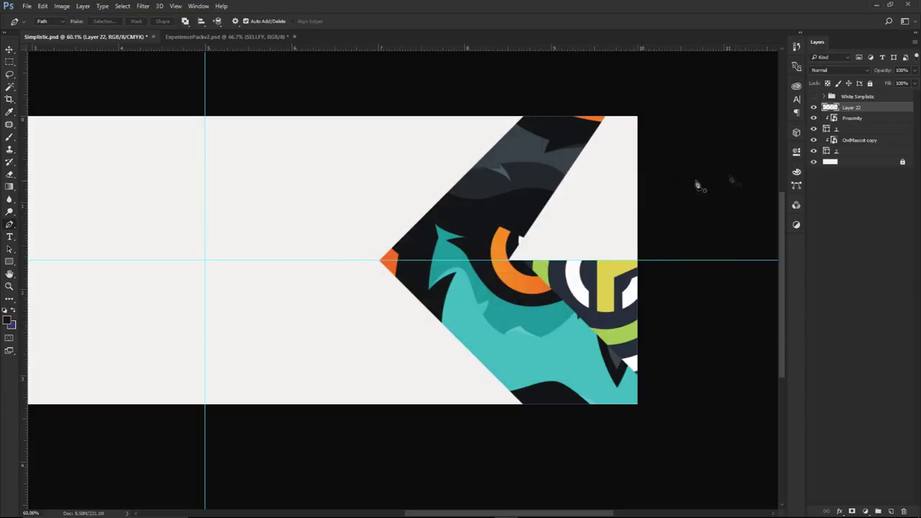
- Duplicate the off-white shape, flip the copy vertically so it mirrors the original below the horizontal guide, and hide the guides
key(v)
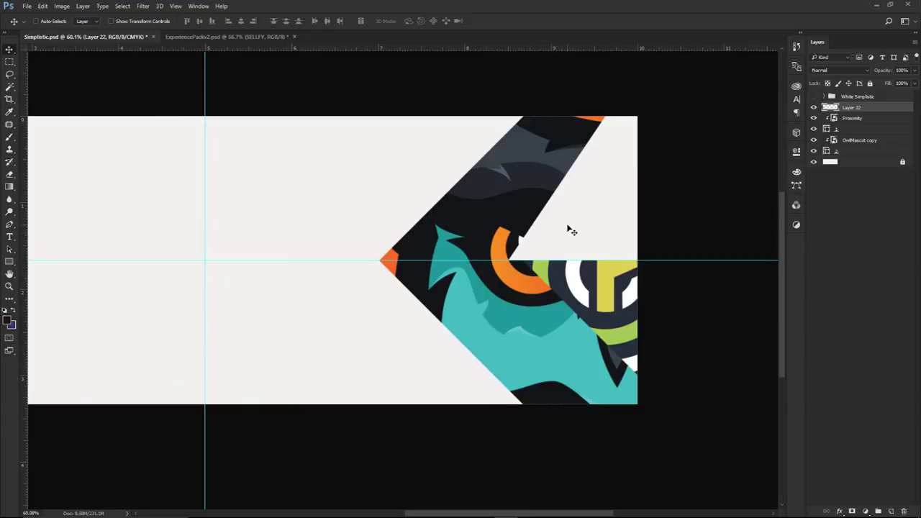
drag(593, 173, 596, 321)
key(ctrl+t)
right_click(593, 313)
click(637, 468)
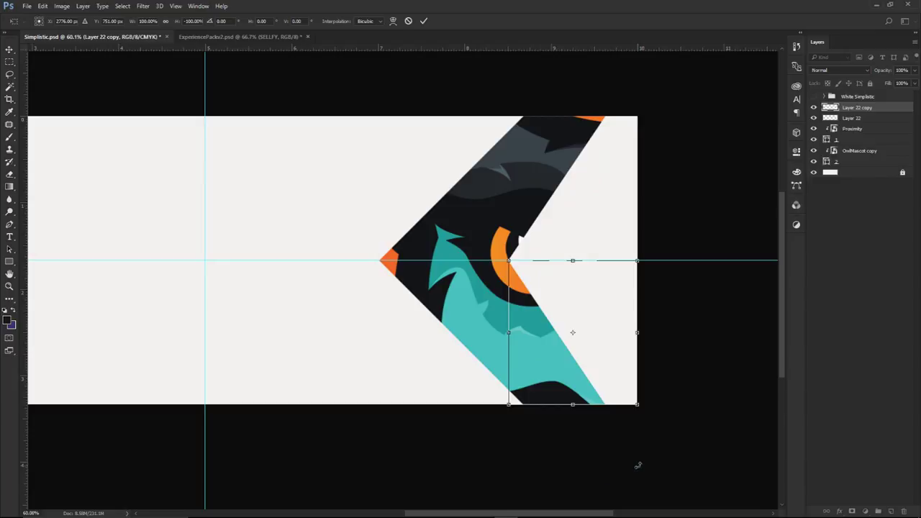
key(Return)
key(ctrl+semicolon)
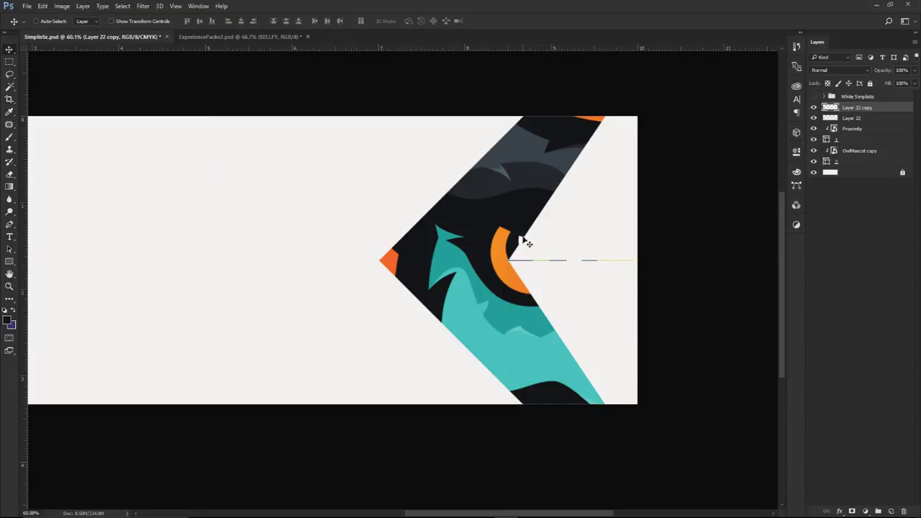
scroll(569, 270, up, 3)
key(Up)
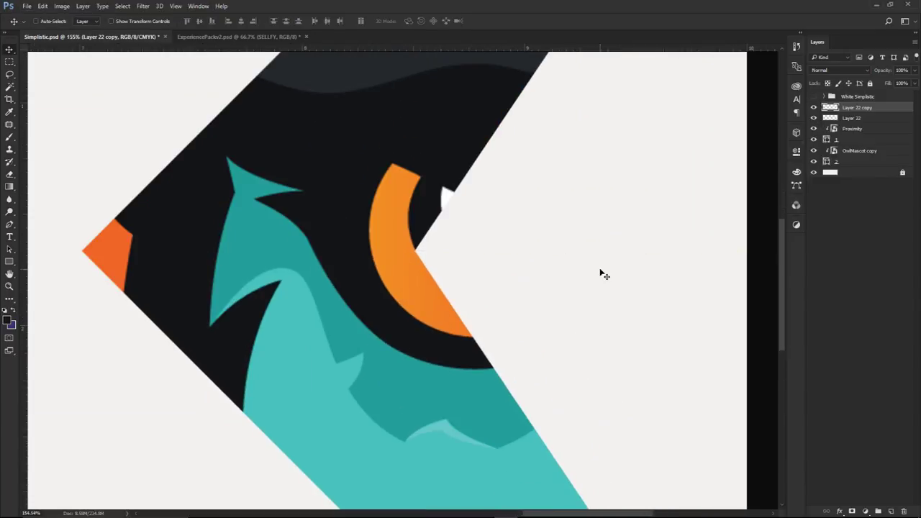
scroll(604, 275, down, 3)
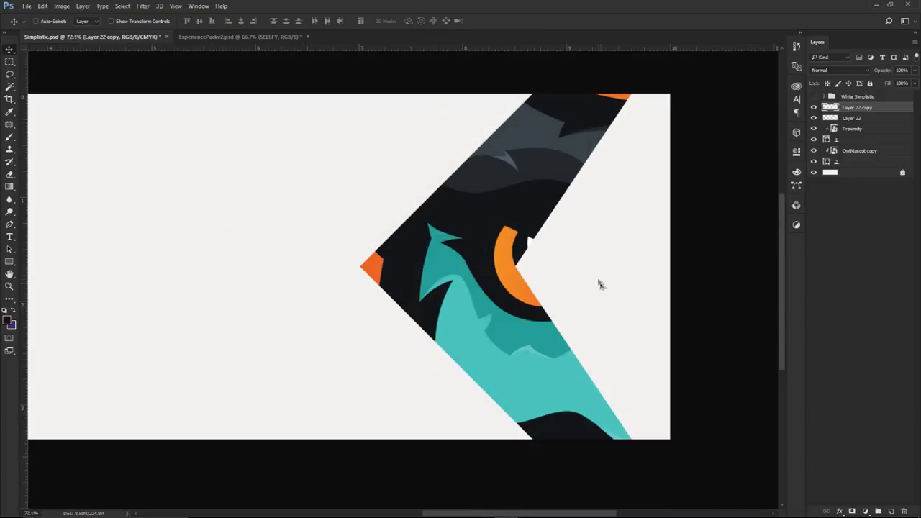
scroll(598, 282, down, 1)
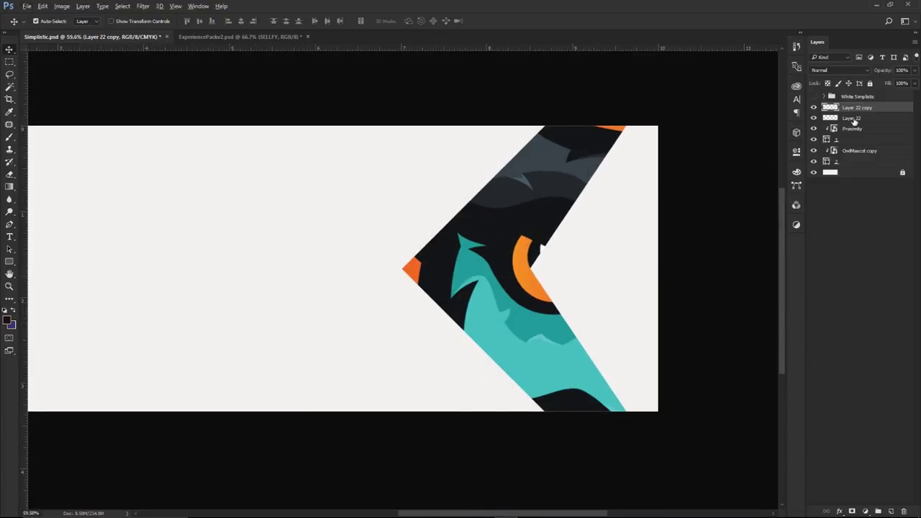
- Merge both off-white shape layers, rename the result "White Ser" and place it between diamond 1 and the OwlMascot copy layer
shift+click(852, 119)
key(ctrl+e)
double_click(853, 108)
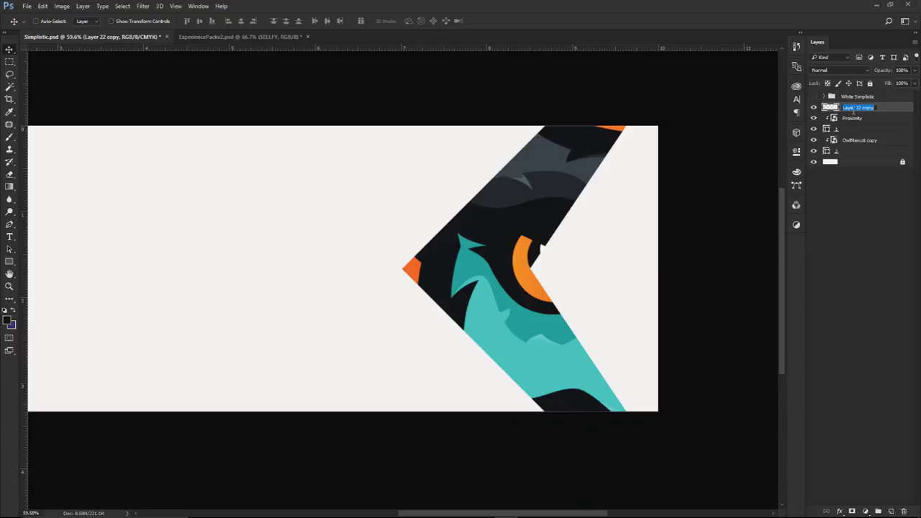
text(White Ser)
key(Return)
drag(853, 110, 852, 135)
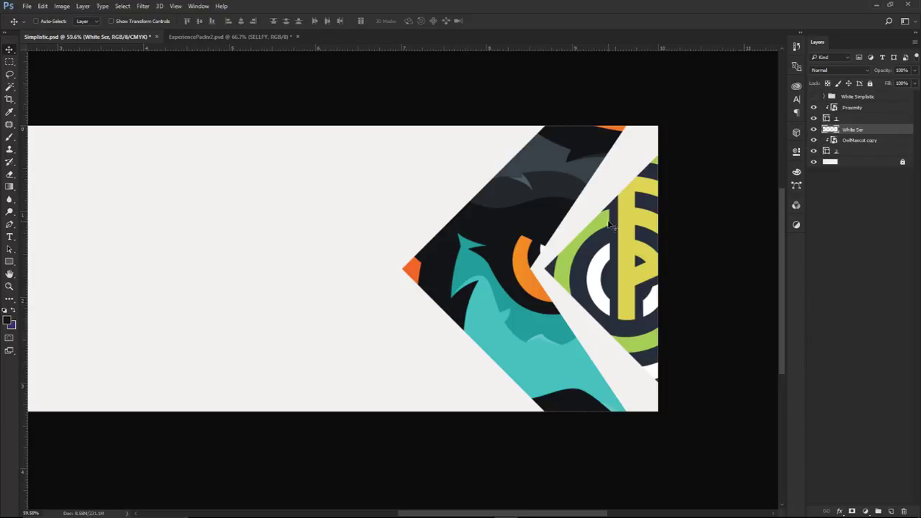
- Add a new layer above the background and draw a closed pen path parallel to diamond 2's lower-left edge, extending below the canvas
scroll(566, 272, down, 2)
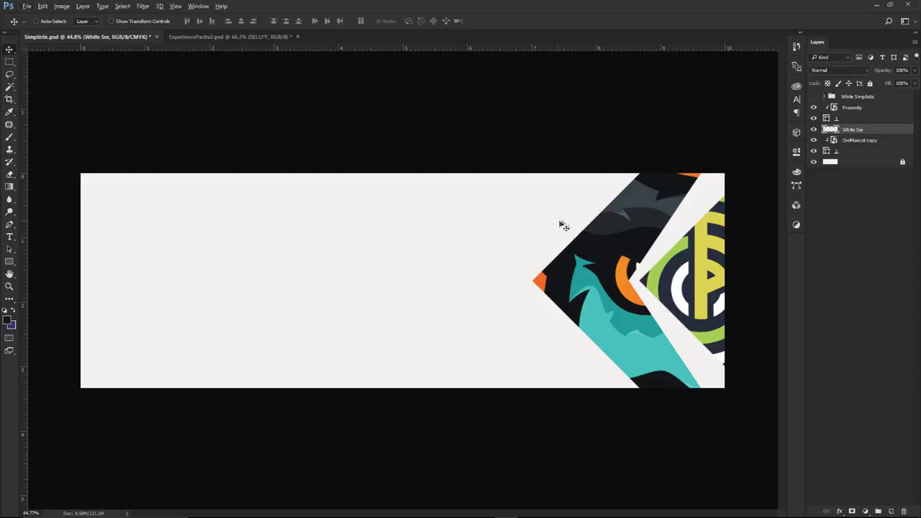
click(855, 162)
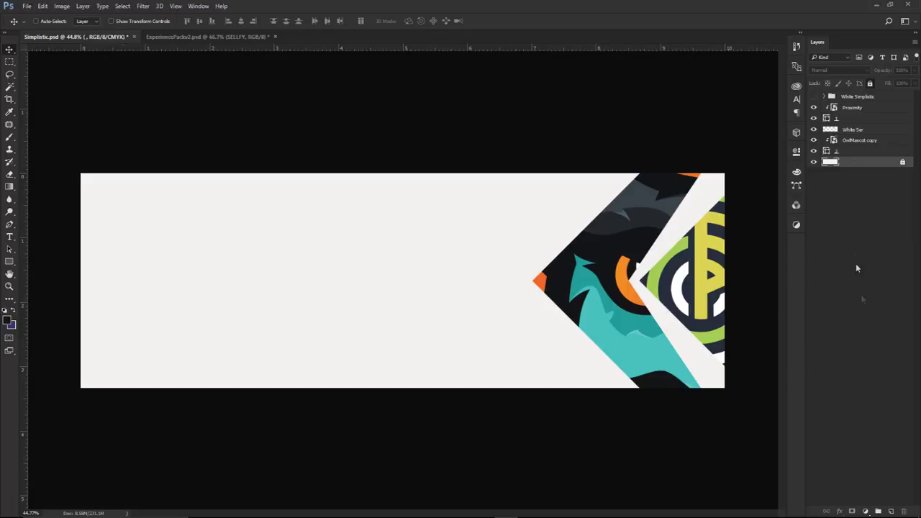
click(892, 511)
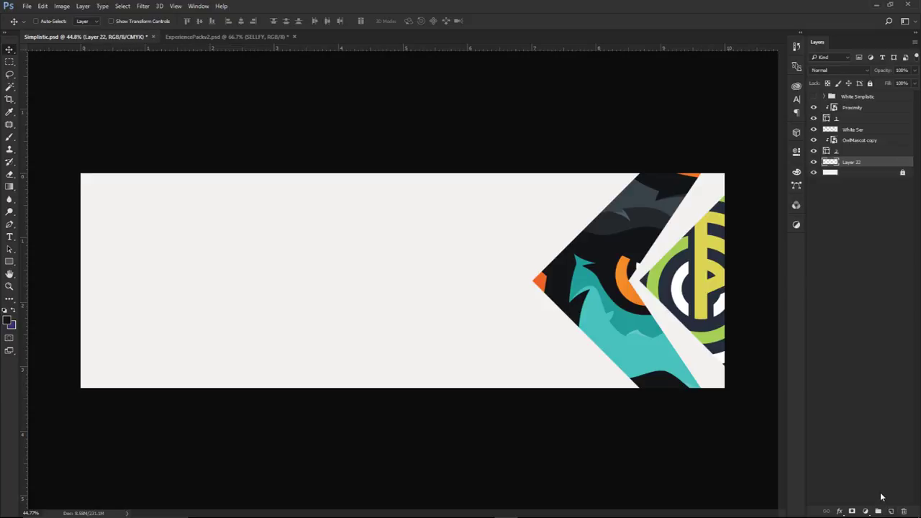
key(p)
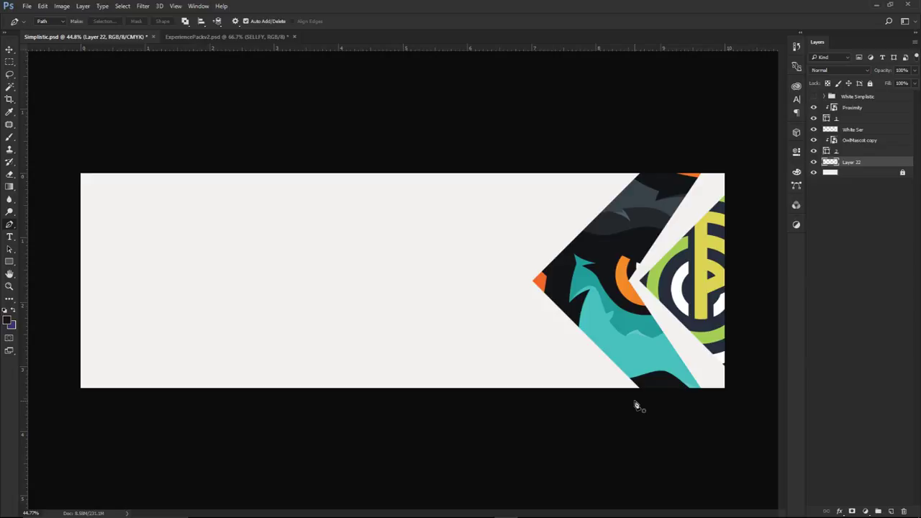
click(640, 401)
click(525, 289)
click(376, 416)
drag(376, 416, 374, 425)
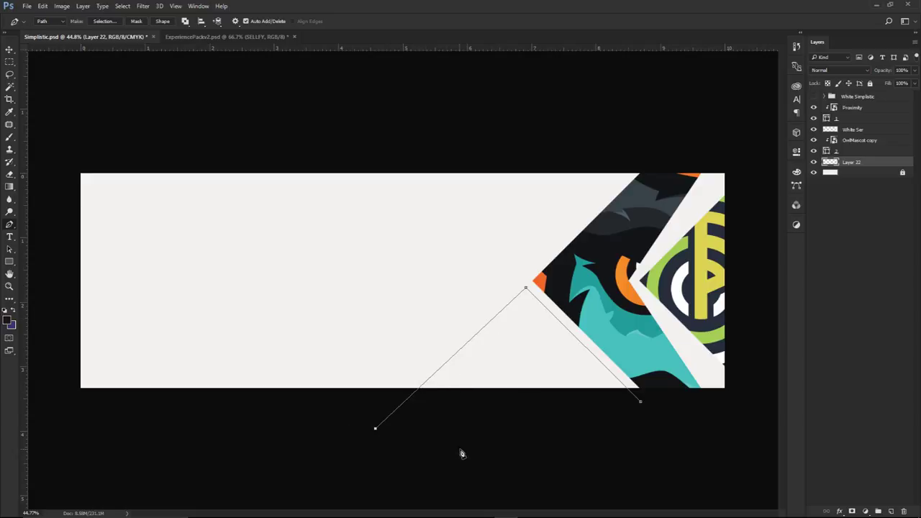
drag(601, 473, 632, 444)
click(640, 402)
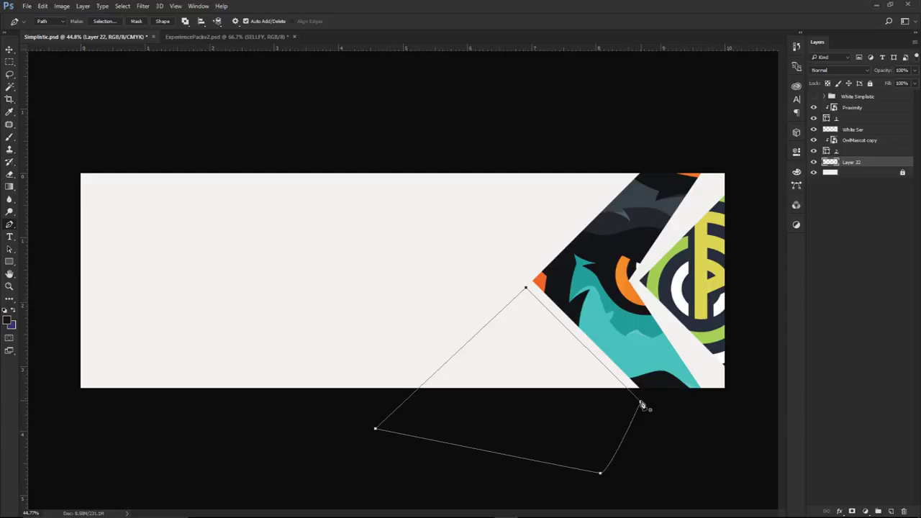
- Convert the path to a selection and set the foreground color to 121314, sampled from the owl's dark area
right_click(556, 269)
click(595, 316)
click(525, 148)
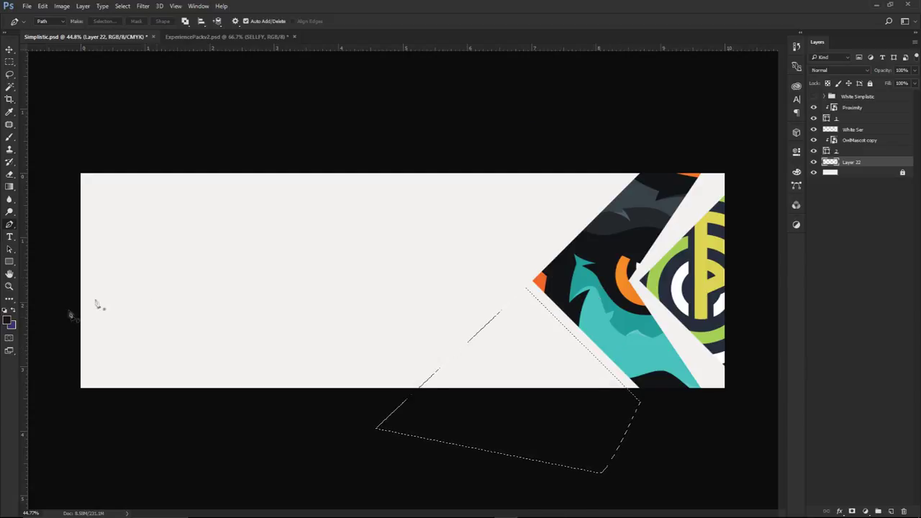
click(9, 320)
click(639, 243)
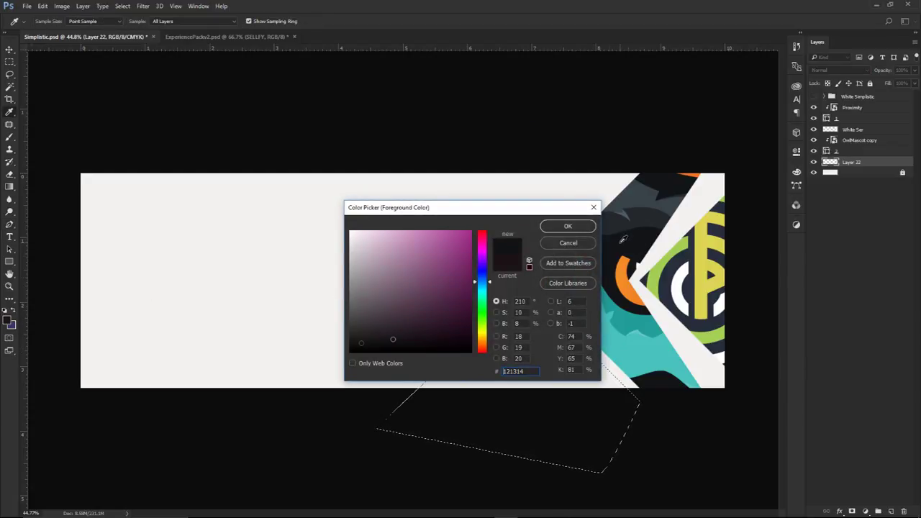
click(568, 226)
- Paint a soft dark shadow with the Brush along the inside edges of the selection and deselect it
key(b)
drag(575, 303, 626, 329)
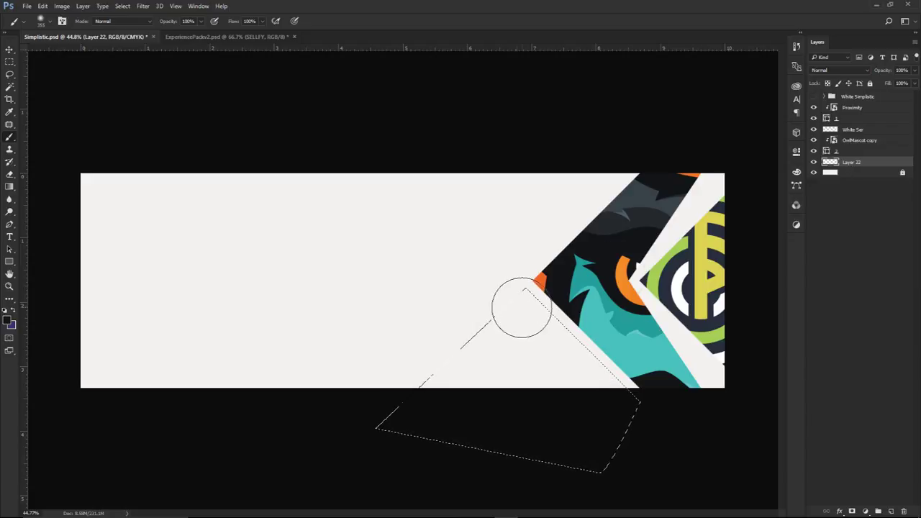
mouse_move(528, 318)
mouse_down()
mouse_move(648, 353)
mouse_move(622, 331)
mouse_move(608, 339)
mouse_move(554, 310)
mouse_up()
mouse_move(515, 231)
mouse_down()
mouse_move(358, 370)
mouse_move(512, 237)
mouse_move(368, 382)
mouse_move(421, 373)
mouse_up()
key(ctrl+d)
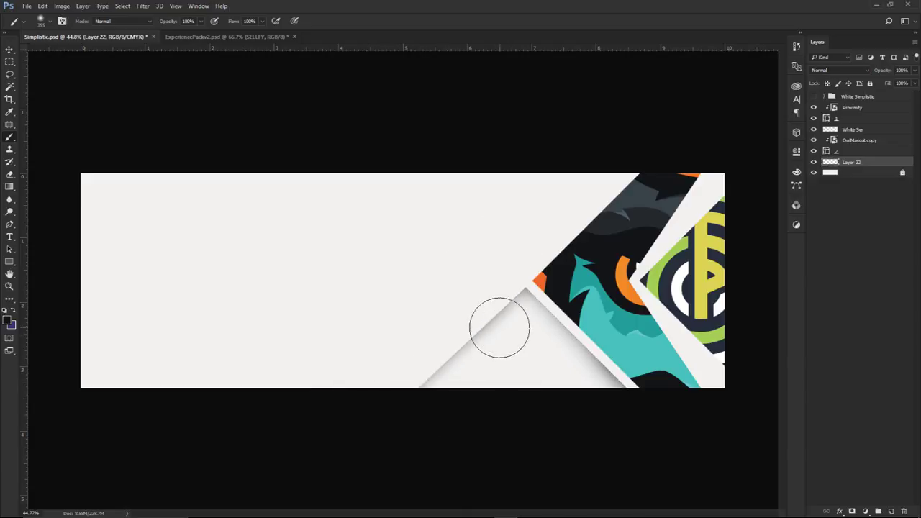
- Erase the shadow's left arm with a soft Eraser, keeping the shadow parallel to diamond 2's lower-left edge
key(e)
mouse_move(436, 290)
mouse_down()
mouse_move(495, 350)
mouse_move(468, 396)
mouse_move(410, 370)
mouse_move(477, 335)
mouse_move(472, 349)
mouse_up()
alt+right_click(473, 338)
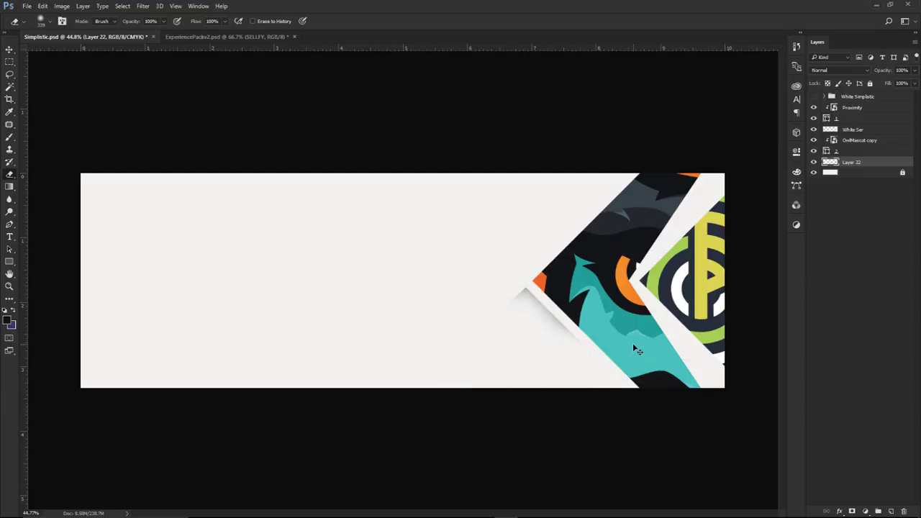
key(v)
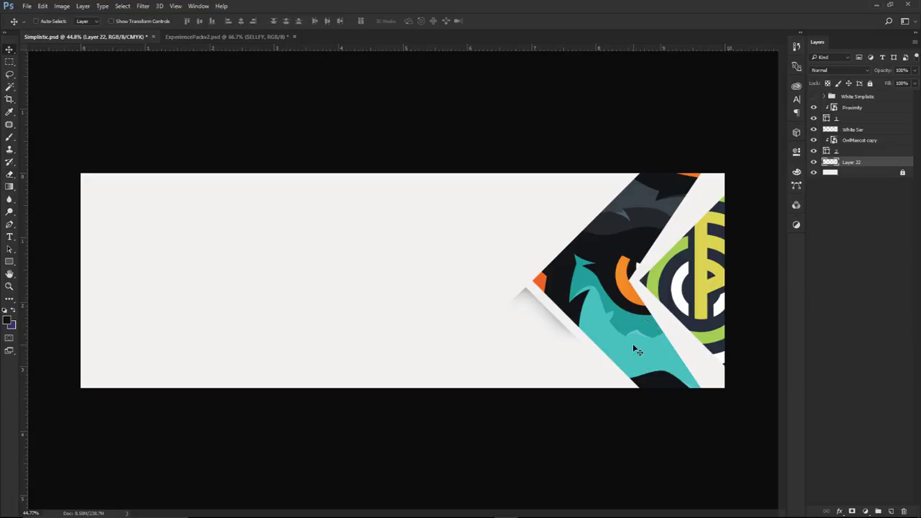
key(ctrl)
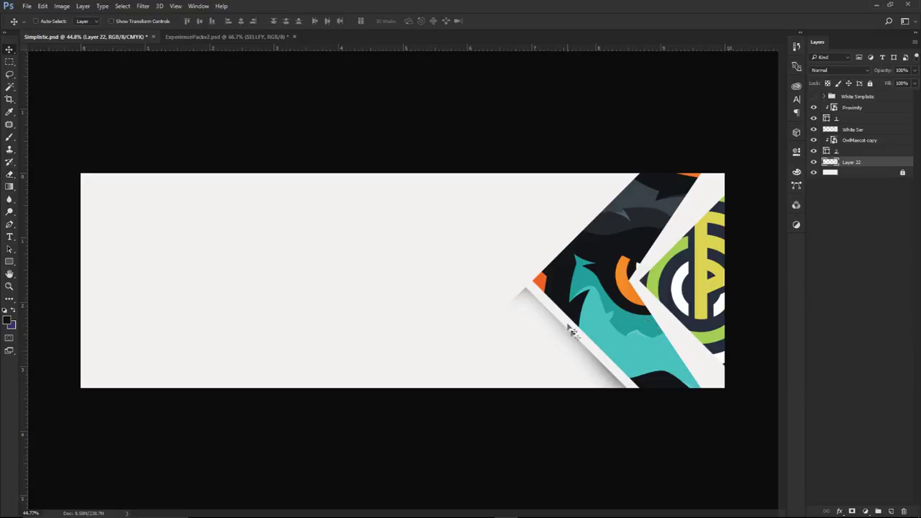
- Duplicate the shadow into the empty banner area and erase the lower end of the original so it fades out
alt+drag(611, 377, 406, 287)
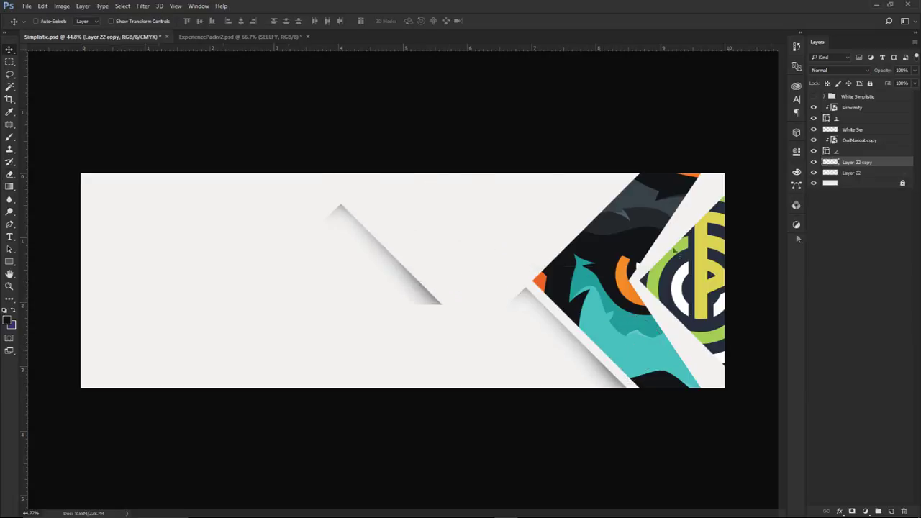
click(851, 175)
key(e)
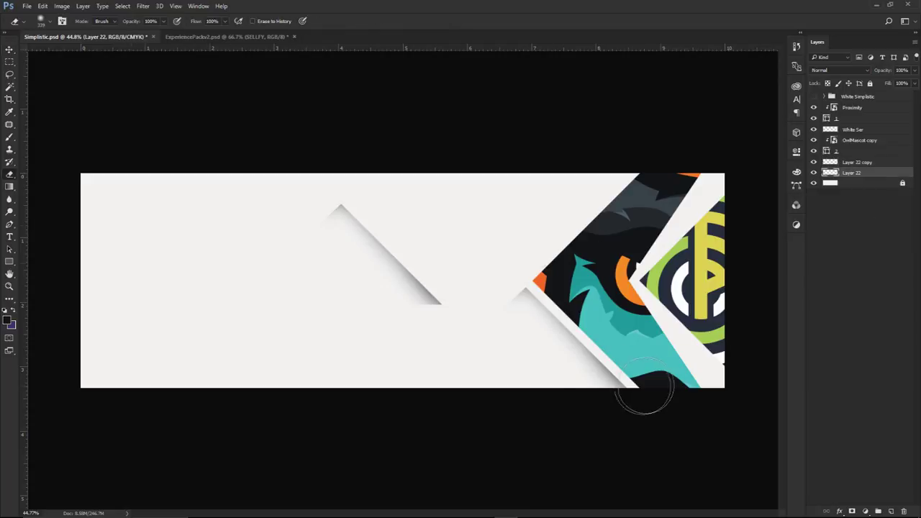
drag(608, 389, 615, 370)
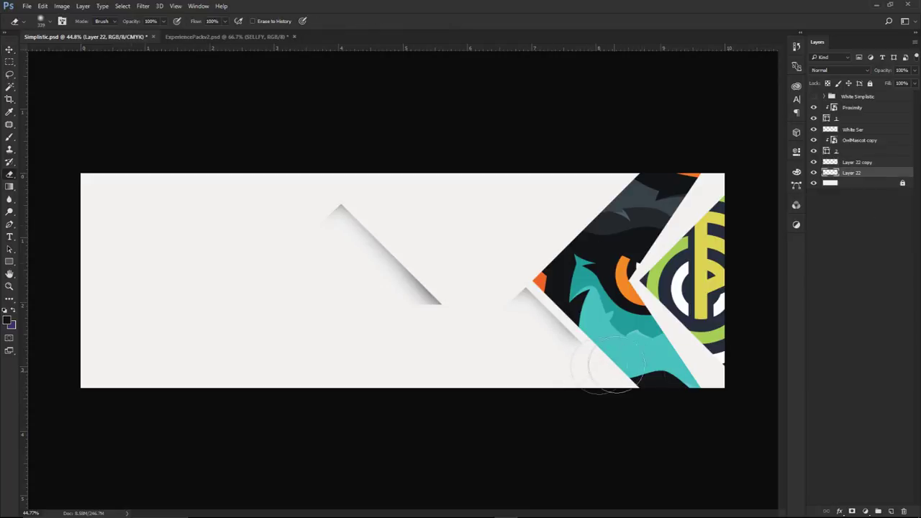
- Rotate the shadow copy, place it parallel to diamond 2's upper-left edge and fade its upper end with the Eraser
click(856, 164)
key(v)
drag(469, 195, 429, 345)
drag(413, 252, 589, 264)
key(Return)
key(e)
key(bracketleft)
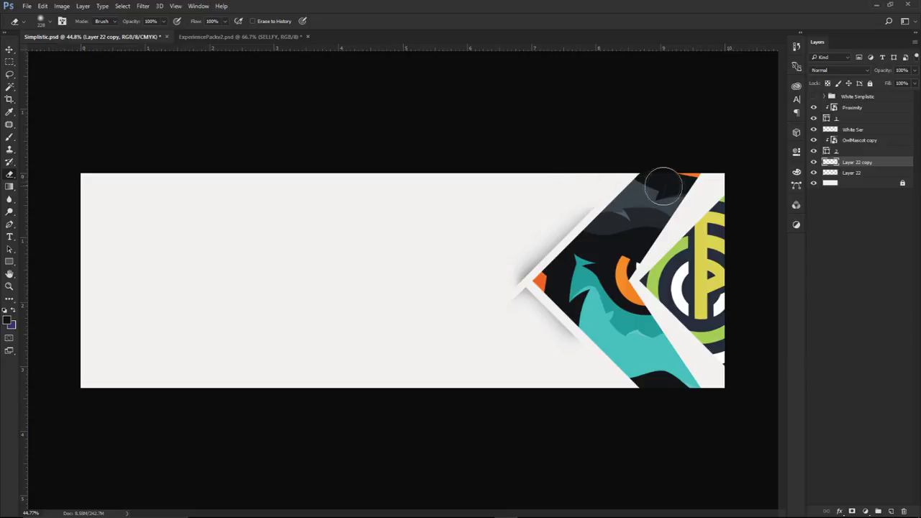
key(v)
key(ctrl+minus)
key(ctrl+plus)
key(ctrl+minus)
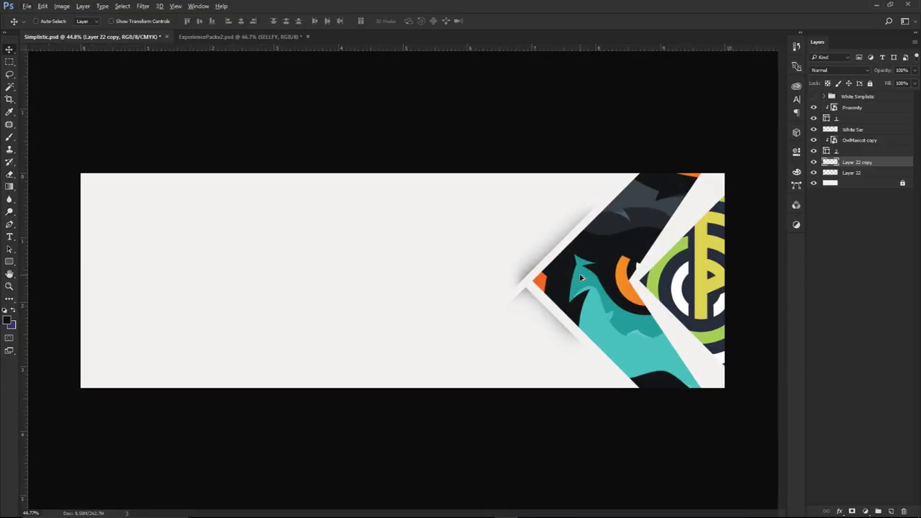
- Duplicate the shadow beside diamond 2's upper-left edge, stack the copy above the White Ser layer and place it along diamond 1's upper-left edge
key(ctrl+plus)
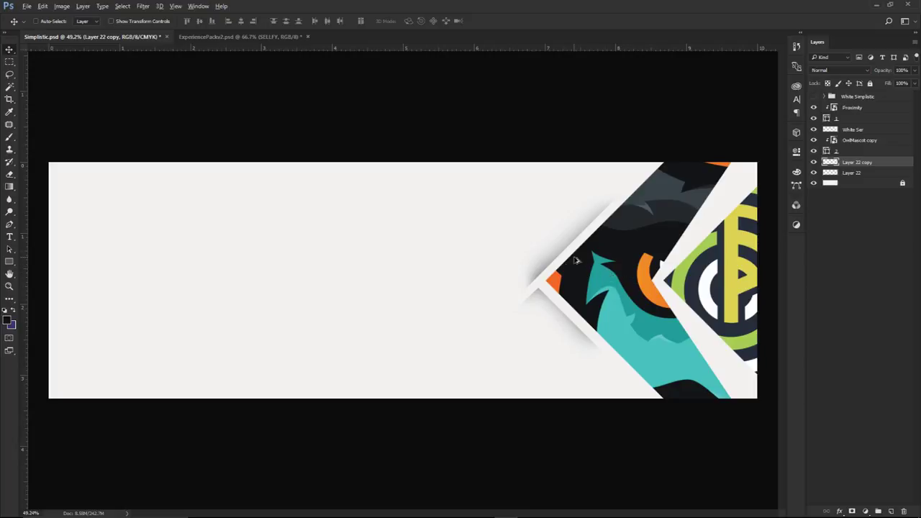
drag(592, 237, 406, 259)
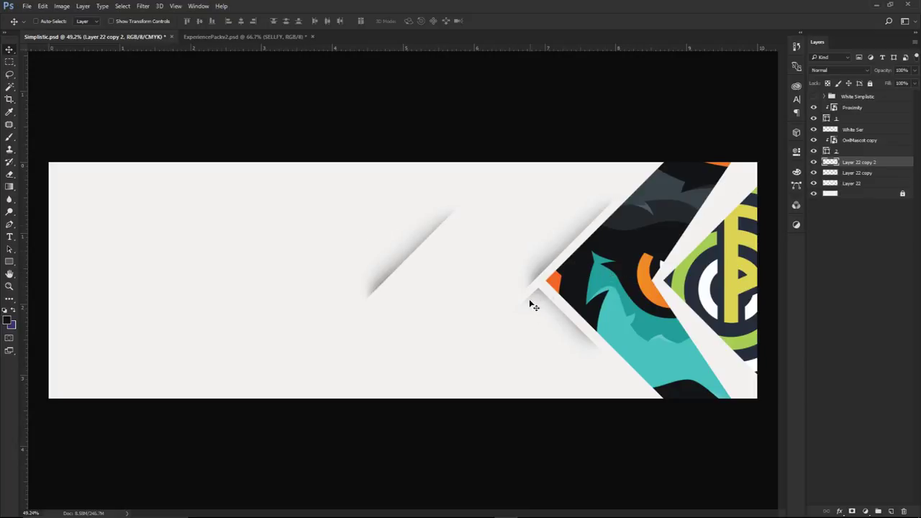
drag(390, 278, 544, 266)
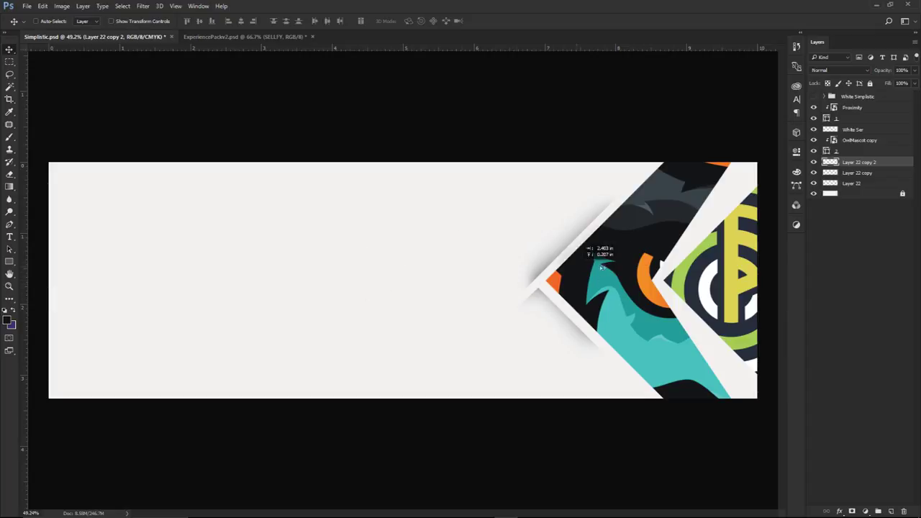
drag(860, 164, 855, 141)
key(ctrl+t)
drag(687, 237, 603, 248)
key(Return)
drag(722, 210, 724, 205)
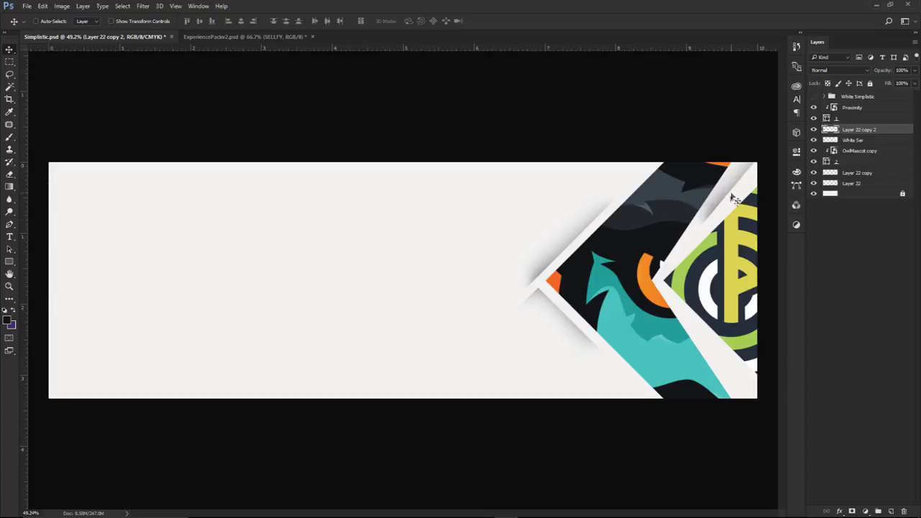
- Duplicate that shadow, rotate it parallel to diamond 1's lower-left edge and fade its upper end with a soft Eraser
drag(746, 191, 722, 370)
key(ctrl+t)
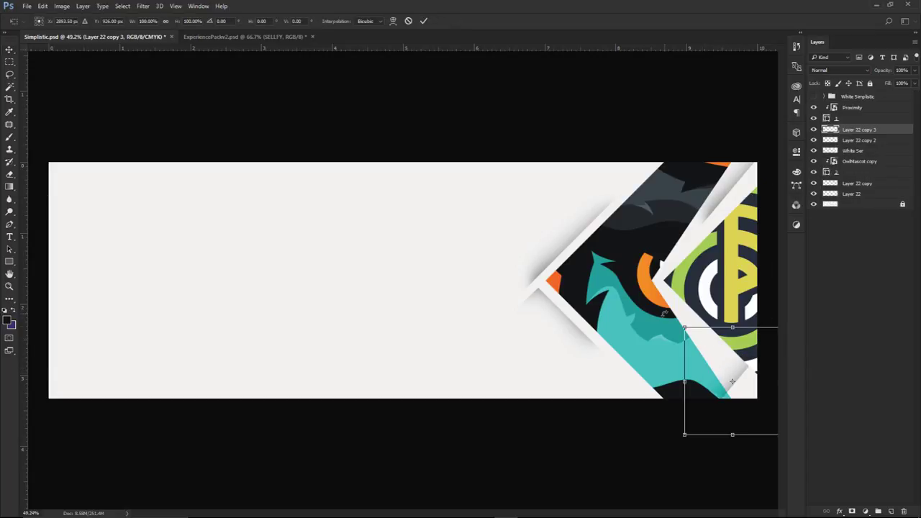
drag(660, 313, 765, 301)
key(Return)
drag(729, 365, 713, 300)
key(e)
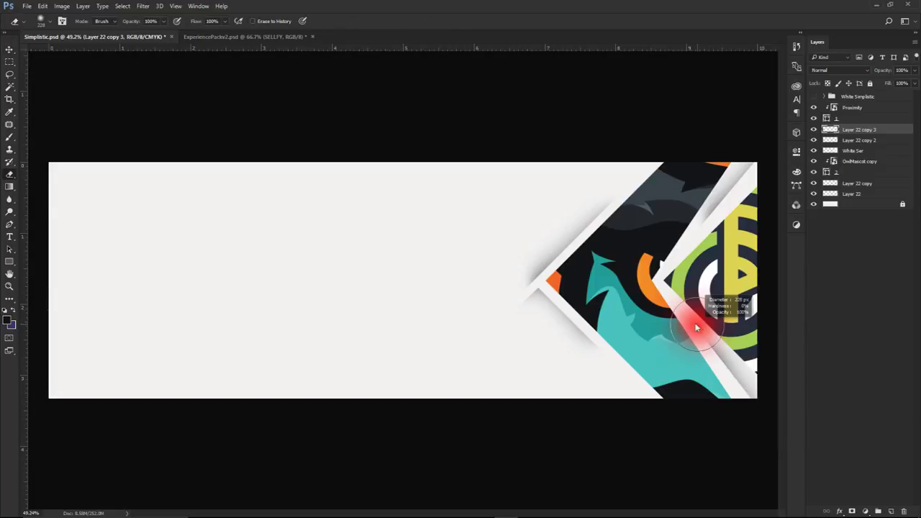
mouse_move(728, 327)
mouse_down()
mouse_move(709, 338)
mouse_move(733, 353)
mouse_move(752, 311)
mouse_up()
scroll(719, 324, down, 2)
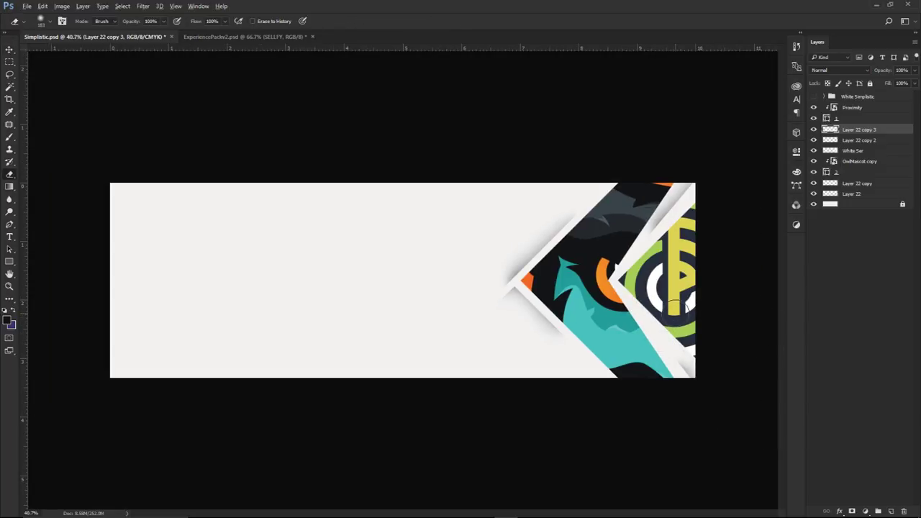
scroll(678, 319, up, 1)
scroll(680, 310, down, 1)
scroll(678, 309, down, 1)
- Show the guides and set the Type tool's text colour to 3f4c56 using a trial SIMPLISTIC text, then discard that text
key(v)
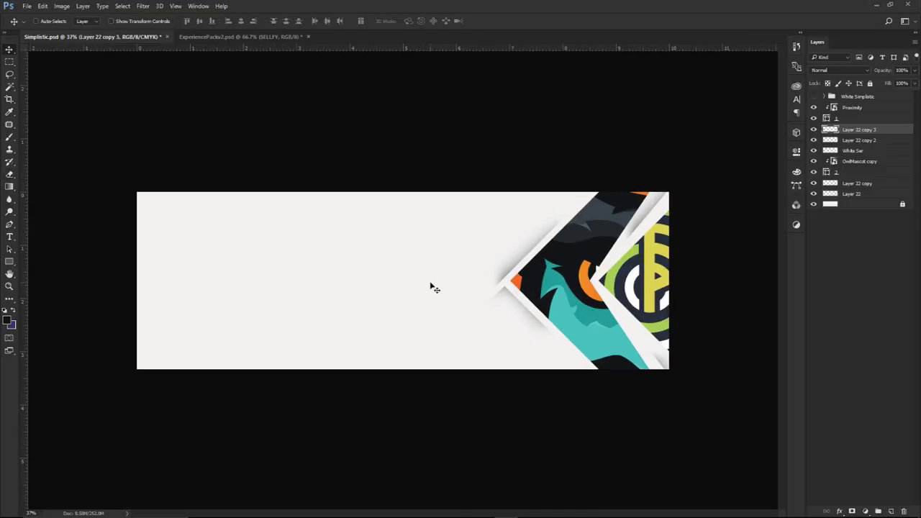
key(e)
key(ctrl+semicolon)
key(t)
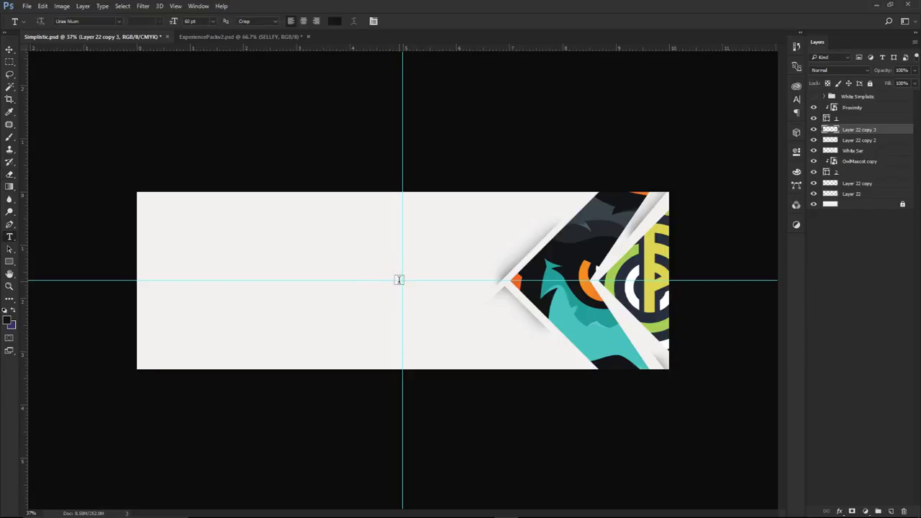
click(401, 280)
text(SIMPLISTIC)
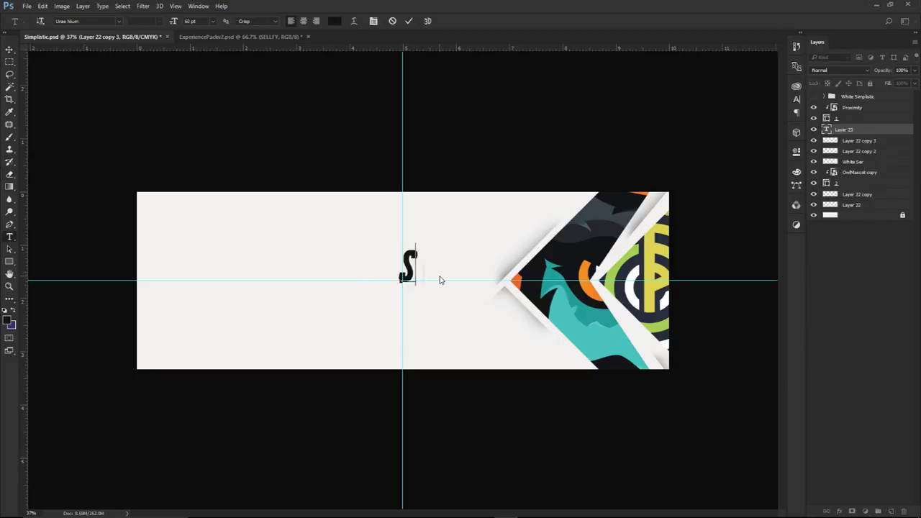
key(ctrl+a)
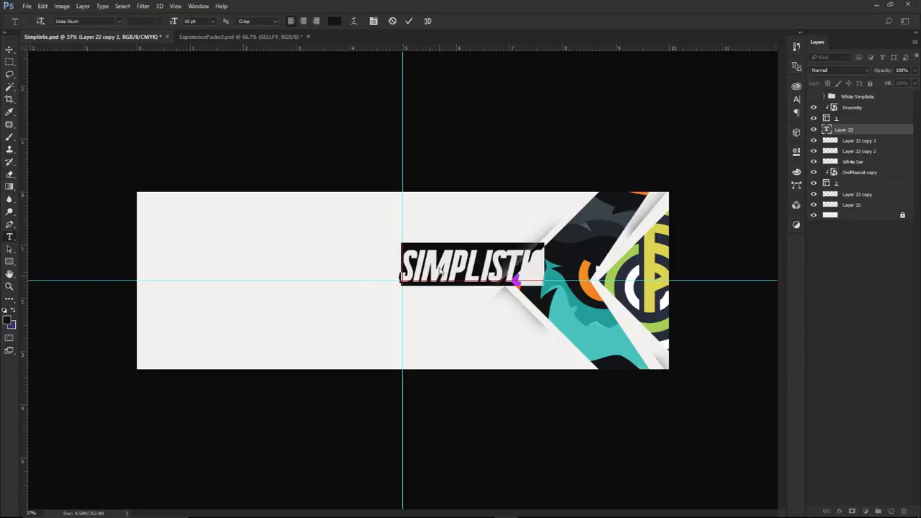
click(334, 21)
drag(503, 215, 650, 299)
mouse_move(544, 370)
mouse_down()
mouse_move(525, 409)
mouse_move(543, 387)
mouse_move(528, 395)
mouse_up()
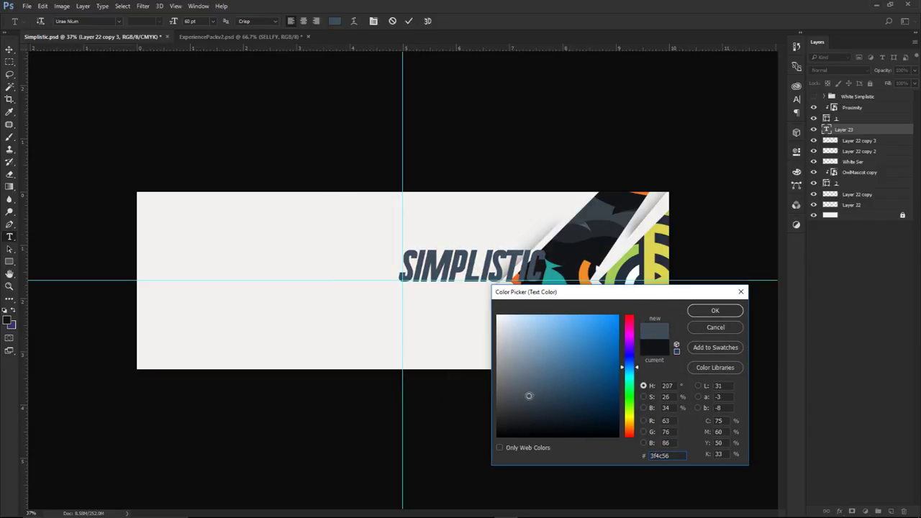
click(715, 310)
key(Escape)
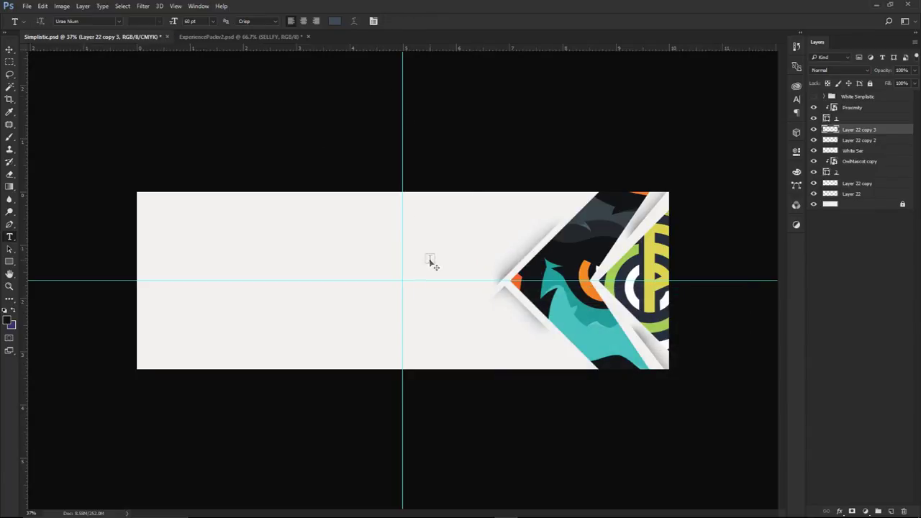
- Add the title SIMPLISTIC at the intersection of the guides and set its size to 24 pt
click(403, 280)
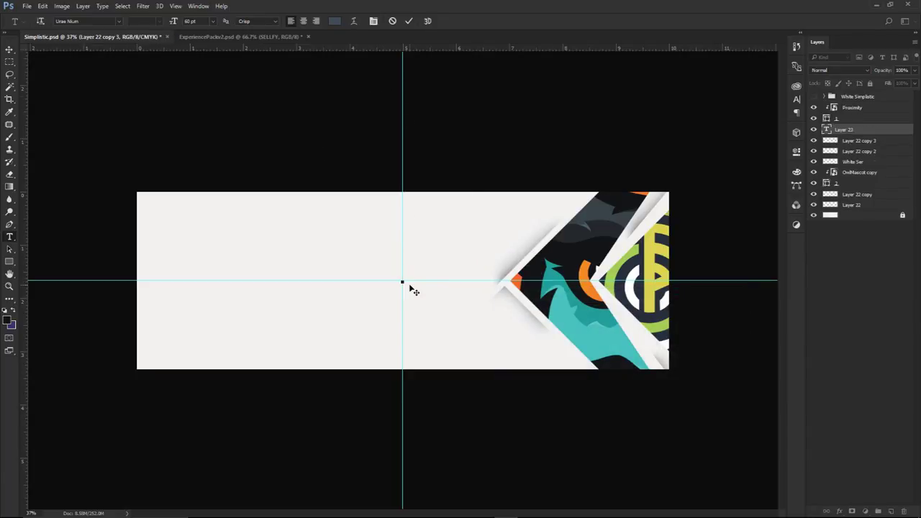
text(SIMPLISTIC)
key(ctrl+a)
click(213, 21)
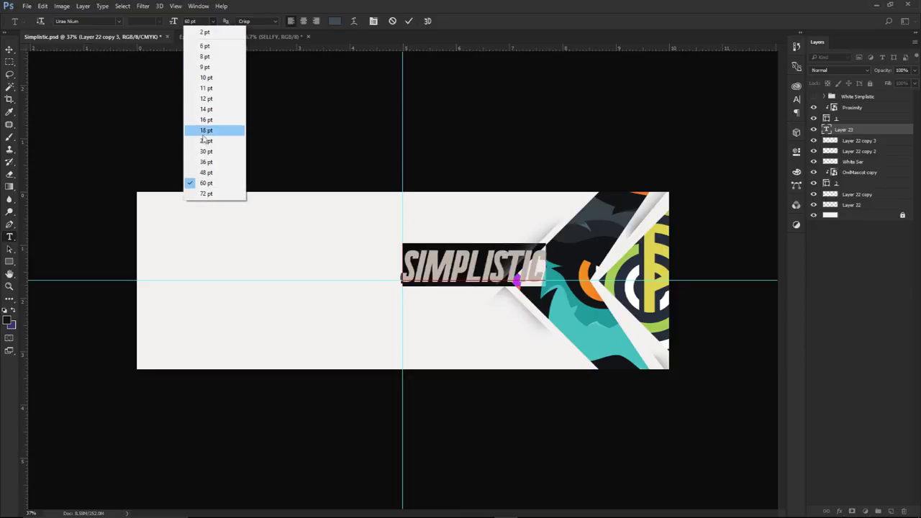
click(206, 140)
key(ctrl+Return)
- Centre the SIMPLISTIC title on the banner and scale it up to 29.8 pt
key(v)
drag(436, 214, 458, 279)
key(ctrl+y)
key(ctrl+t)
key(Return)
- Replace the text of the title copy below the title with SHOWCASE BANNER DESIGN TUTORIAL and set its size to 6 pt
double_click(403, 296)
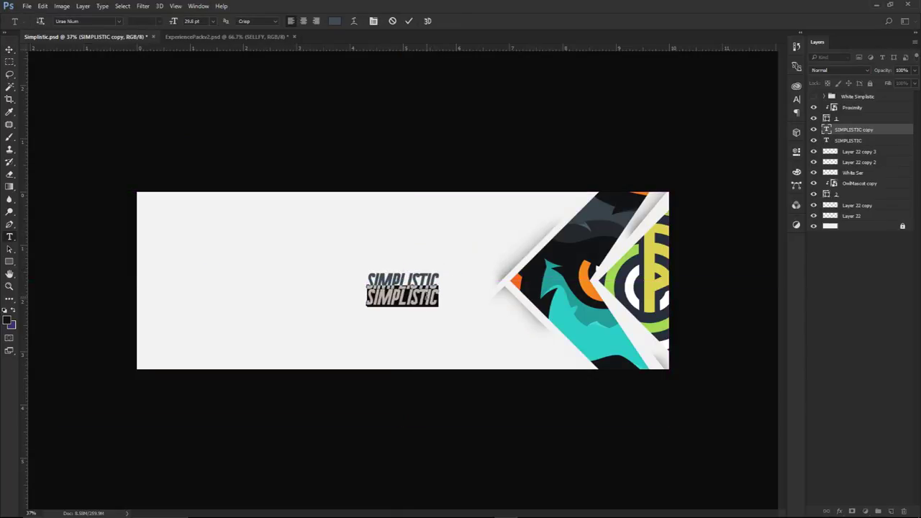
text(SH)
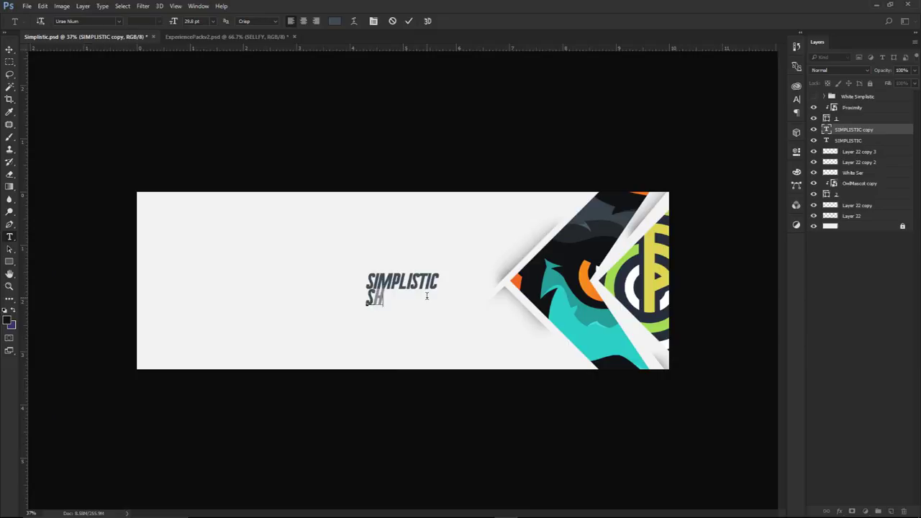
text(OWCASE )
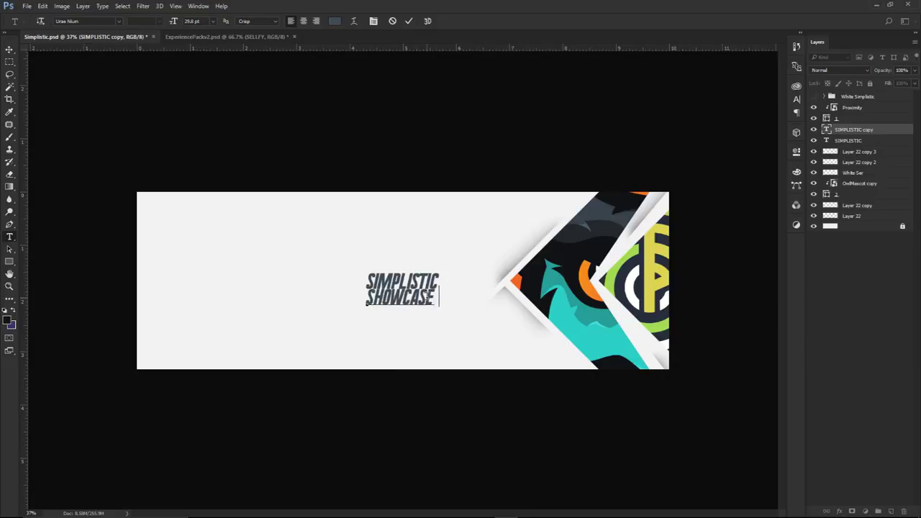
text(BANNER DESIGN TUTORIAL)
key(ctrl+a)
click(212, 21)
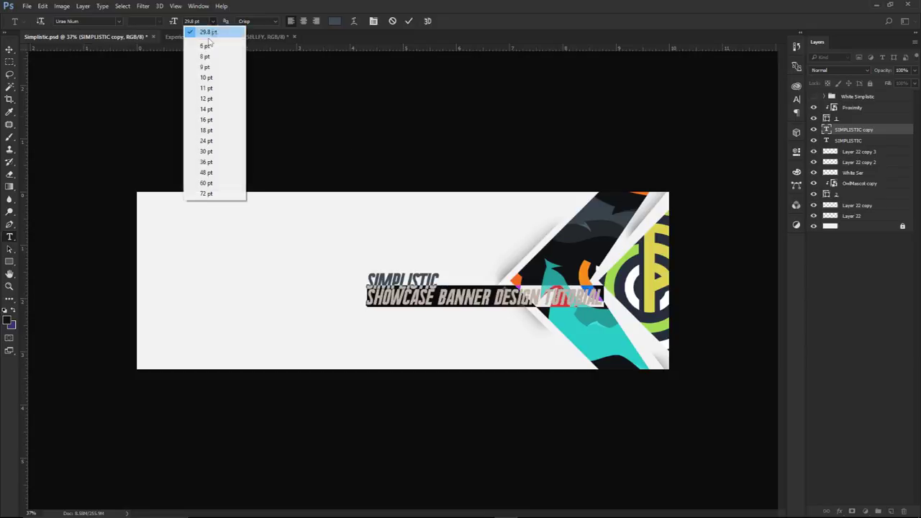
click(205, 45)
click(9, 48)
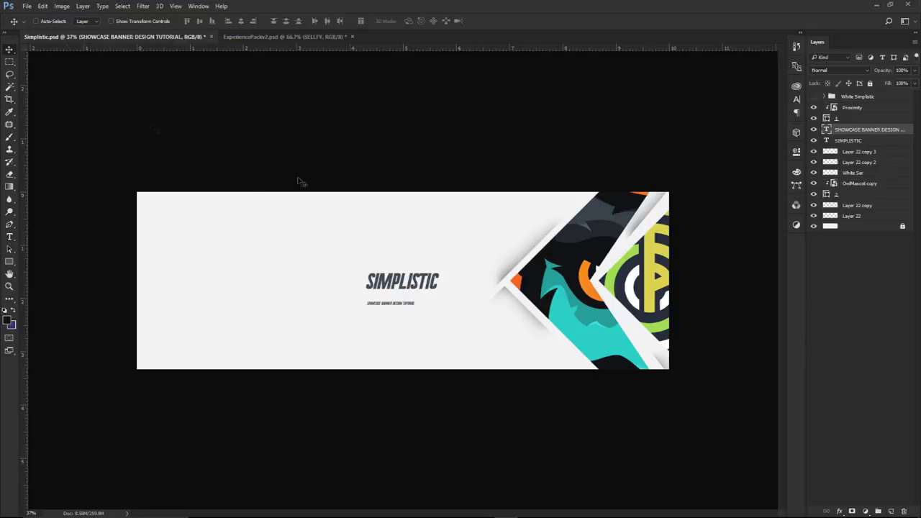
- Position the subtitle directly beneath SIMPLISTIC and scale it to 8.44 pt so it nearly matches the title's width
drag(434, 301, 457, 310)
scroll(436, 300, up, 5)
key(ctrl+t)
key(Return)
scroll(455, 310, down, 5)
key(alt+t)
key(Escape)
- Recolour the words SHOWCASE BANNER with the orange sampled from the owl's eye
key(t)
click(387, 300)
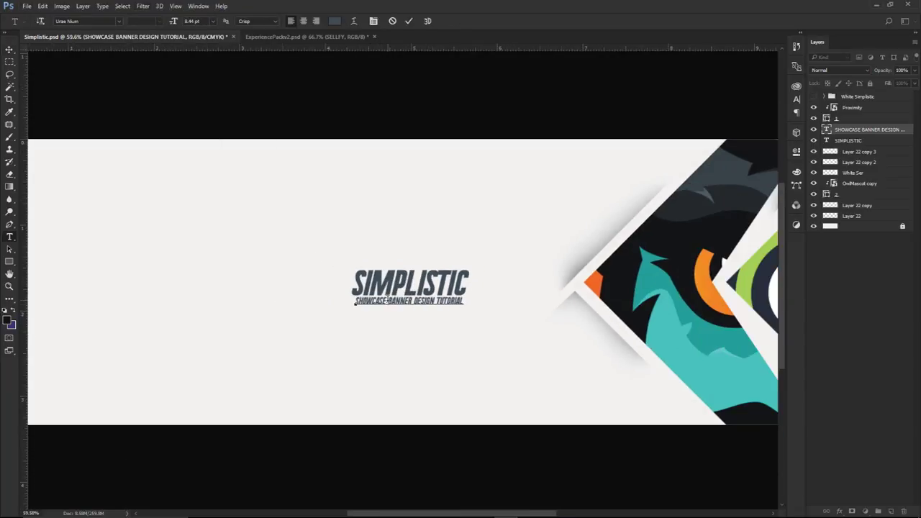
drag(355, 301, 414, 301)
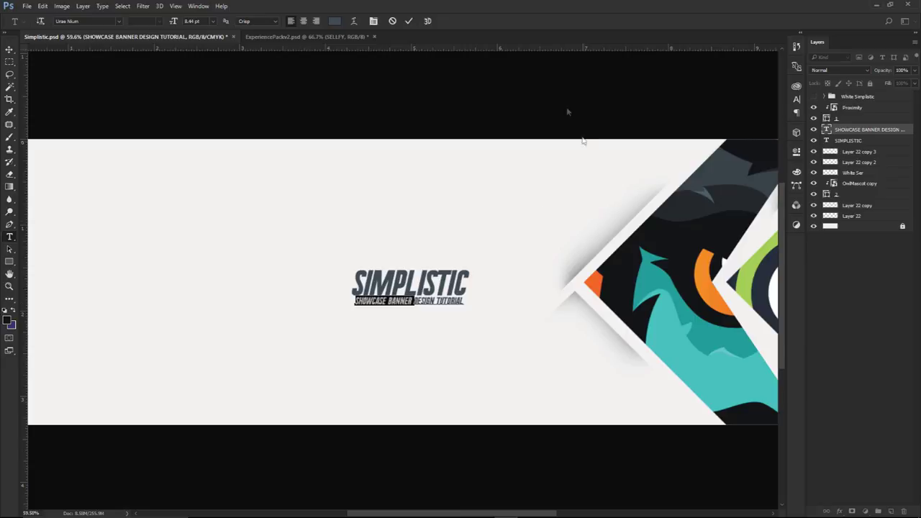
click(334, 21)
click(701, 263)
click(709, 309)
- Recolour the words DESIGN TUTORIAL lime green to match the logo artwork and commit the text
drag(414, 301, 464, 301)
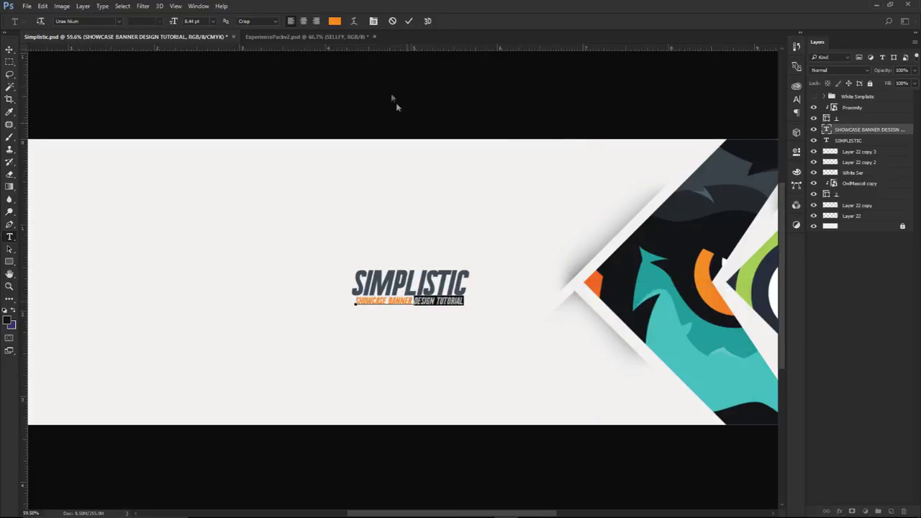
click(335, 21)
click(627, 410)
click(575, 333)
click(710, 310)
click(10, 49)
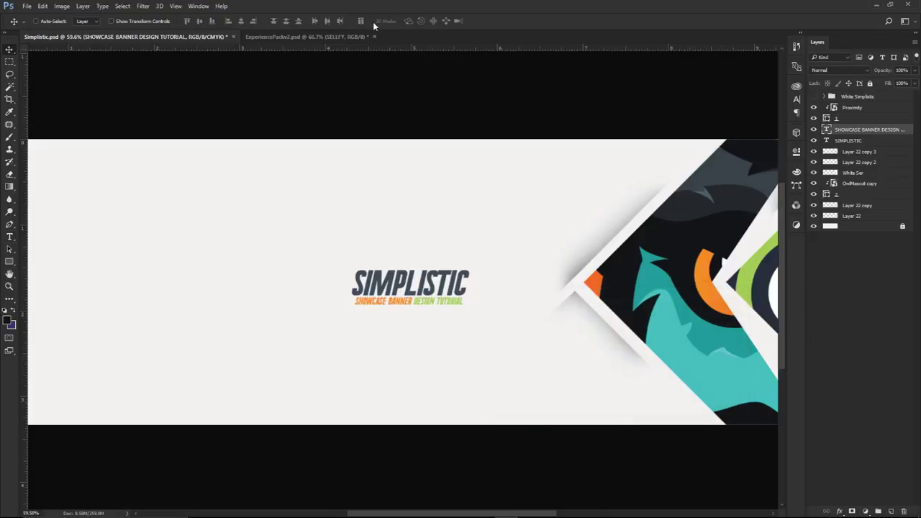
- Recolour the SIMPLISTIC title a slightly lighter slate blue
scroll(483, 270, down, 2)
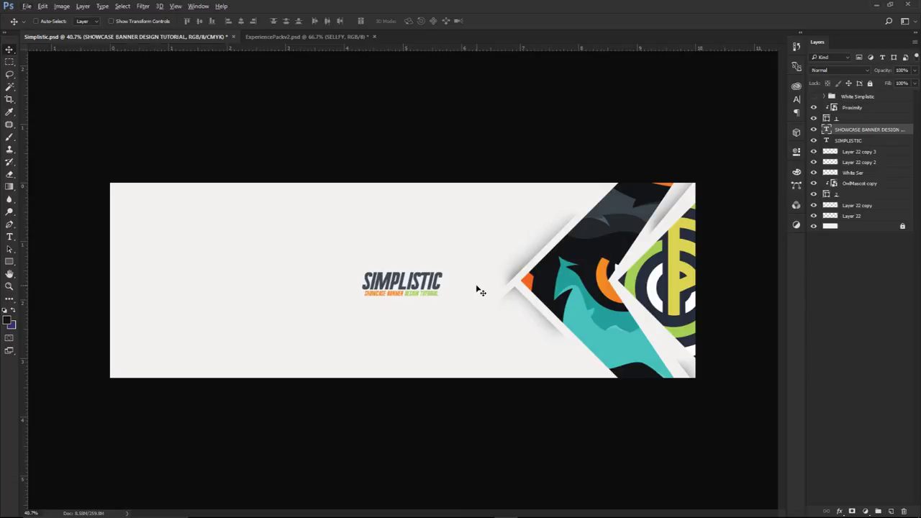
click(848, 141)
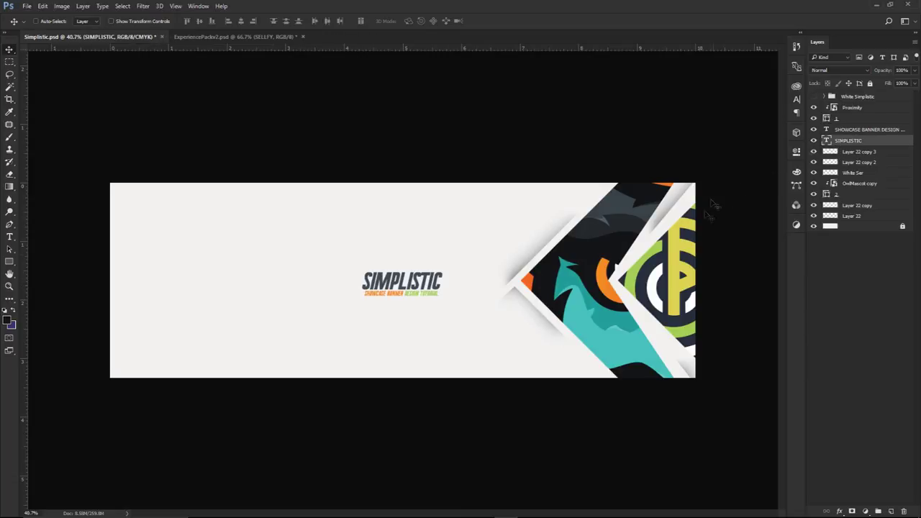
click(796, 100)
click(766, 144)
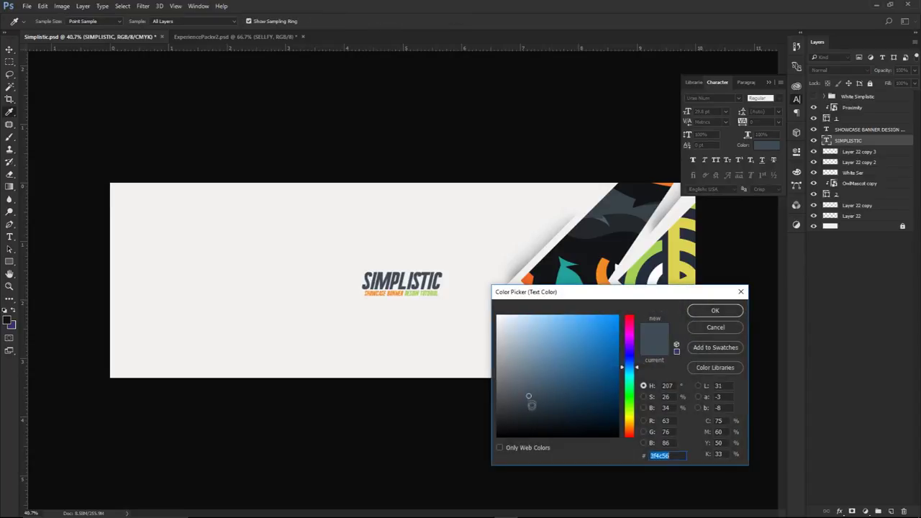
click(715, 310)
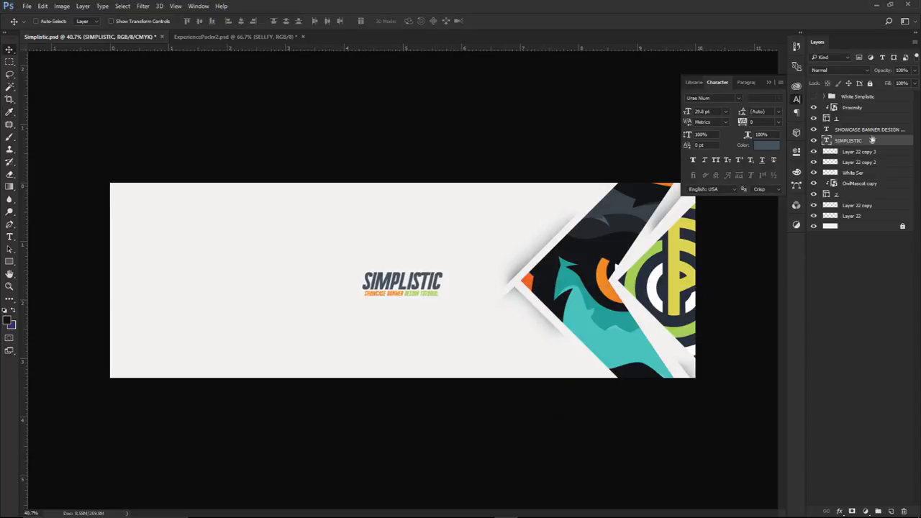
- Enlarge the SIMPLISTIC title and its subtitle together and reposition them at the banner's centre
shift+click(869, 129)
key(ctrl+t)
drag(445, 272, 455, 267)
key(Return)
drag(474, 303, 485, 304)
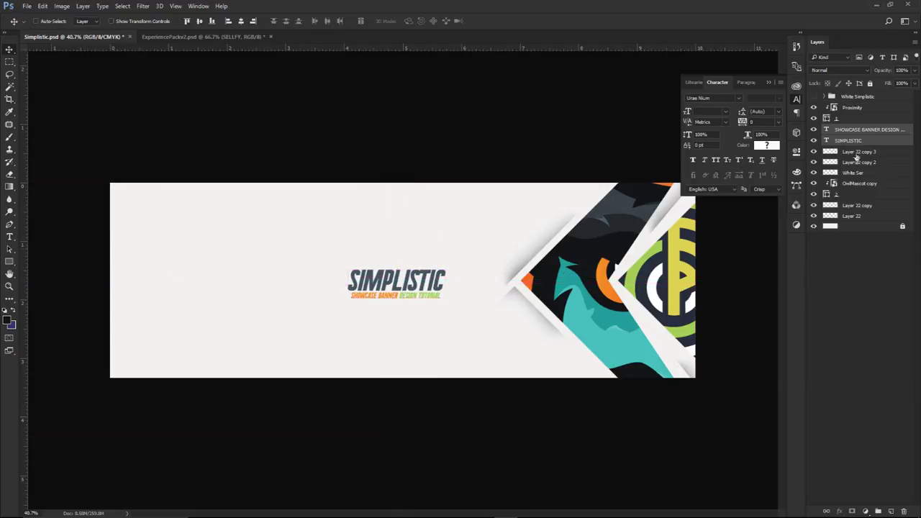
- Add a new layer above the subtitle layer and marquee a narrow full-height strip along the banner's left edge
click(858, 130)
click(878, 511)
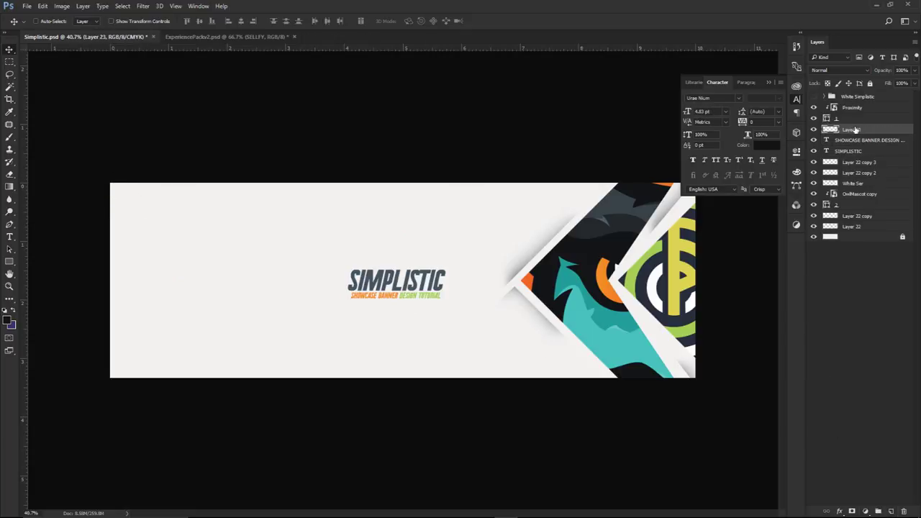
click(10, 61)
drag(86, 150, 125, 415)
- Sample the owl artwork's teal as the foreground colour, fill the selected strip with it and deselect
click(8, 320)
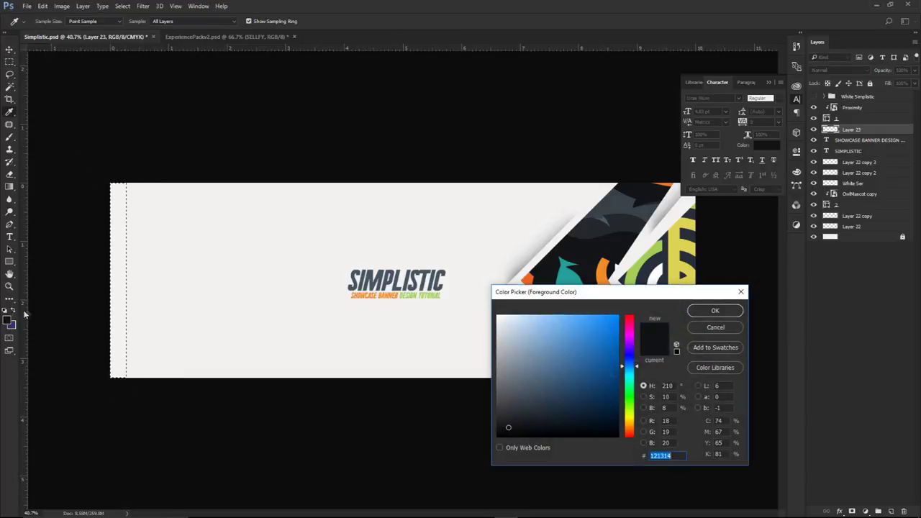
drag(573, 296, 306, 316)
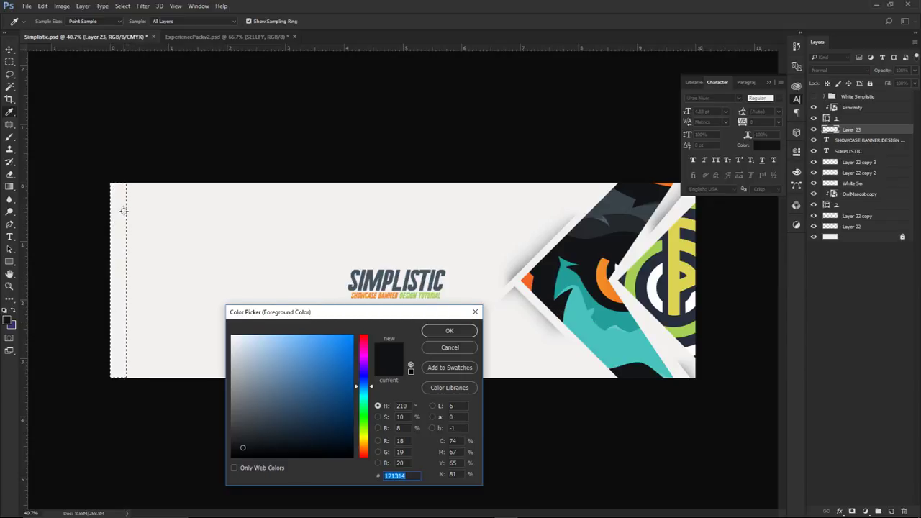
click(568, 338)
click(449, 330)
key(m)
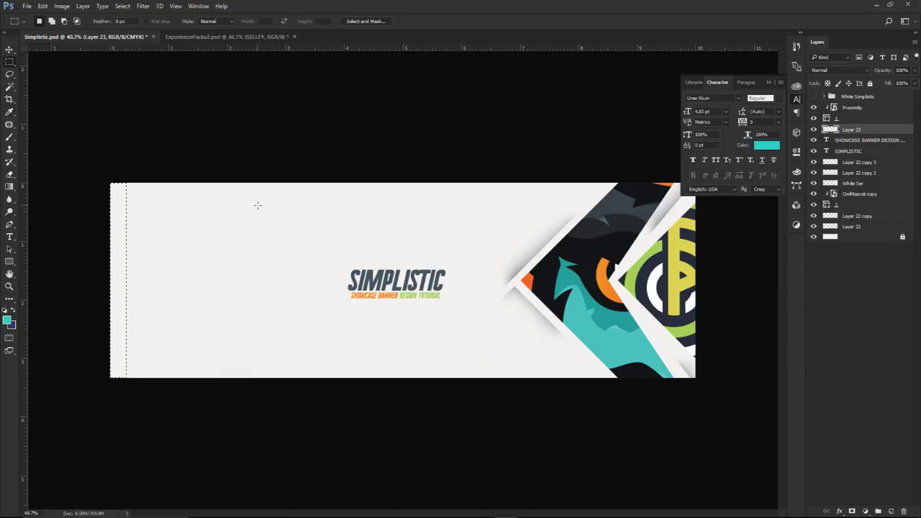
key(alt+BackSpace)
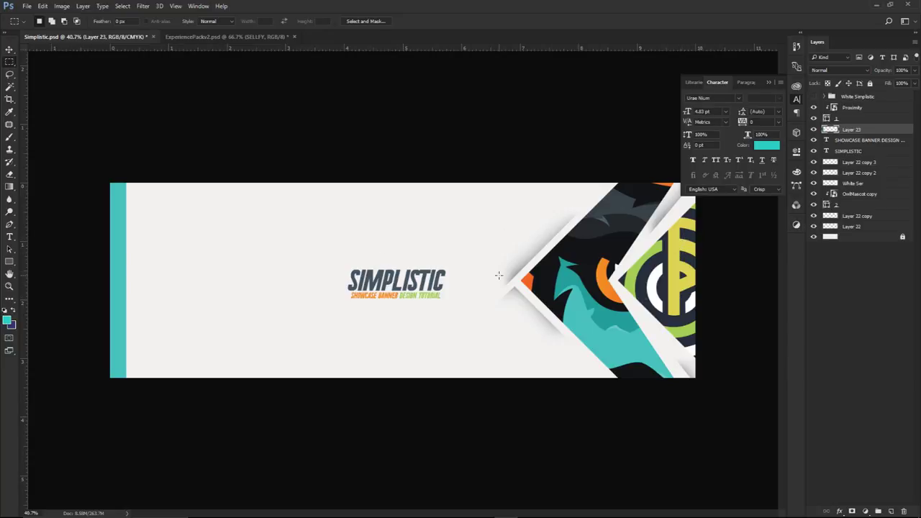
- Duplicate the teal strip layer and widen the original beneath it slightly toward the banner's centre
key(ctrl+j)
click(856, 140)
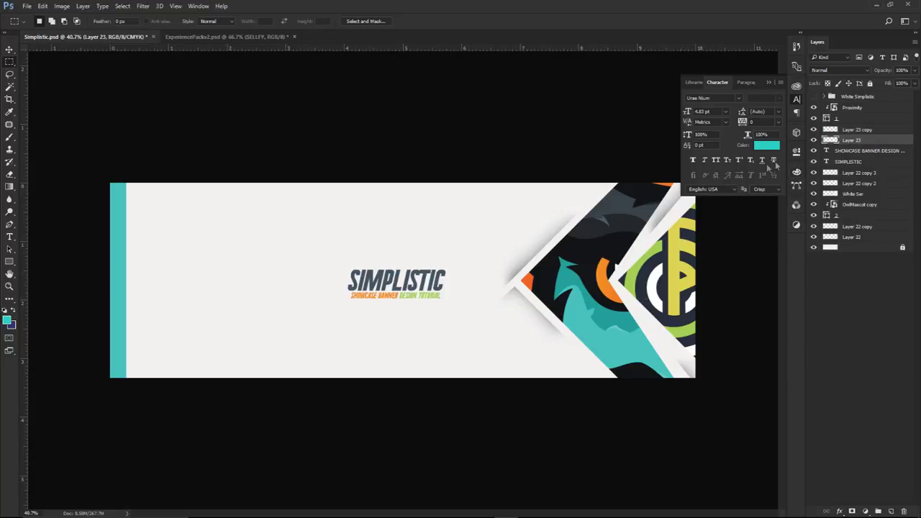
key(ctrl+t)
drag(127, 281, 132, 282)
key(Return)
- Turn the widened lower strip white using Hue/Saturation with Lightness at +100
key(ctrl+u)
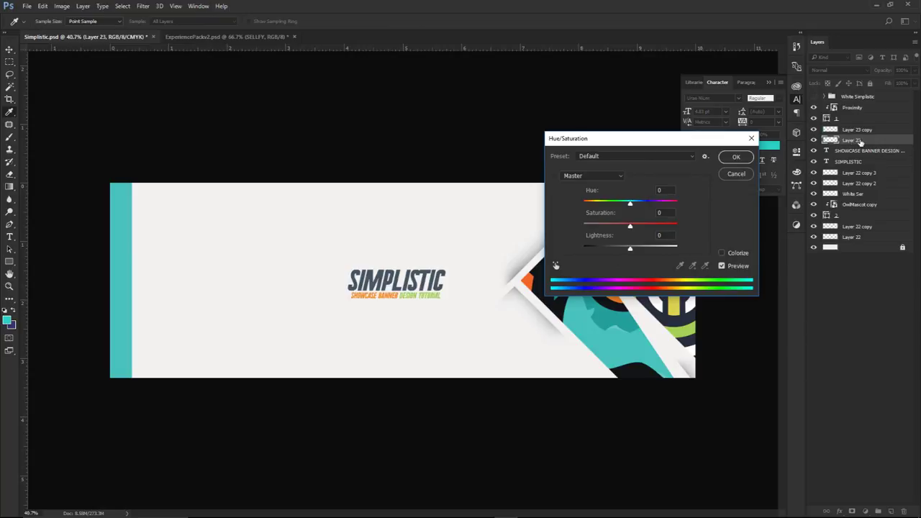
drag(651, 141, 617, 140)
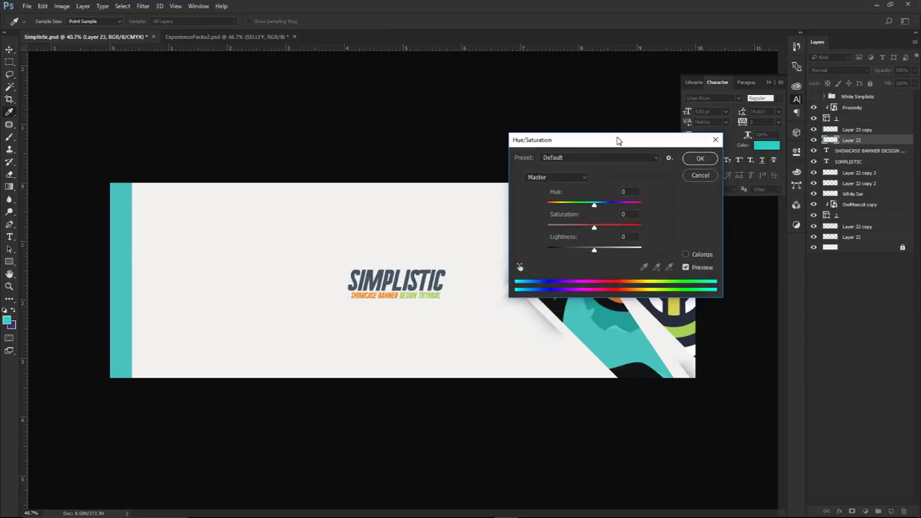
drag(595, 255, 642, 251)
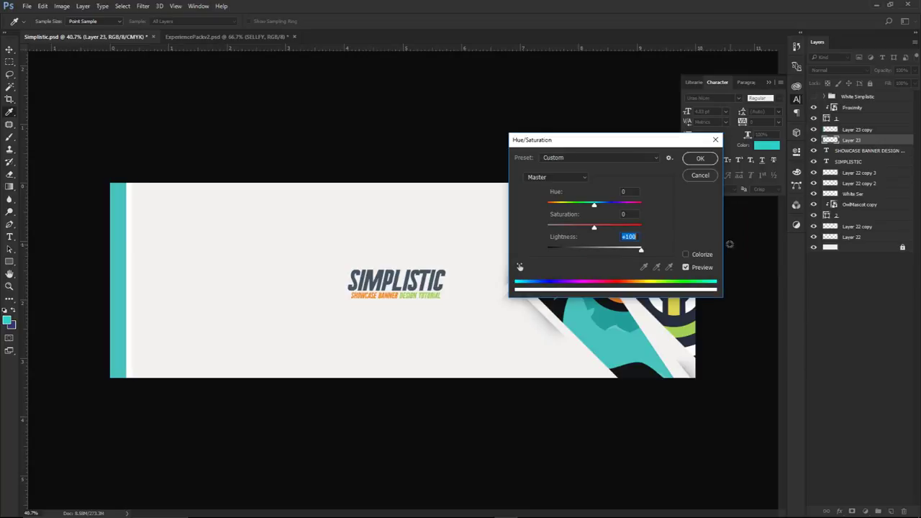
click(701, 159)
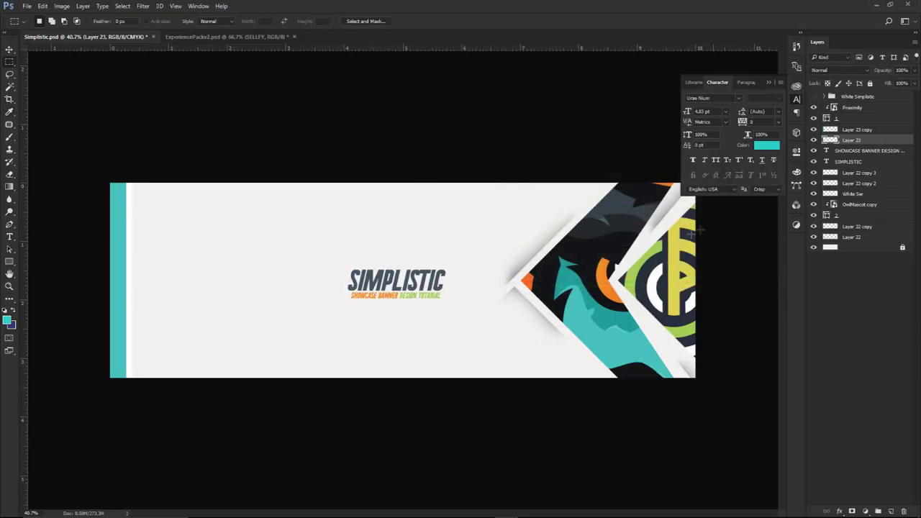
- Fade the white strip's upper and lower ends with a soft eraser and reduce the layer's opacity to 64%
key(e)
alt+right_click(269, 294)
alt+right_click(241, 287)
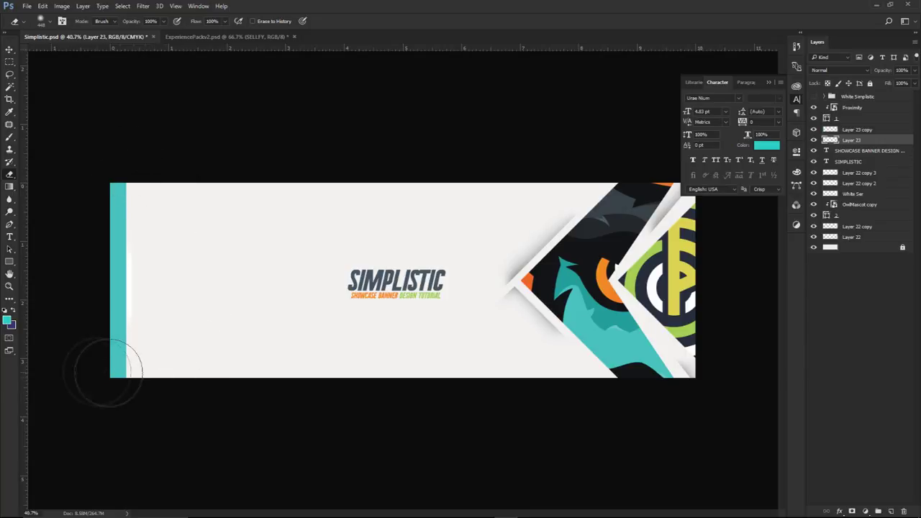
click(915, 70)
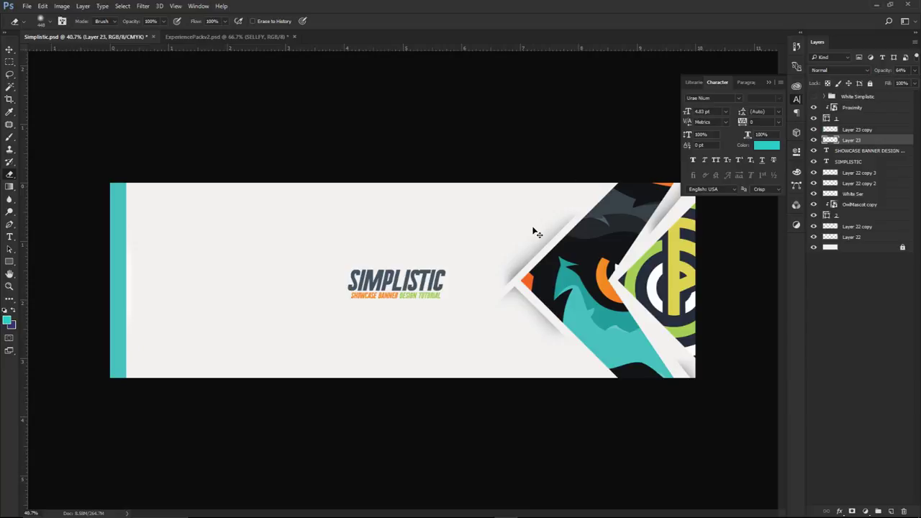
key(v)
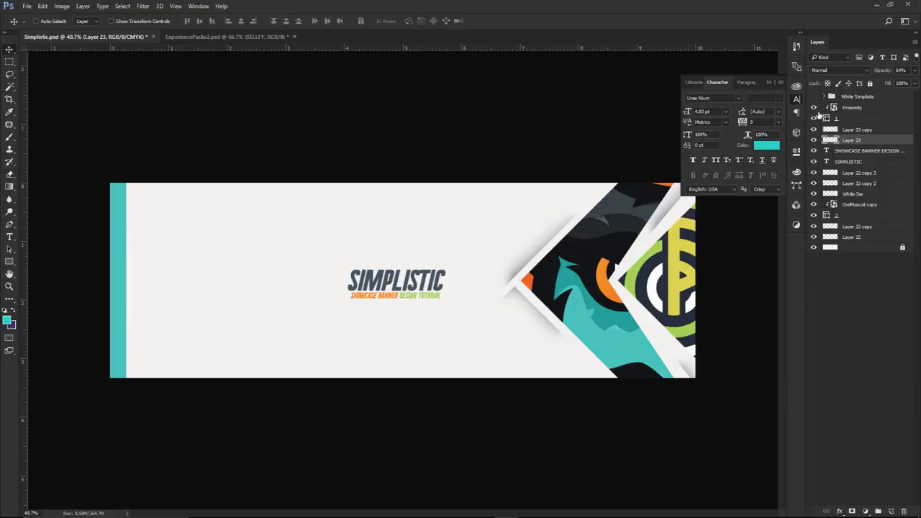
- Add a new layer directly above the background and set the foreground colour to light grey f2f2f2 for a soft brush
click(853, 130)
click(846, 247)
click(814, 247)
click(814, 247)
click(892, 511)
key(b)
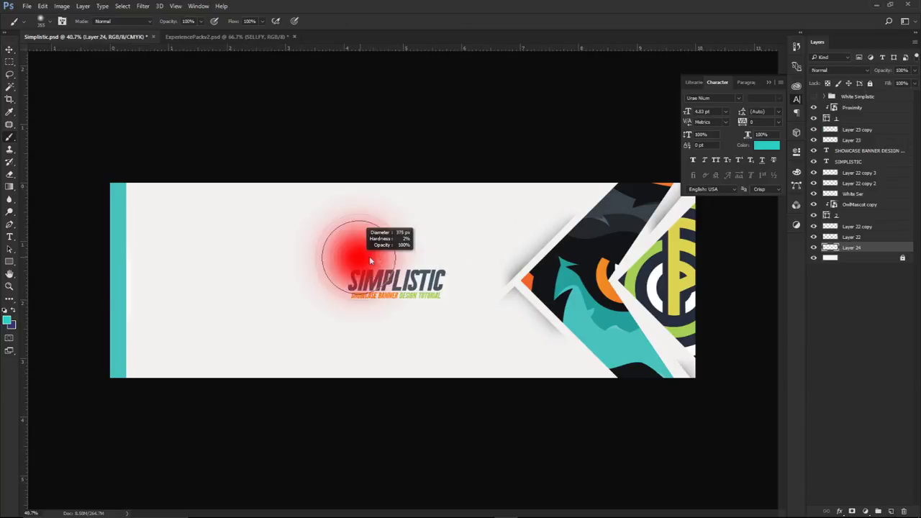
click(161, 272)
drag(292, 313, 474, 218)
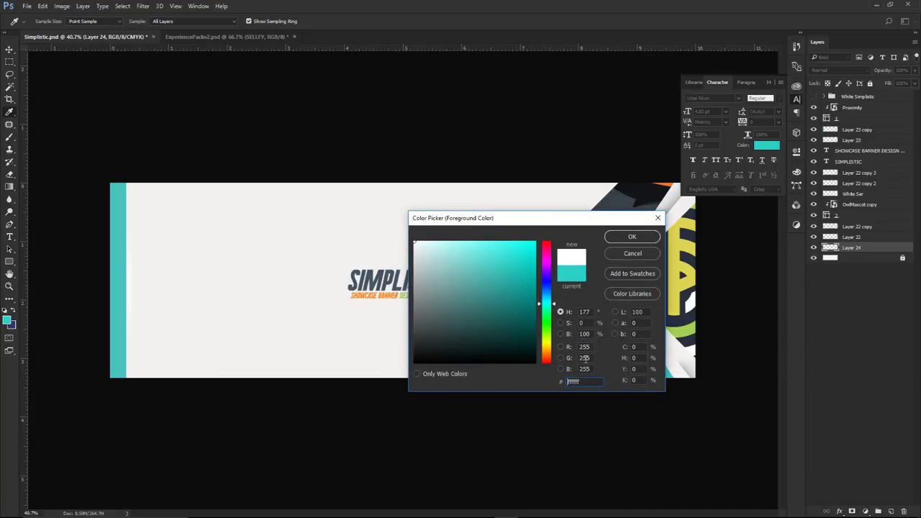
click(354, 232)
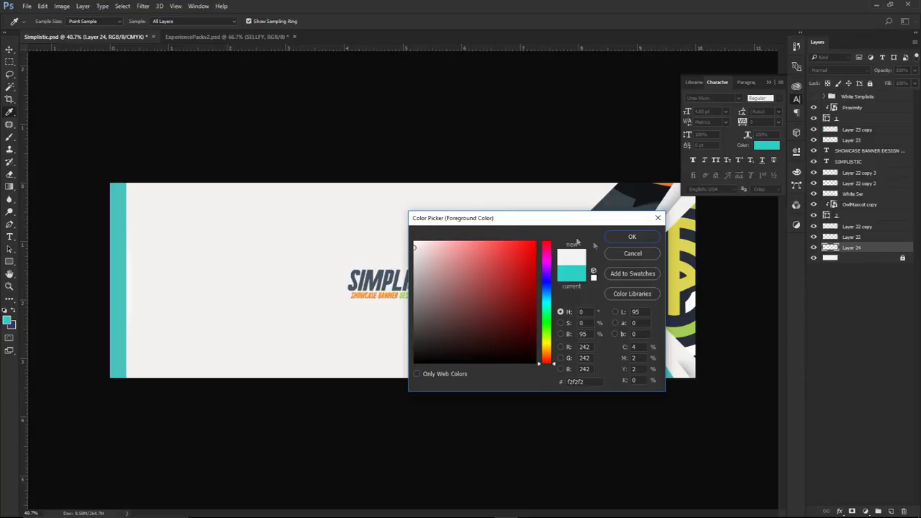
click(632, 237)
- Move Layer 24 above the Proximity artwork layer and paint soft light-grey glows along the banner's edges with a large brush
key(b)
mouse_move(407, 255)
mouse_down()
mouse_move(457, 240)
mouse_move(413, 247)
mouse_up()
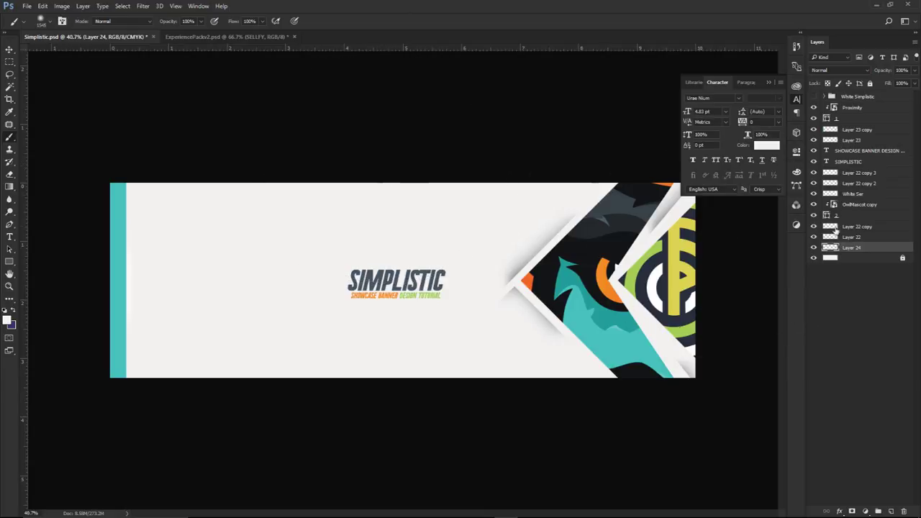
drag(849, 249, 849, 102)
key(bracketleft)
key(bracketleft)
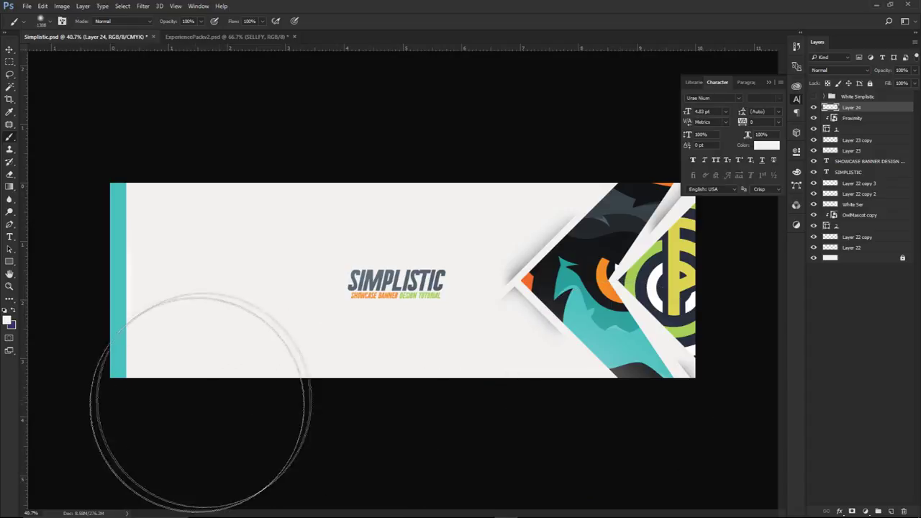
mouse_move(237, 309)
mouse_down()
mouse_move(259, 306)
mouse_move(236, 277)
mouse_up()
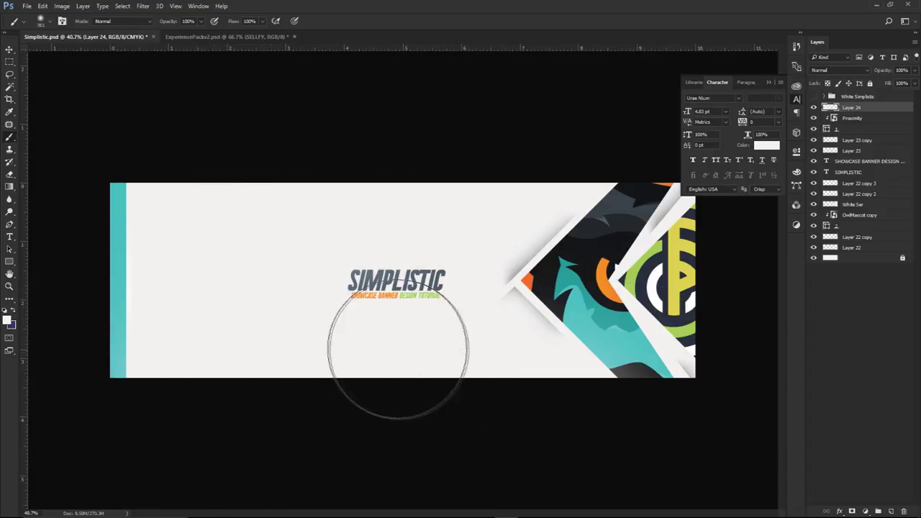
drag(426, 339, 487, 286)
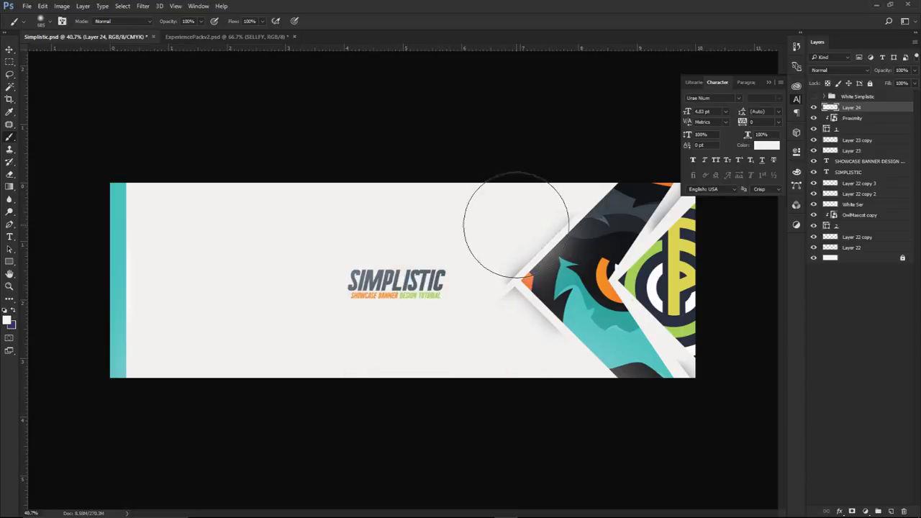
- Erase the excess glow over the owl artwork's diamond on Layer 24 with a large soft eraser
key(e)
drag(545, 262, 576, 263)
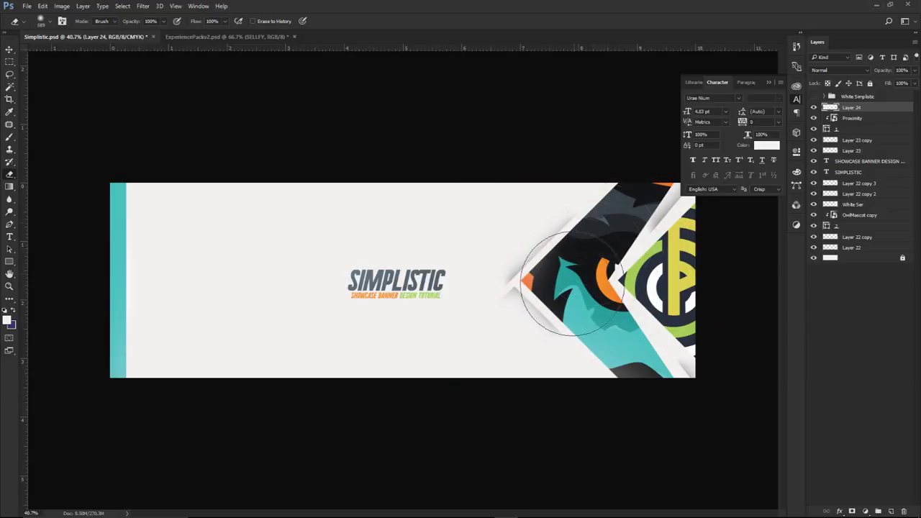
scroll(483, 353, down, 1)
scroll(453, 330, up, 2)
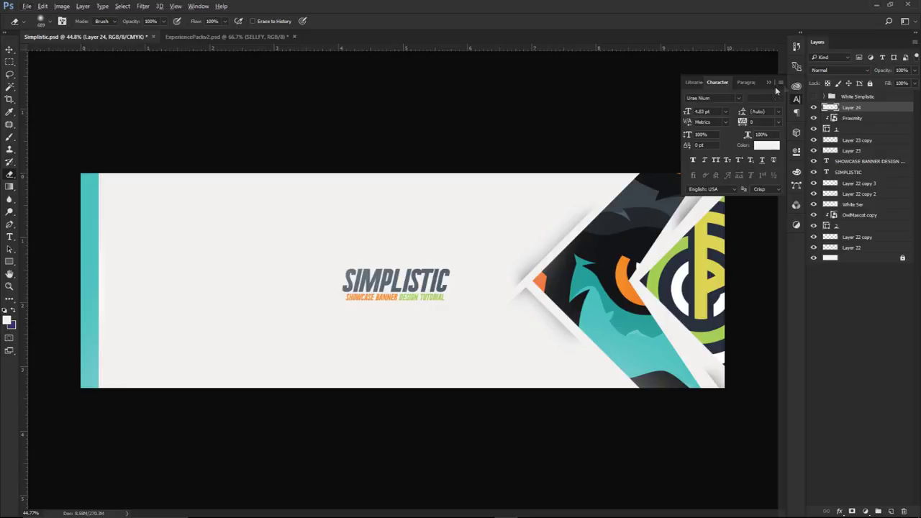
- Hide the character settings and compare the banner with Layer 24's glow switched off and on
click(797, 99)
click(814, 107)
click(814, 107)
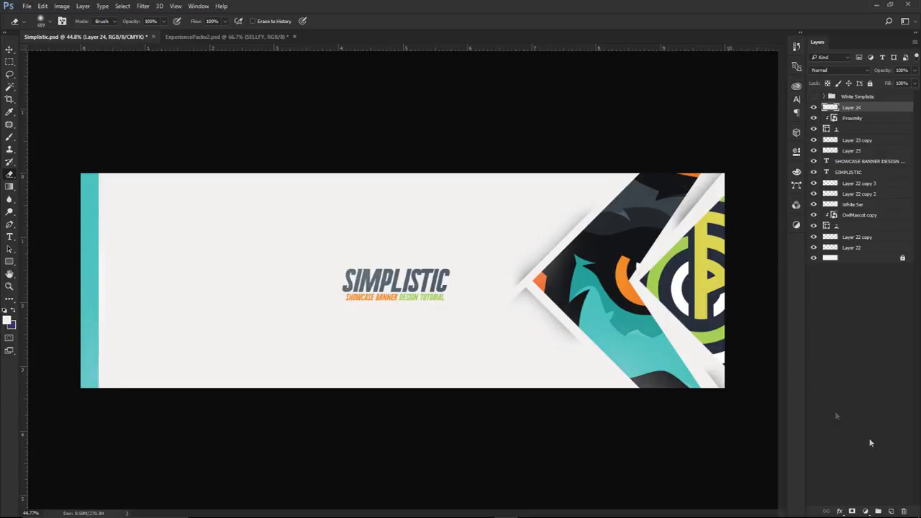
key(b)
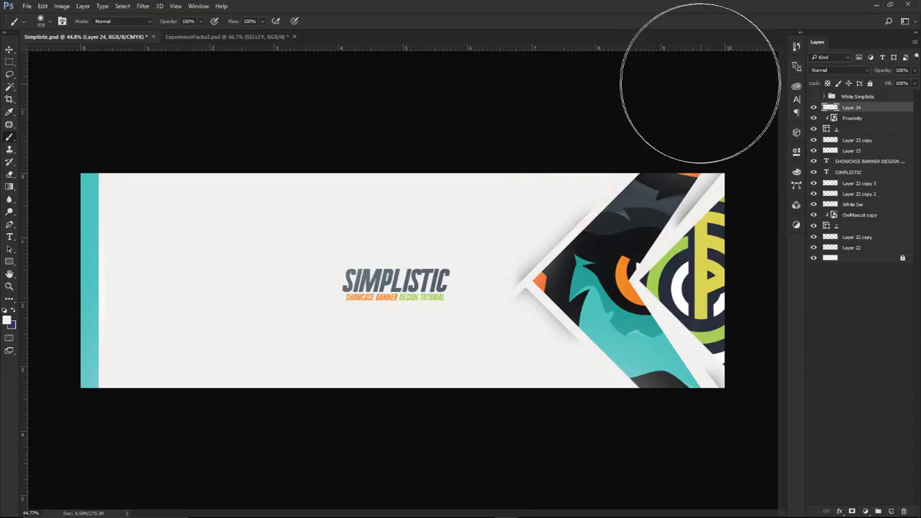
alt+scroll(485, 308, up, 1)
alt+scroll(485, 308, down, 1)
- Duplicate all layers from Layer 24 down to Layer 22 and merge the copies into one layer
key(v)
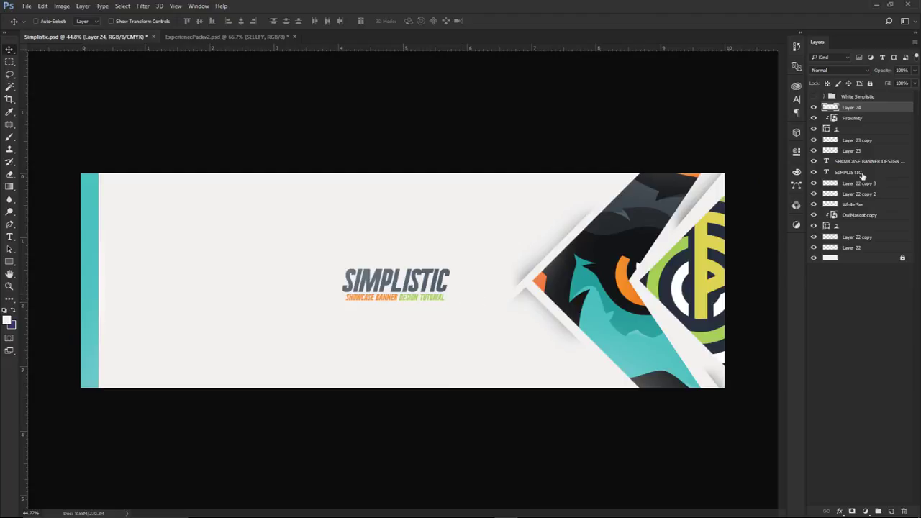
shift+click(860, 252)
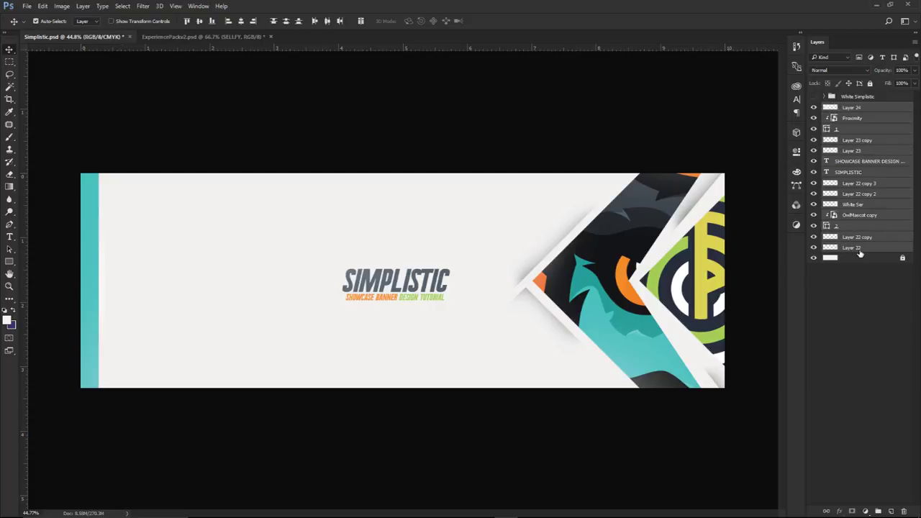
key(ctrl+j)
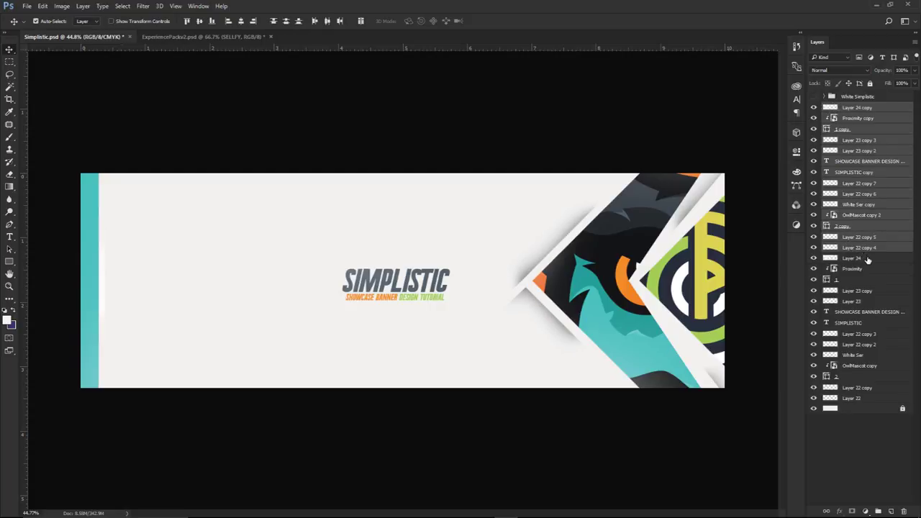
key(ctrl+e)
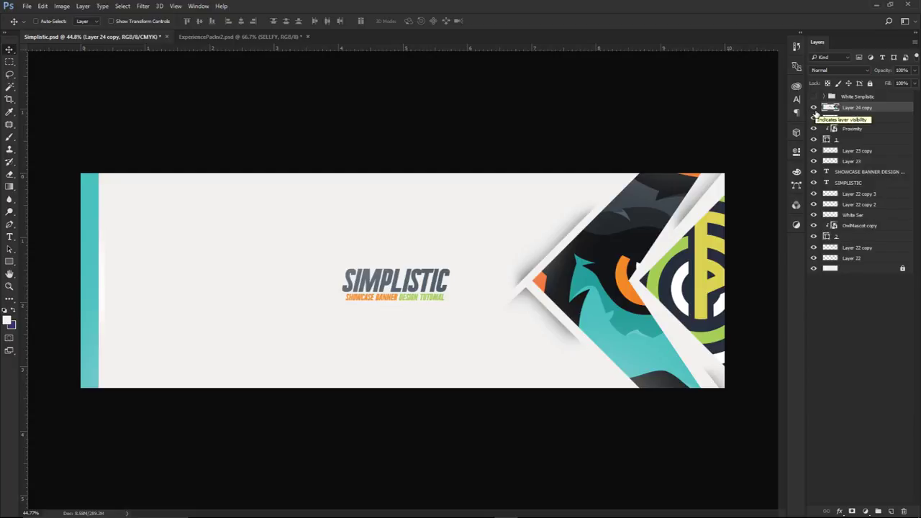
- Merge duplicates of all layers from Layer 24 through the locked background into one layer and delete the earlier merged copy
click(851, 119)
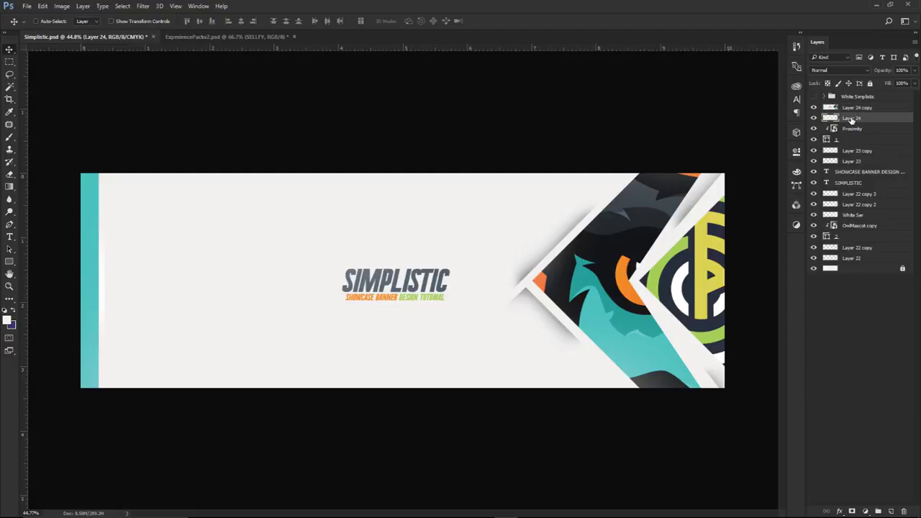
shift+click(853, 264)
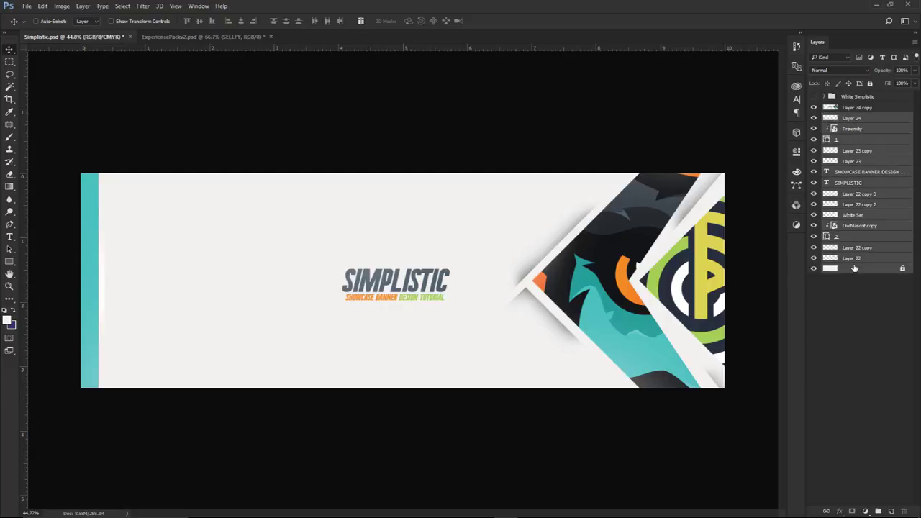
key(ctrl+j)
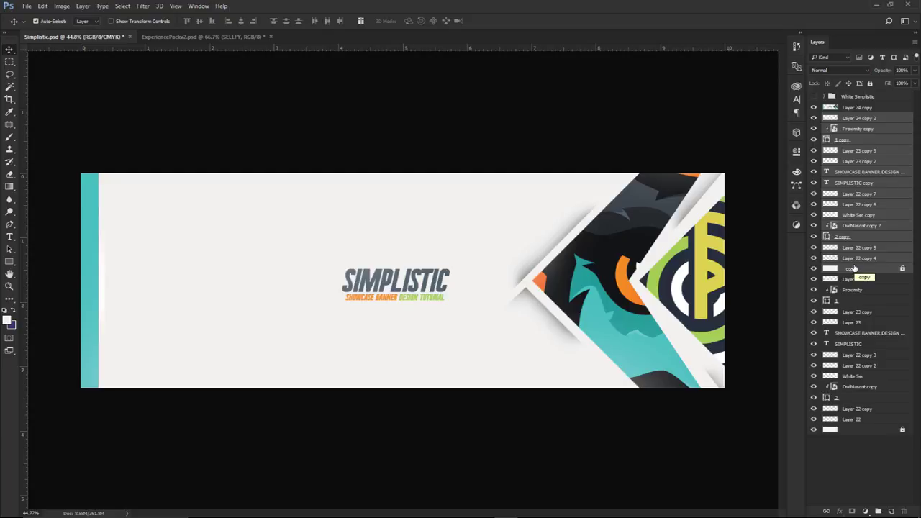
key(ctrl+e)
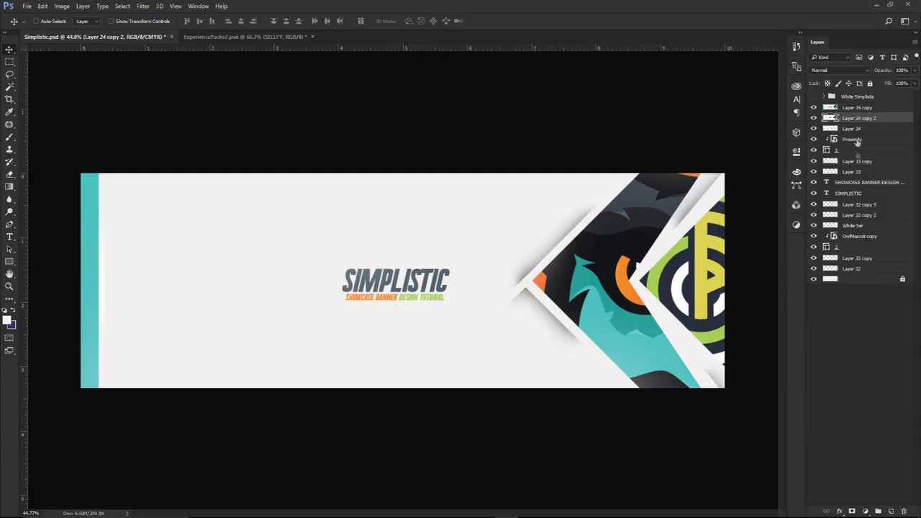
click(847, 107)
key(Delete)
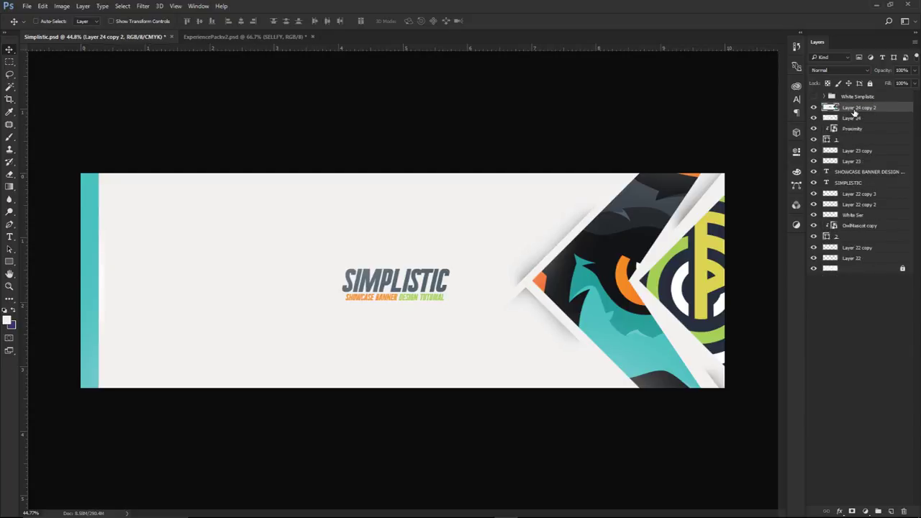
- Start Liquify on the merged copy with a brush size of 900 and a pressure of 55
click(143, 5)
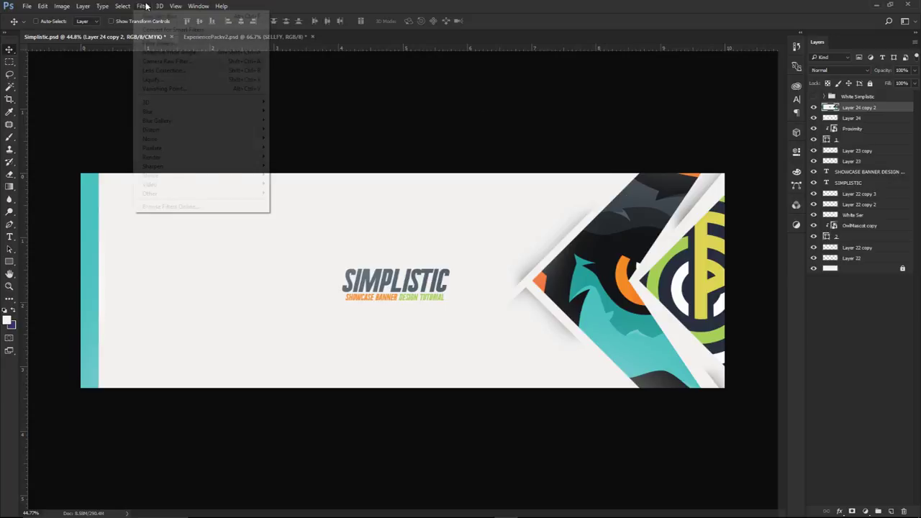
click(154, 80)
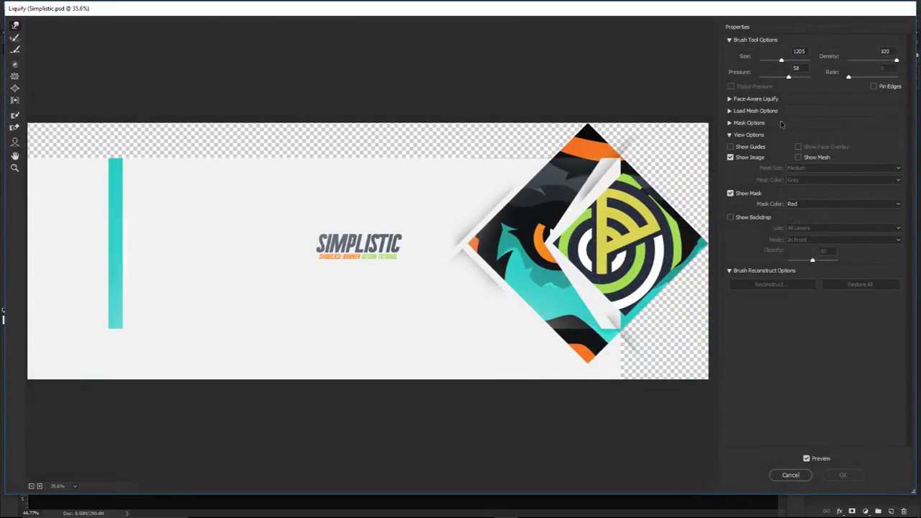
click(803, 52)
text(900)
text(55)
- Smear the diamond artwork across the whole banner with long forward-warp strokes into flowing wavy bands and apply the distortion
mouse_move(637, 281)
mouse_down()
mouse_move(247, 231)
mouse_move(107, 274)
mouse_up()
mouse_move(633, 244)
mouse_down()
mouse_move(215, 245)
mouse_move(101, 277)
mouse_up()
mouse_move(618, 273)
mouse_down()
mouse_move(335, 288)
mouse_move(79, 281)
mouse_up()
drag(468, 360, 72, 288)
drag(533, 159, 62, 226)
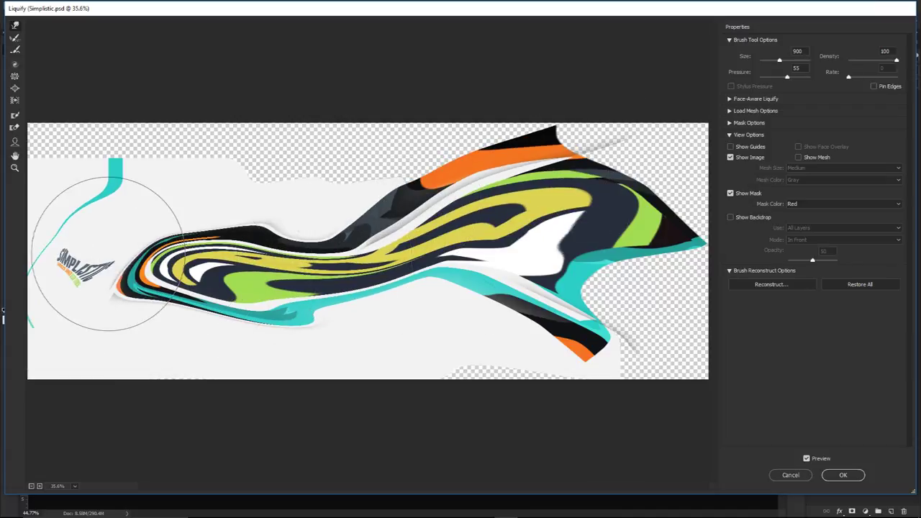
drag(432, 288, 144, 360)
mouse_move(374, 309)
mouse_down()
mouse_move(72, 364)
mouse_move(205, 166)
mouse_move(329, 154)
mouse_move(308, 154)
mouse_move(185, 213)
mouse_move(123, 149)
mouse_move(329, 327)
mouse_move(261, 197)
mouse_move(349, 175)
mouse_move(237, 103)
mouse_move(288, 226)
mouse_move(278, 317)
mouse_move(309, 317)
mouse_move(339, 127)
mouse_move(439, 255)
mouse_move(482, 345)
mouse_move(244, 144)
mouse_move(432, 303)
mouse_move(599, 273)
mouse_move(424, 275)
mouse_up()
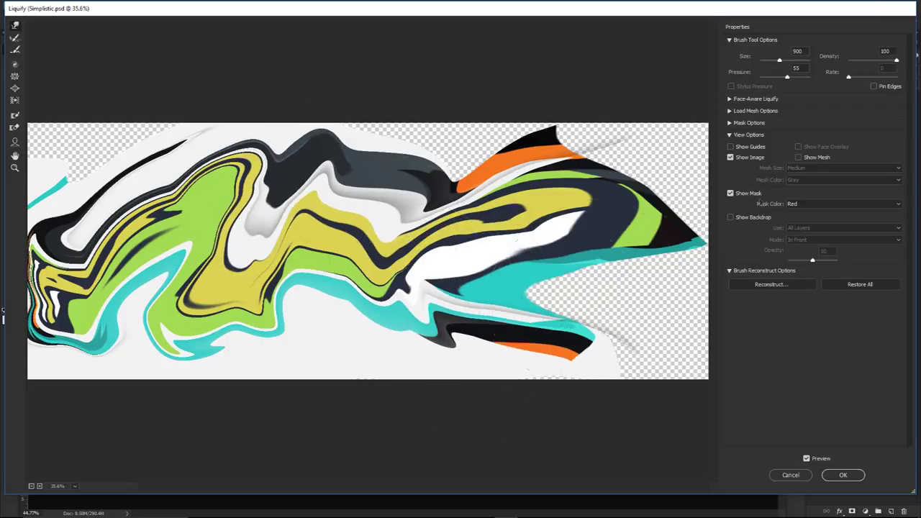
click(846, 474)
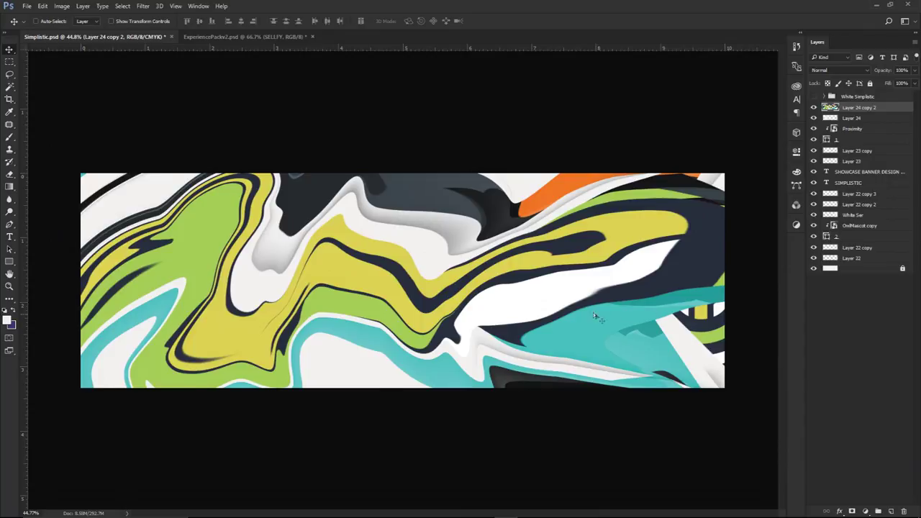
- Shift the liquified layer toward the banner's upper left and rotate it about 23 degrees counterclockwise
drag(593, 312, 338, 216)
key(ctrl+t)
drag(596, 455, 383, 241)
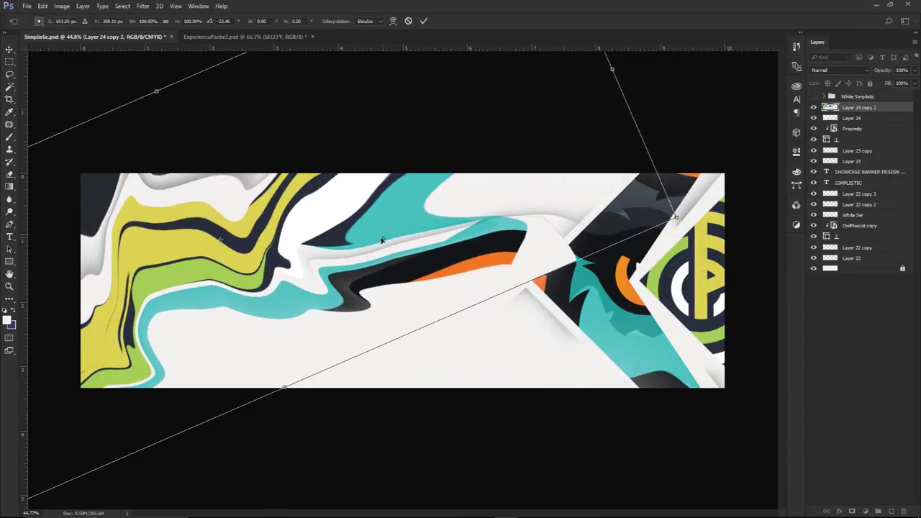
key(Return)
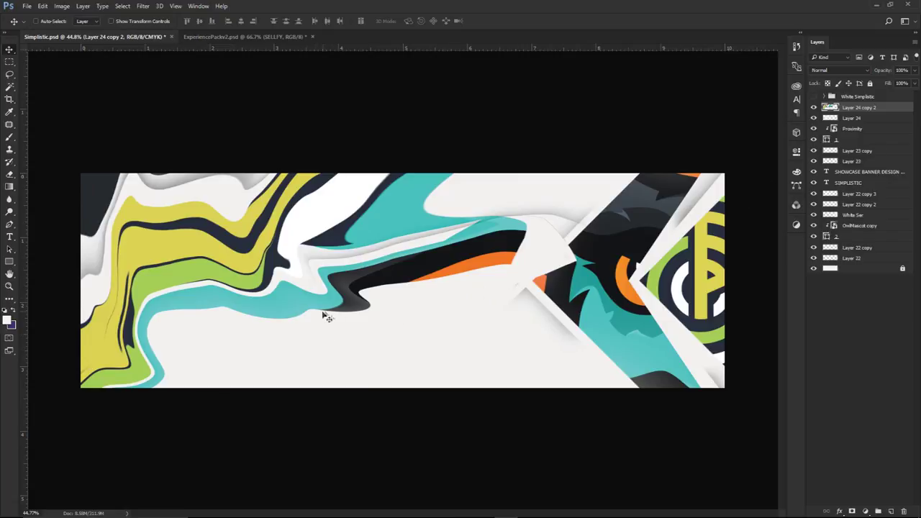
- Remove the connected plain off-white area below the wavy bands from the liquified layer using the Magic Wand
key(w)
click(223, 331)
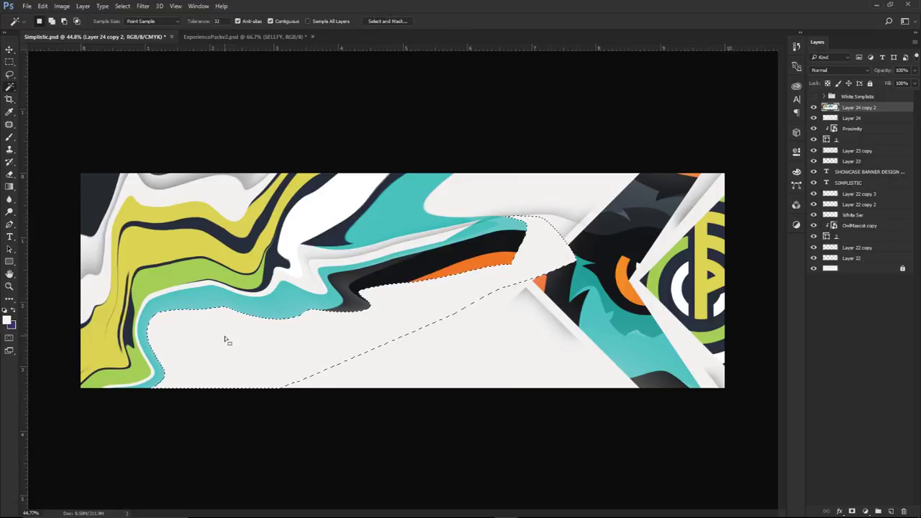
right_click(10, 88)
click(22, 87)
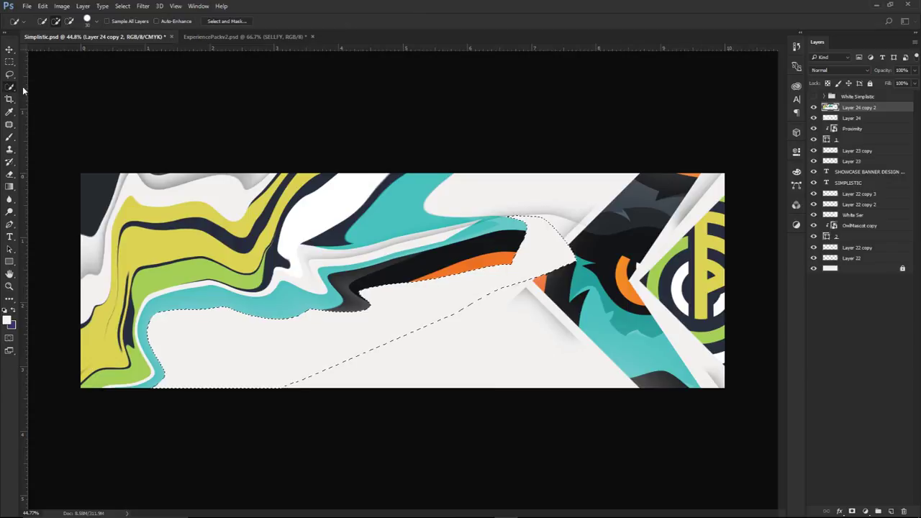
right_click(8, 87)
click(43, 92)
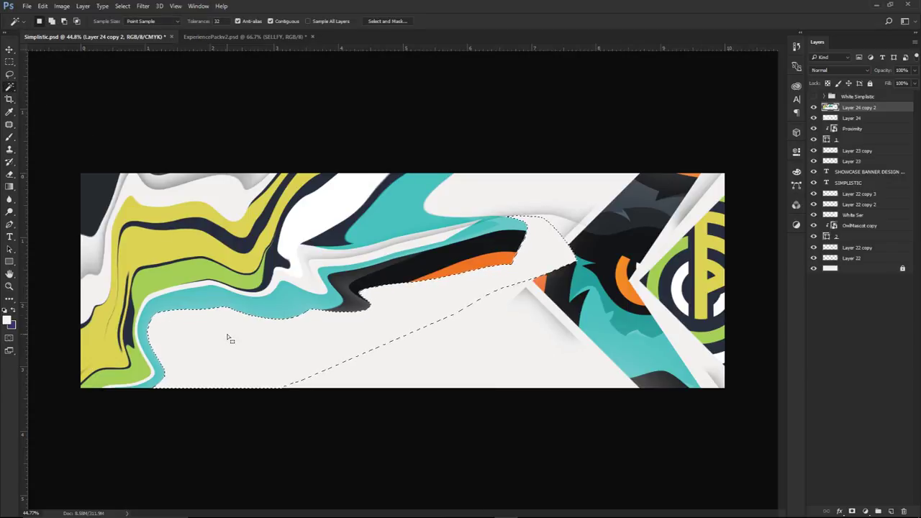
key(Delete)
key(ctrl+d)
key(v)
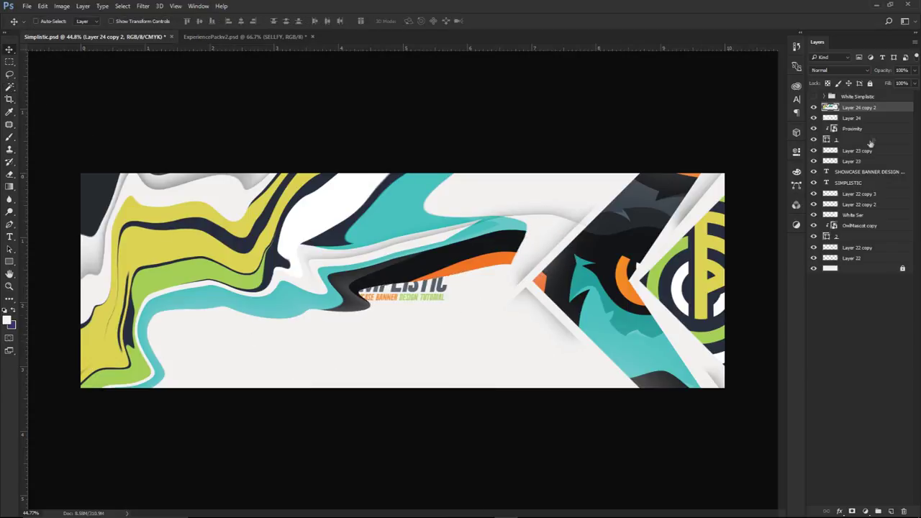
- Duplicate the liquified layer, turn the copy roughly upside down and position it over the uncovered part of the banner
drag(282, 249, 536, 339)
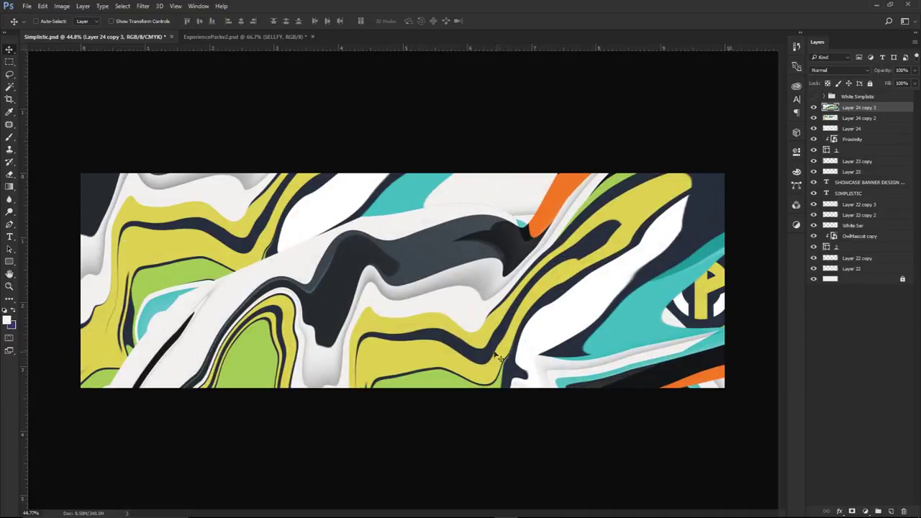
key(ctrl+t)
drag(389, 59, 453, 403)
drag(446, 360, 443, 319)
key(Return)
- Clear the plain area from the rotated copy and merge it with the first liquified layer
key(w)
key(Delete)
key(ctrl+d)
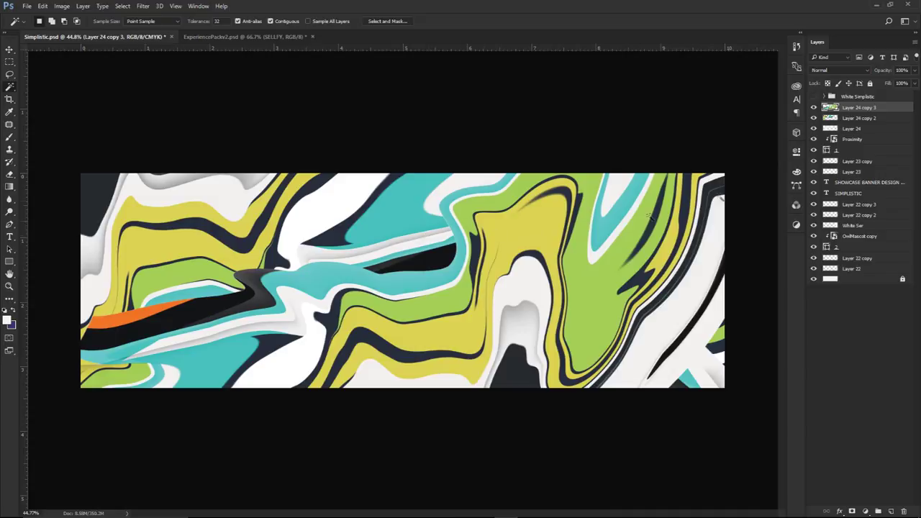
key(ctrl+e)
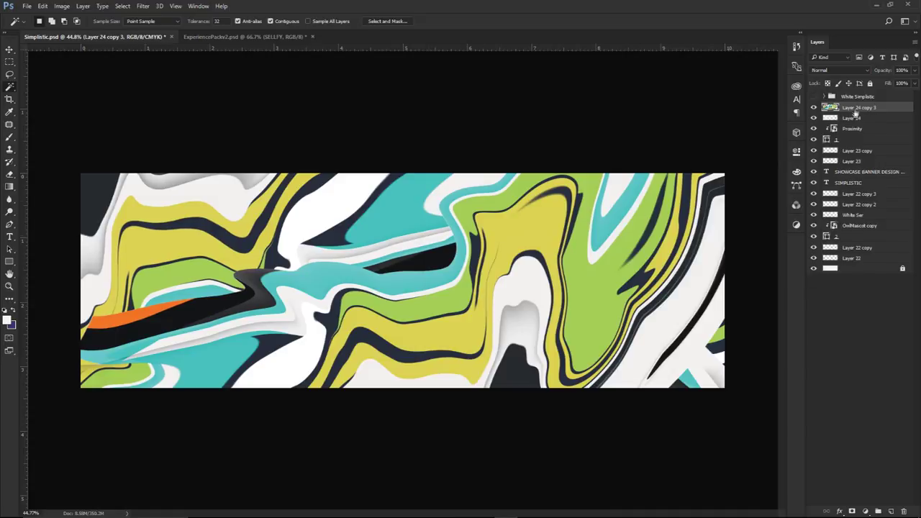
- Move the merged liquified layer directly above the locked background and set it to Luminosity blending at 5% opacity
drag(854, 107, 852, 263)
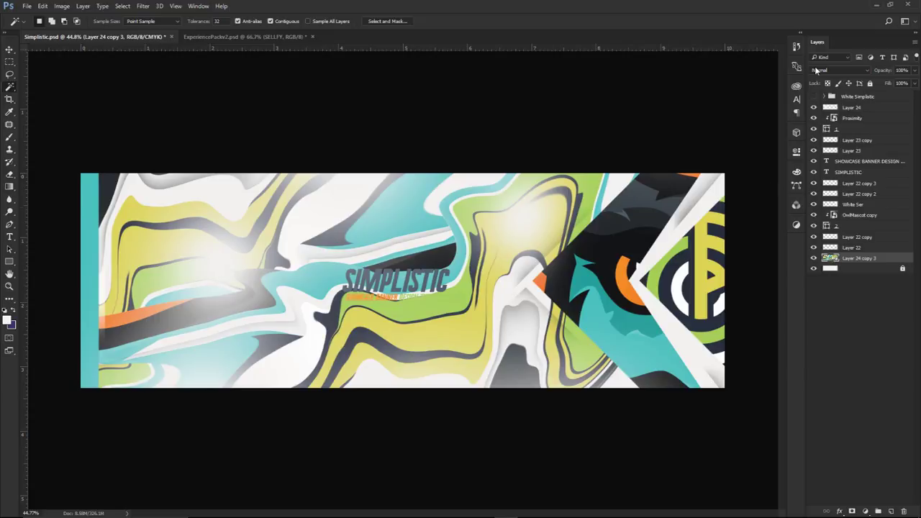
click(825, 71)
click(828, 253)
click(915, 71)
drag(912, 84, 872, 84)
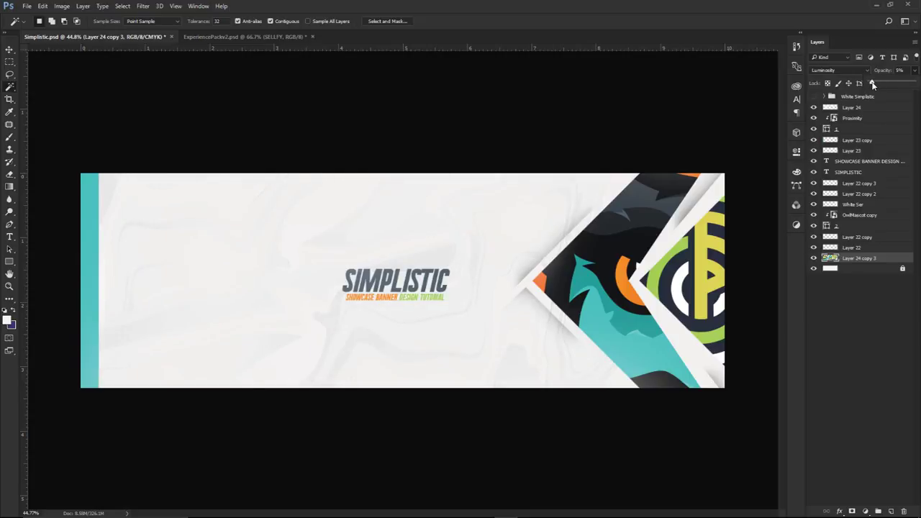
- Fade parts of the faint liquified background texture with a large soft eraser, varying the brush size
click(846, 261)
key(e)
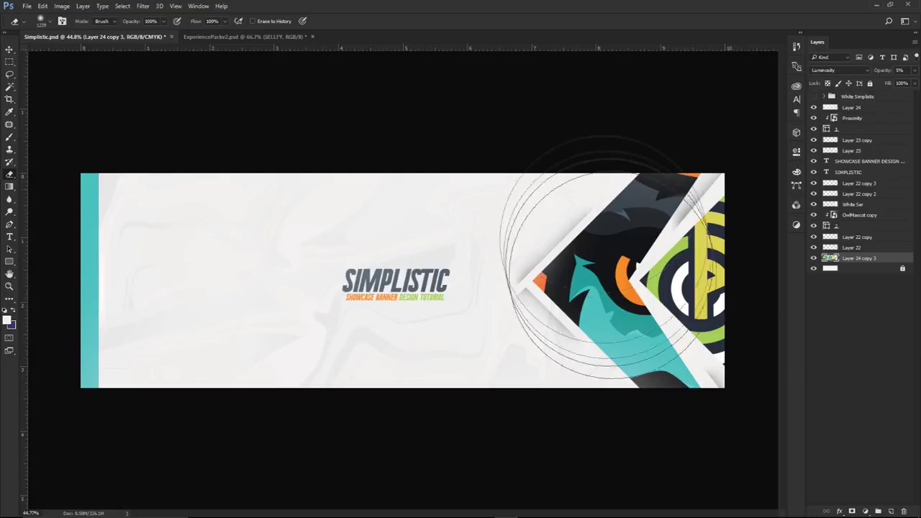
key(bracketright)
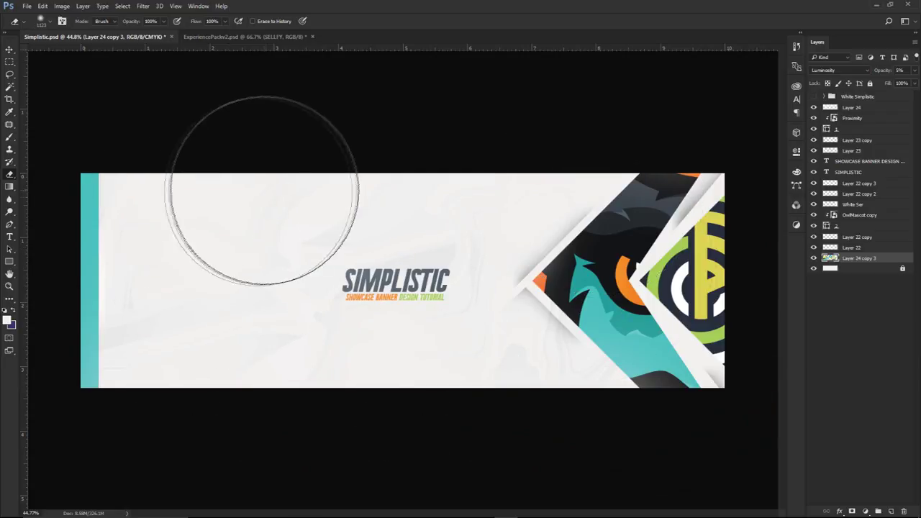
key(bracketleft)
key(bracketleft)
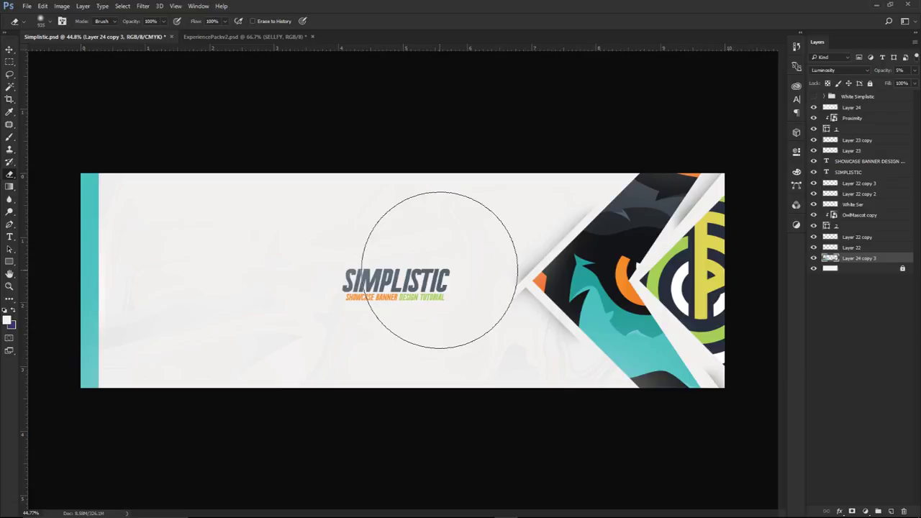
key(bracketleft)
key(bracketleft)
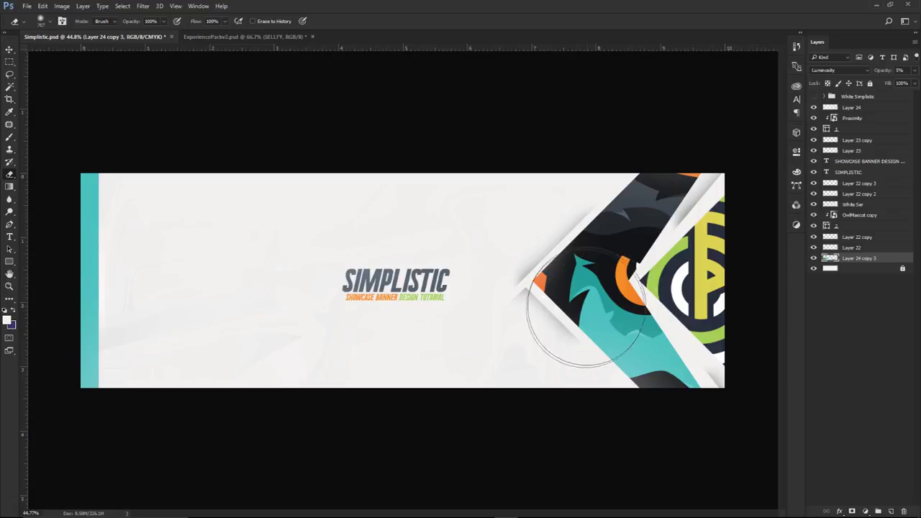
- Draw a 120 by 120 px square shape above Layer 24, between the side strip and the SIMPLISTIC title
drag(10, 261, 43, 260)
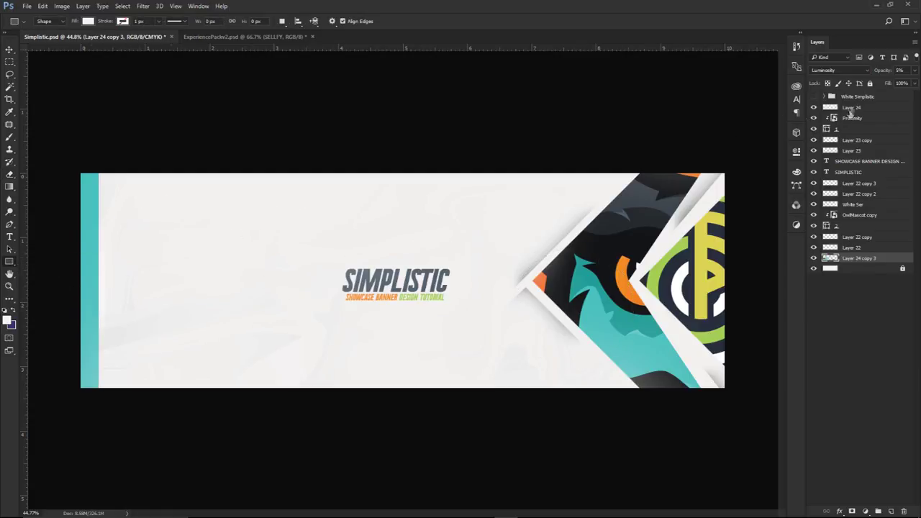
click(851, 108)
click(891, 511)
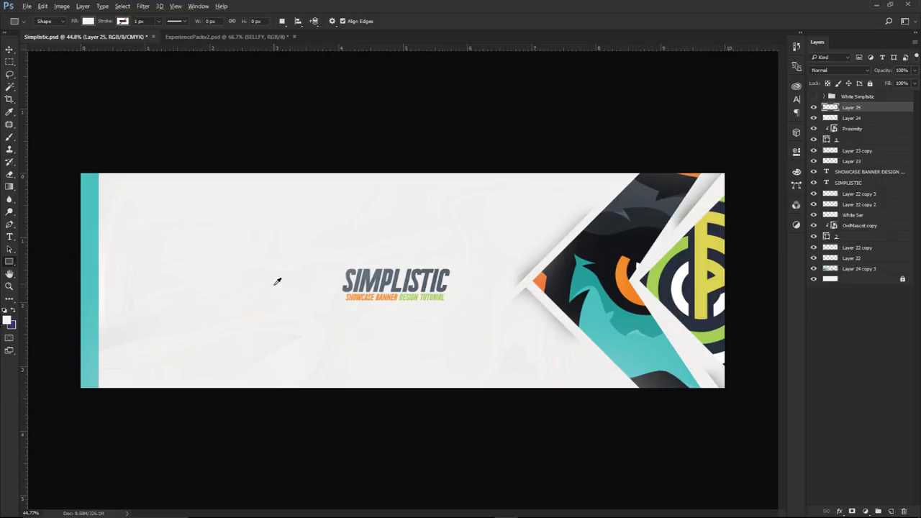
drag(270, 286, 285, 300)
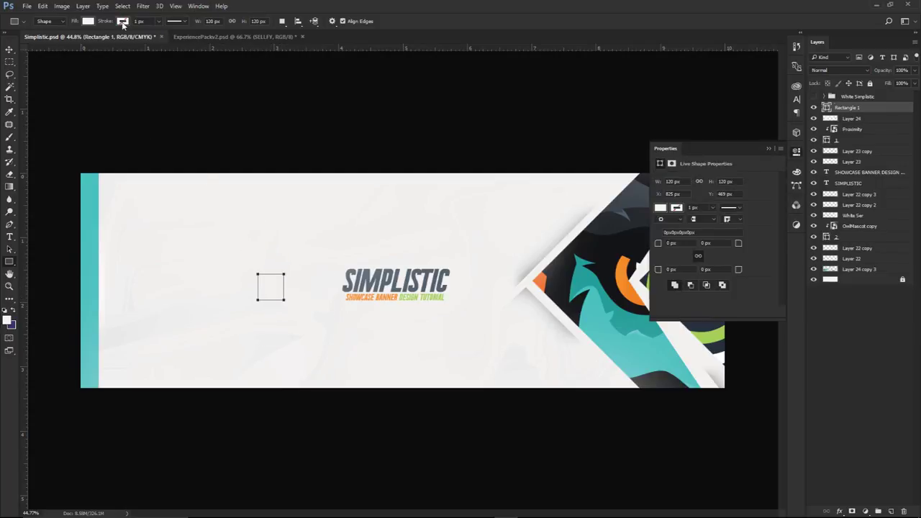
- Give the square no fill and a light blue stroke about 5 px wide
click(88, 21)
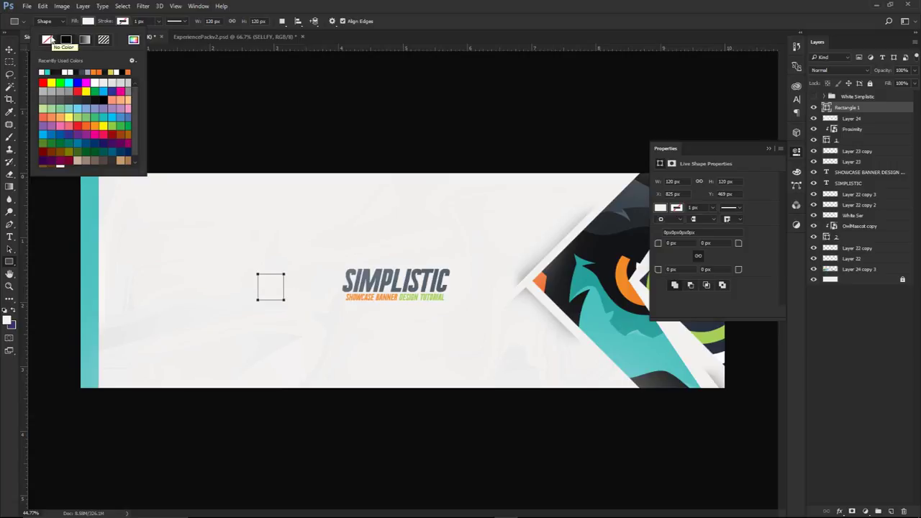
click(47, 40)
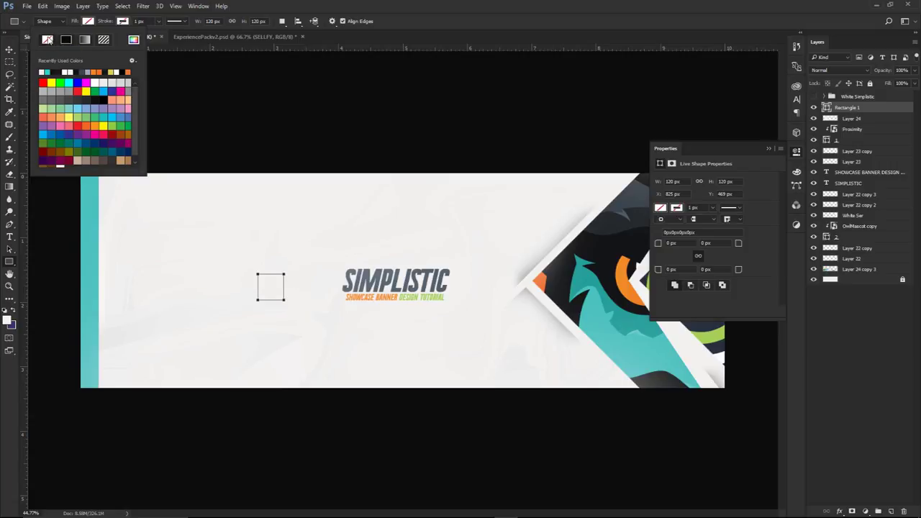
click(122, 21)
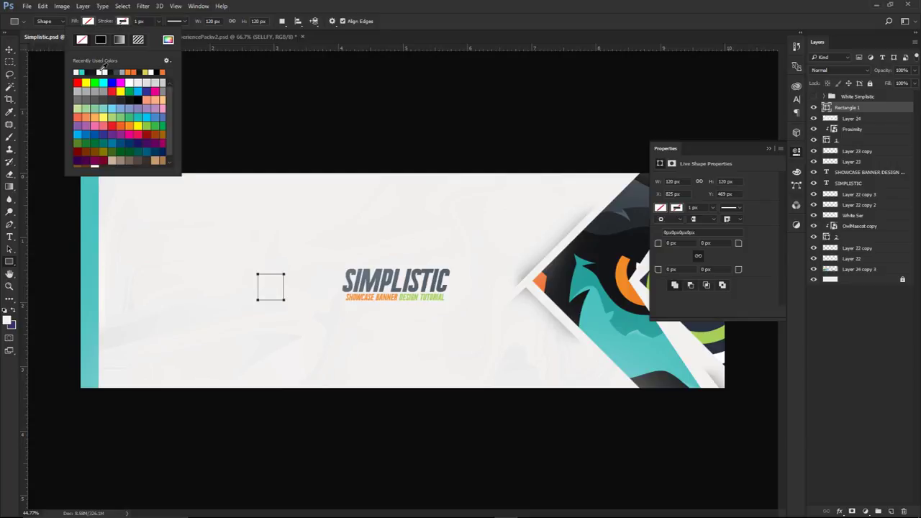
click(138, 90)
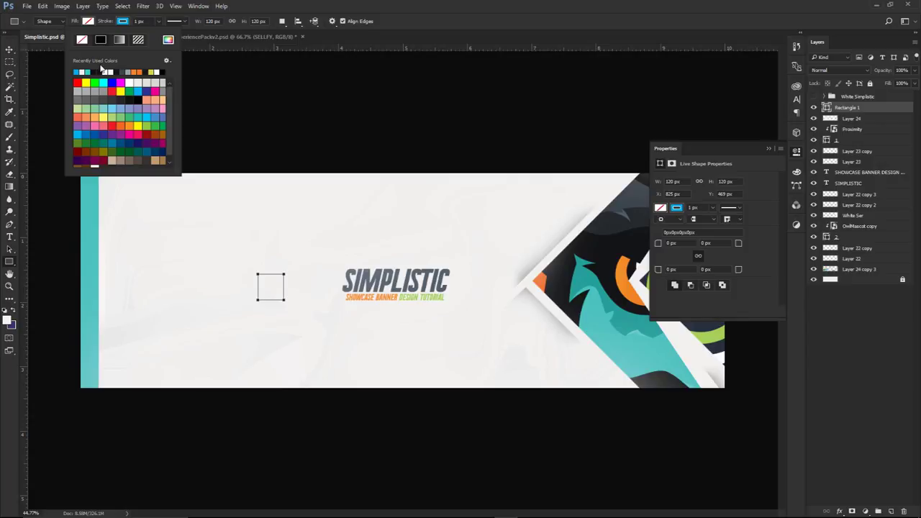
click(139, 21)
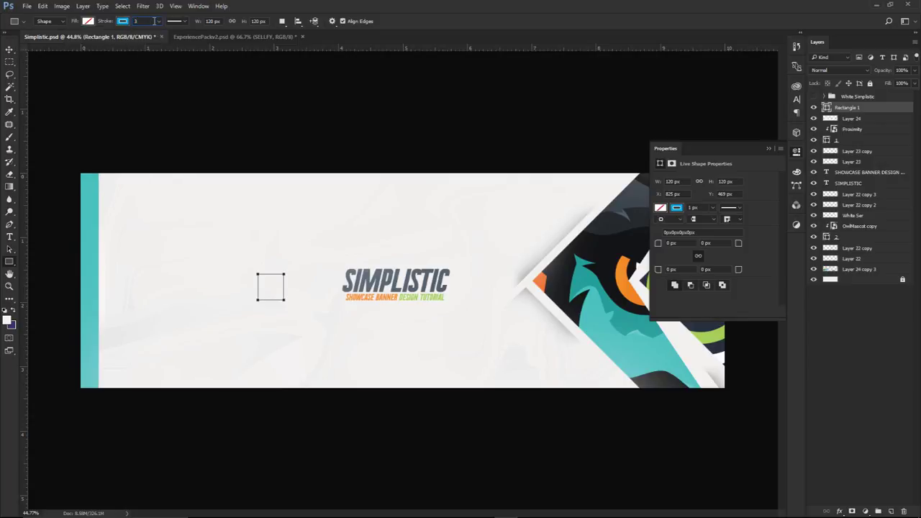
text(3)
click(159, 21)
mouse_move(152, 36)
mouse_down()
mouse_move(164, 36)
mouse_move(154, 32)
mouse_up()
text(5)
key(Return)
- Shift the outlined square toward the teal side strip and rotate it 45 degrees into a diamond
key(v)
drag(302, 250, 260, 254)
key(ctrl+t)
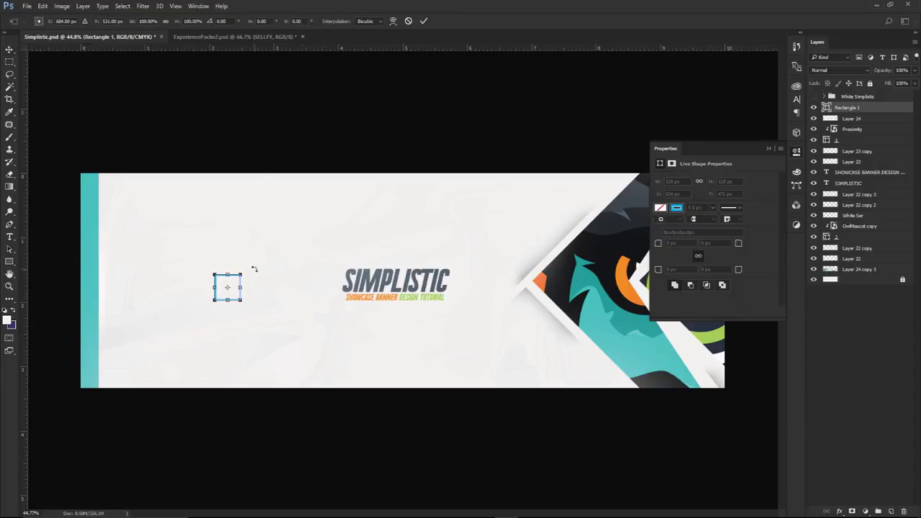
drag(252, 269, 247, 290)
key(Return)
- Place a copy of the outlined diamond diagonally up and to the right of the original with a narrow gap
key(Right)
key(Right)
key(Right)
key(Right)
key(Right)
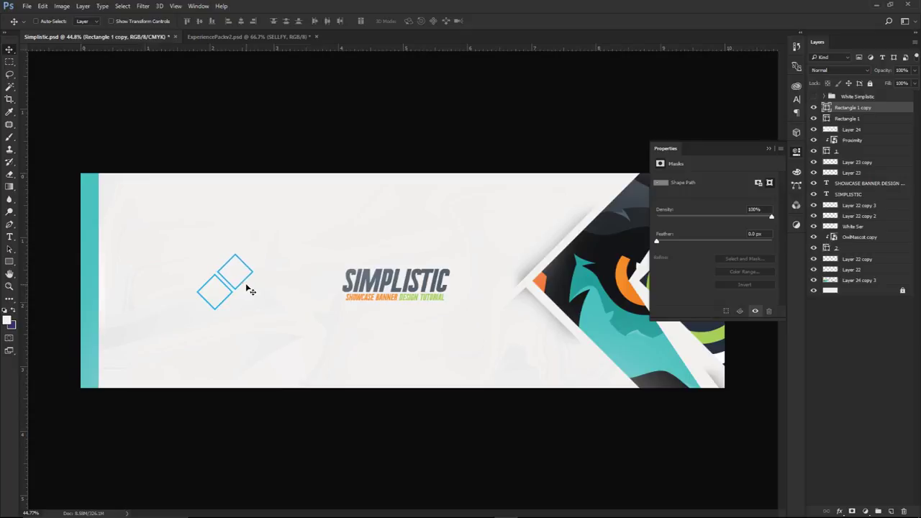
- Add a third diamond to the lower right of the upper one, nudging it to complete a symmetrical triangular group
drag(246, 278, 265, 286)
key(Left)
key(Left)
key(Up)
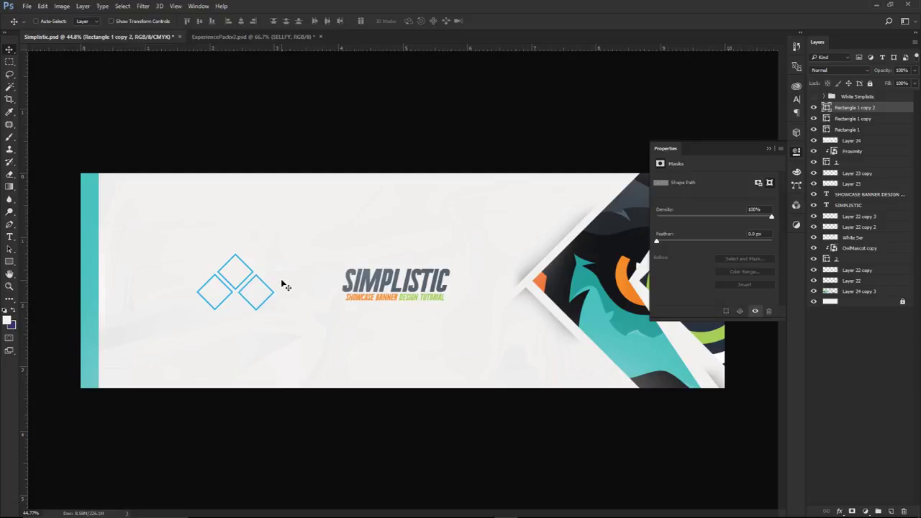
key(Left)
key(Up)
- Bring the SELLFY, INSTAGRAM and TWITTER icons from ExperiencePackv2.psd into Simplistic.psd
click(261, 37)
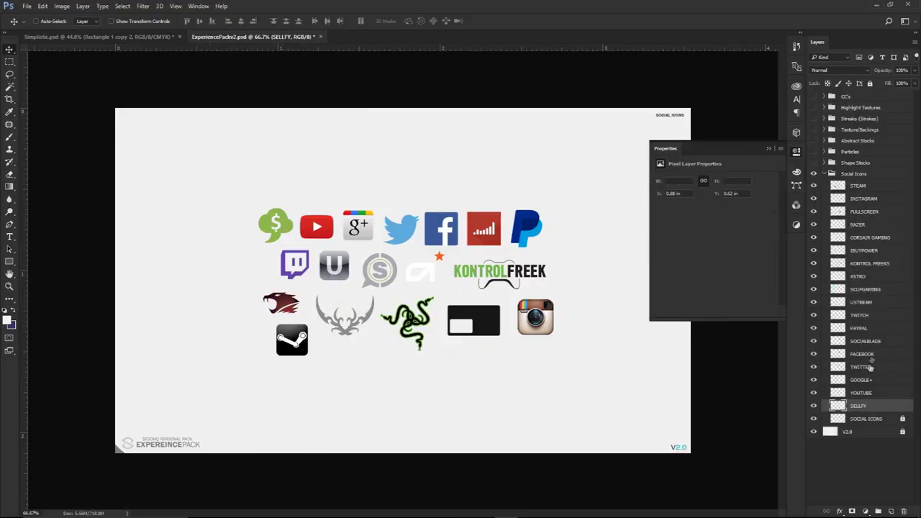
ctrl+click(867, 199)
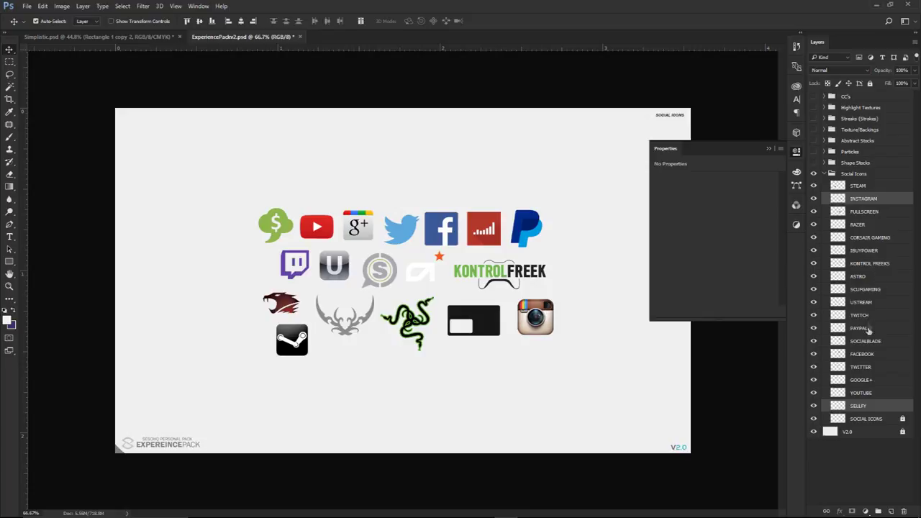
ctrl+click(861, 367)
drag(420, 252, 461, 286)
- Place the Twitter icon inside the lower-left diamond and scale it to fit
click(859, 121)
drag(437, 226, 221, 287)
key(ctrl+t)
key(Return)
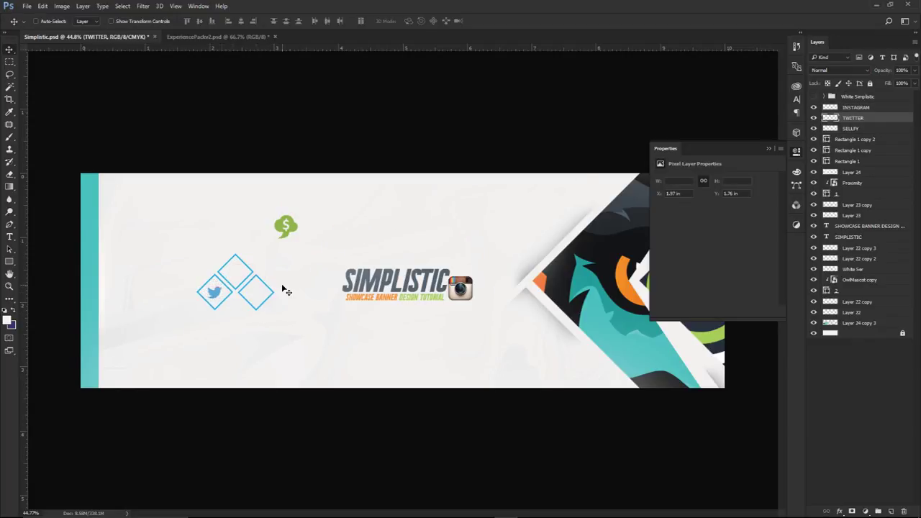
- Place the Sellfy icon inside the upper diamond and scale it to fit
click(854, 129)
drag(400, 207, 349, 254)
key(ctrl+t)
drag(247, 261, 247, 262)
key(Return)
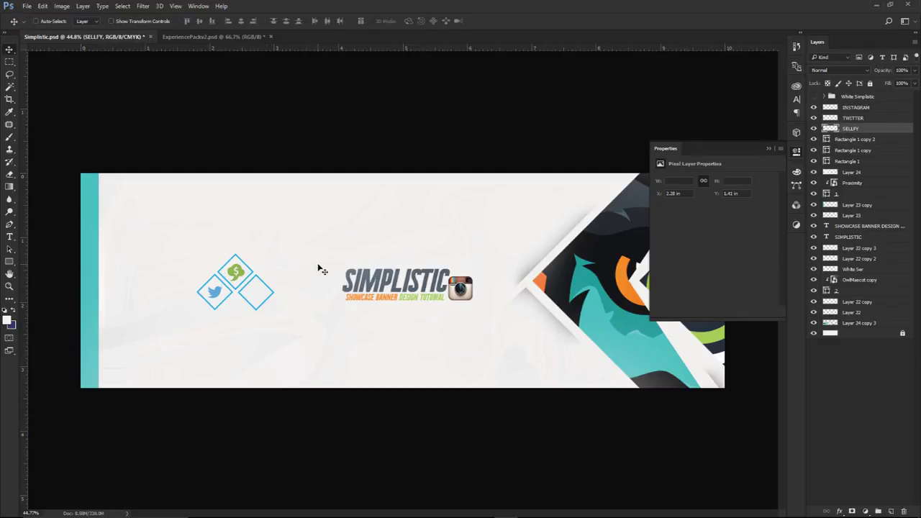
- Place the Instagram icon inside the lower-right diamond and scale it to fit
click(855, 107)
drag(487, 239, 277, 238)
key(ctrl+t)
drag(263, 277, 262, 294)
key(Return)
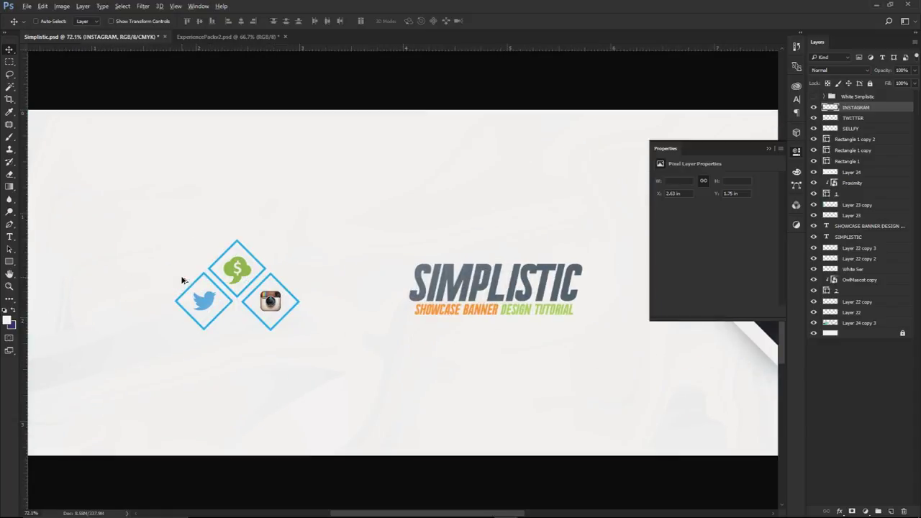
- Add a Color Overlay to the upper diamond outline using the green sampled from the Sellfy icon
scroll(183, 281, up, 2)
double_click(866, 152)
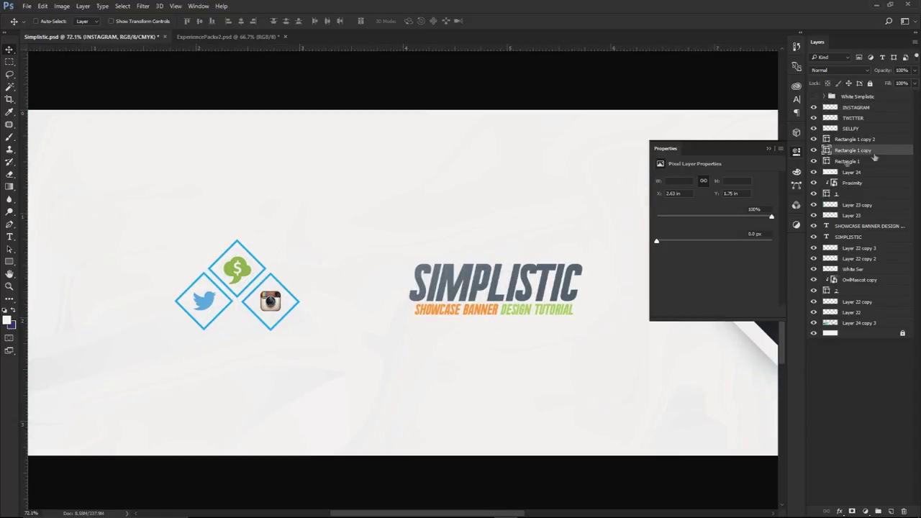
click(451, 299)
click(655, 202)
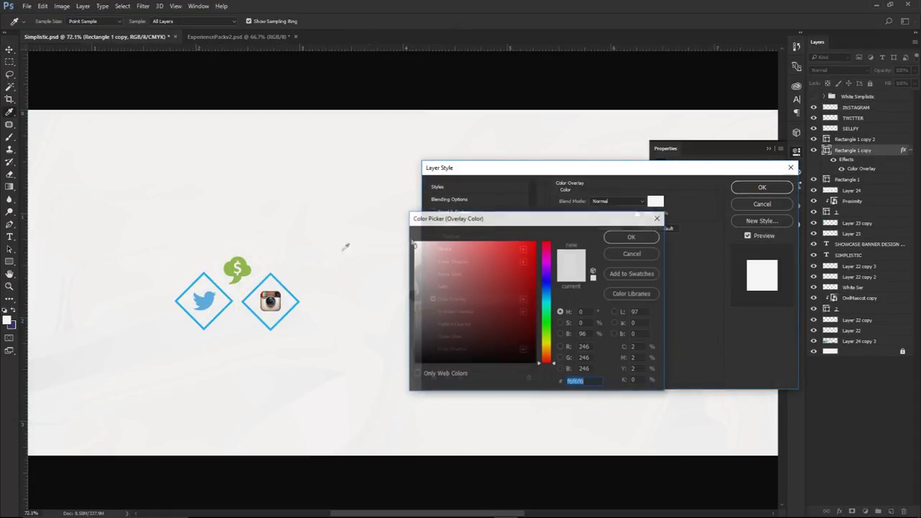
click(245, 269)
click(632, 236)
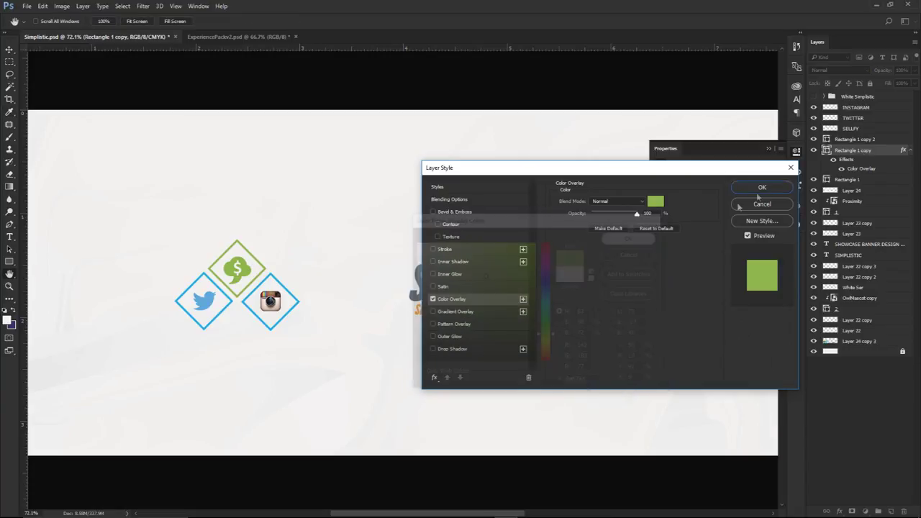
click(762, 187)
- Add a Color Overlay to the lower-right diamond outline using the beige #d6c9b6 sampled from the Instagram icon
key(alt+bracketright)
double_click(866, 139)
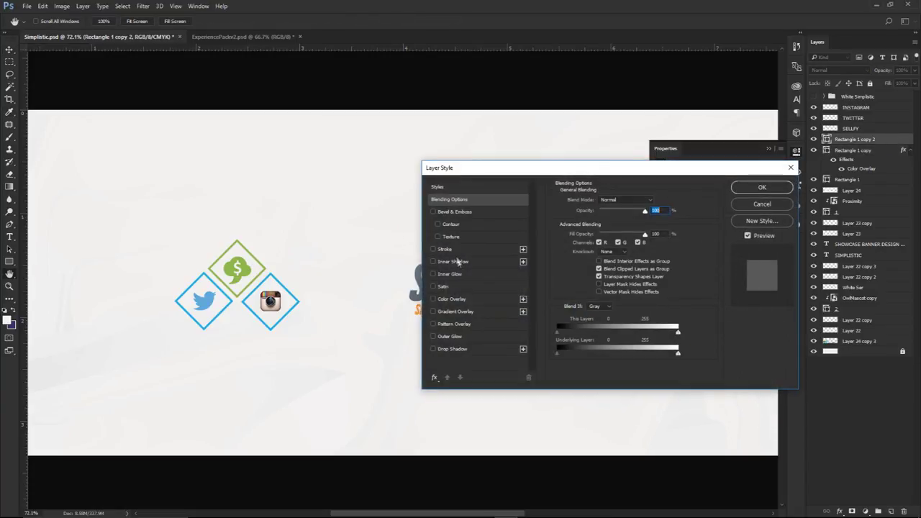
click(451, 298)
click(655, 201)
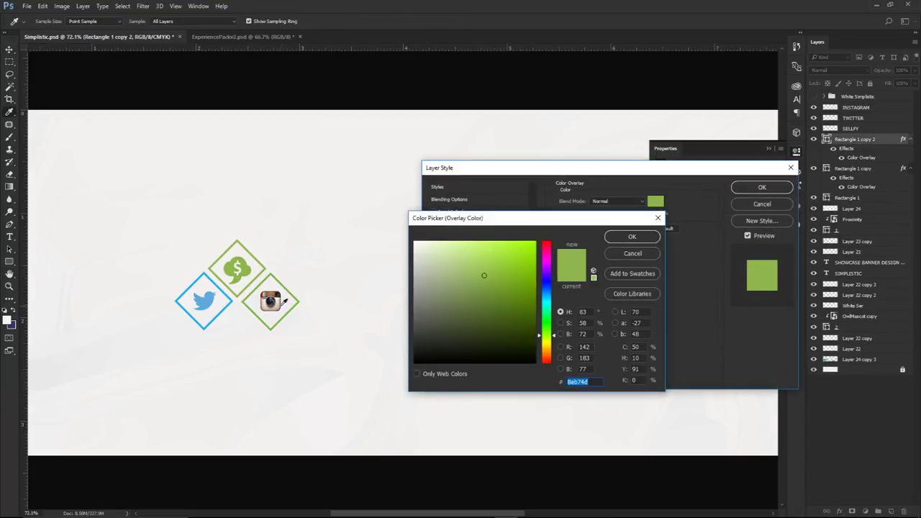
click(279, 306)
click(626, 234)
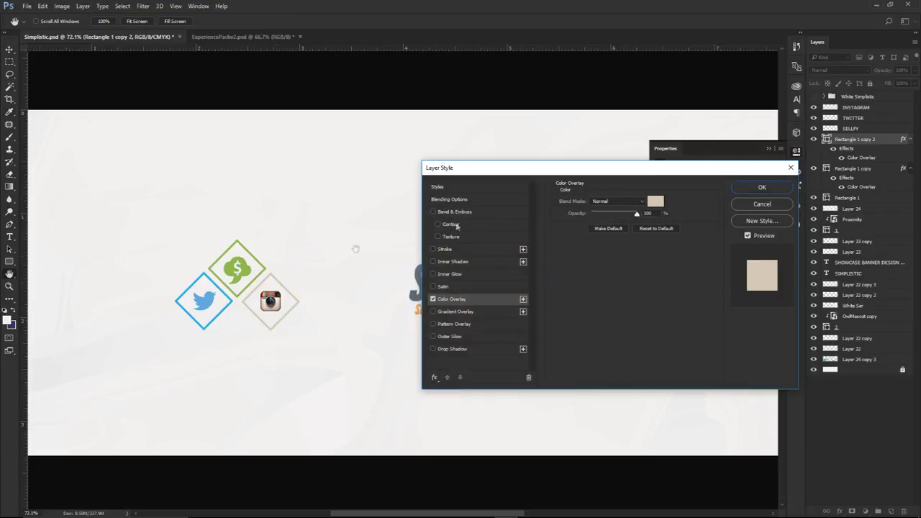
click(783, 188)
- Add a Color Overlay to the lower-left diamond outline using the blue sampled from the Twitter icon
double_click(863, 197)
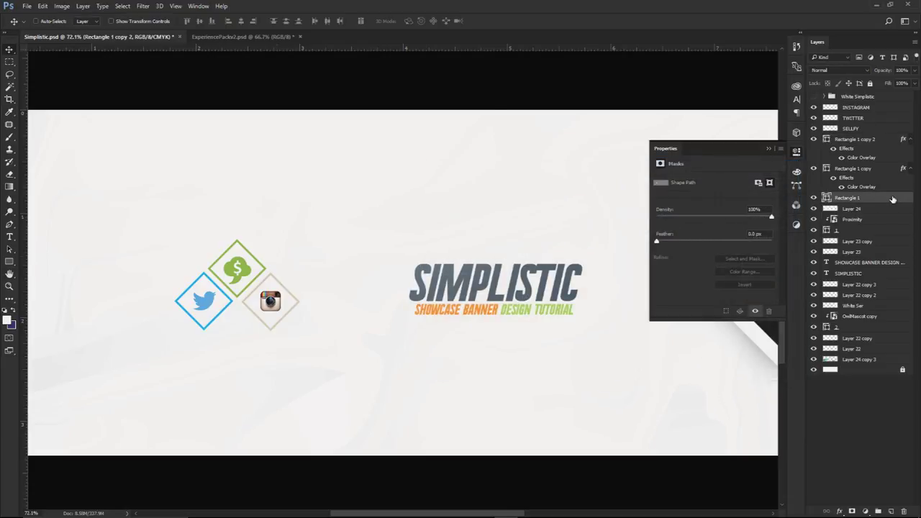
click(451, 299)
click(656, 202)
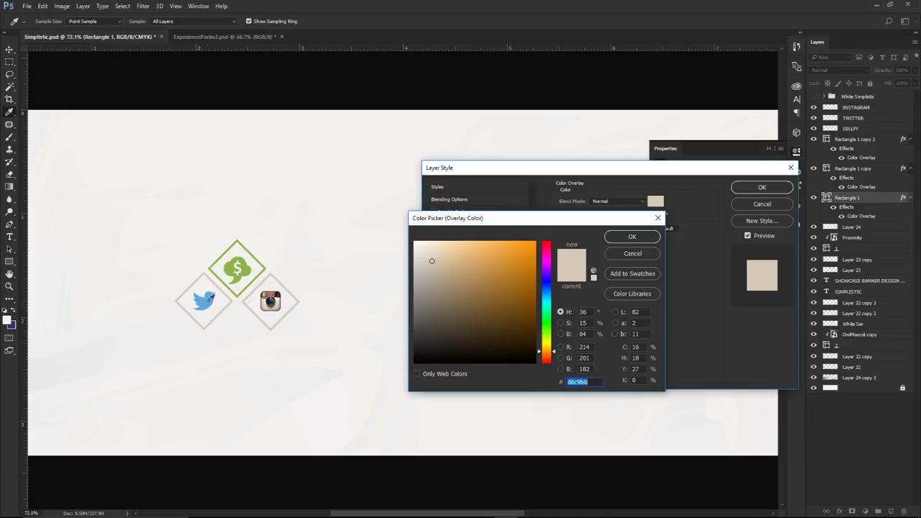
click(208, 302)
click(625, 239)
click(769, 190)
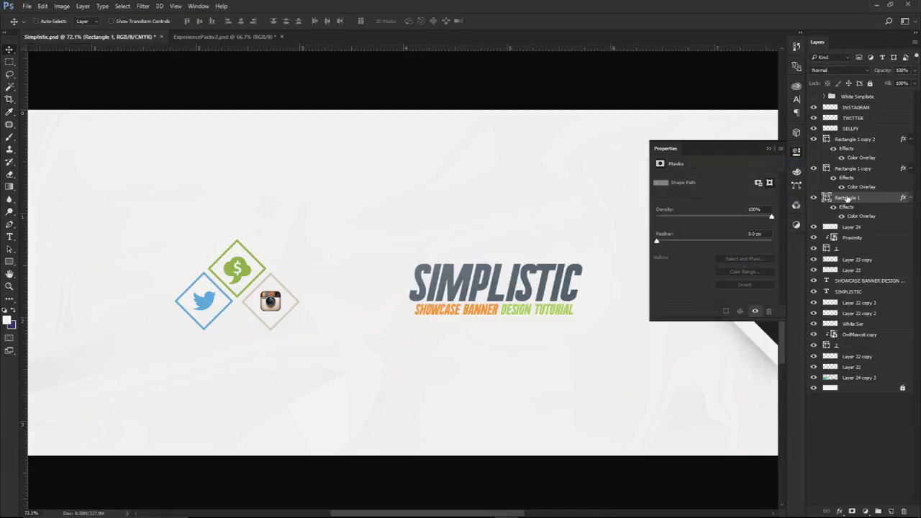
key(t)
click(239, 328)
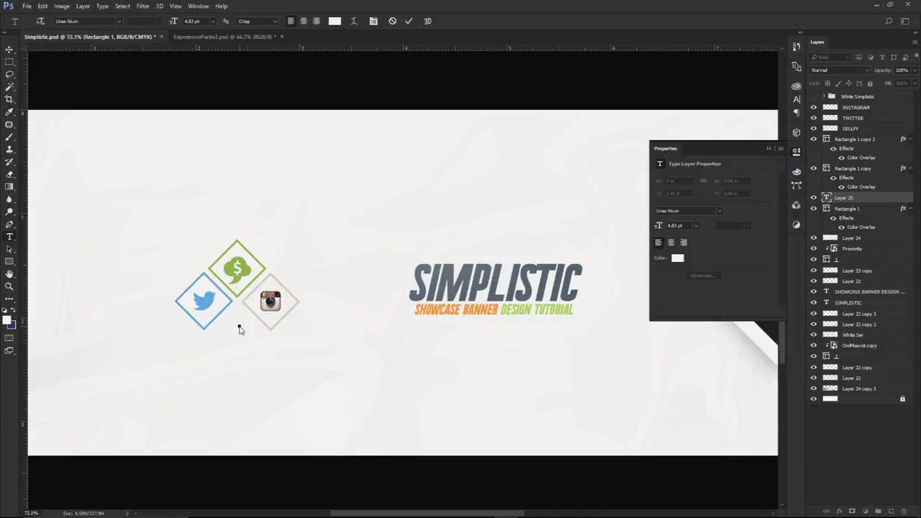
key(ctrl+a)
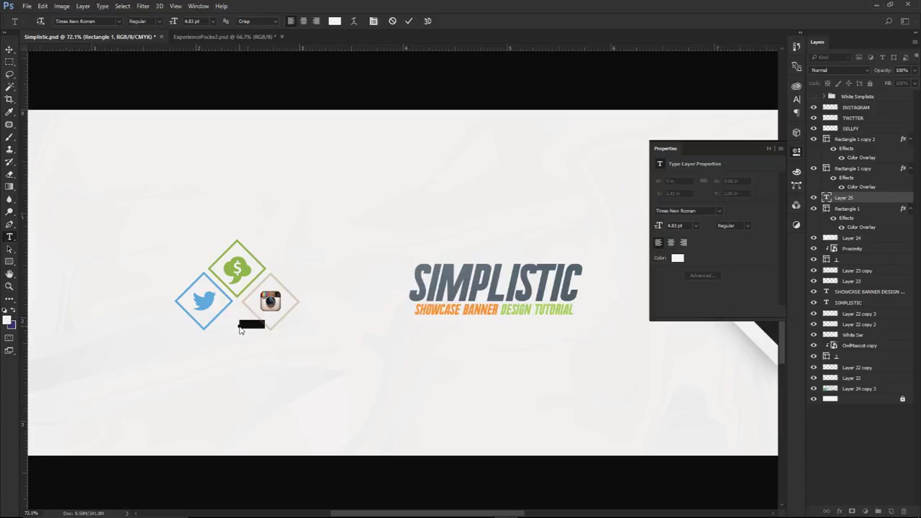
click(334, 21)
drag(526, 220, 647, 225)
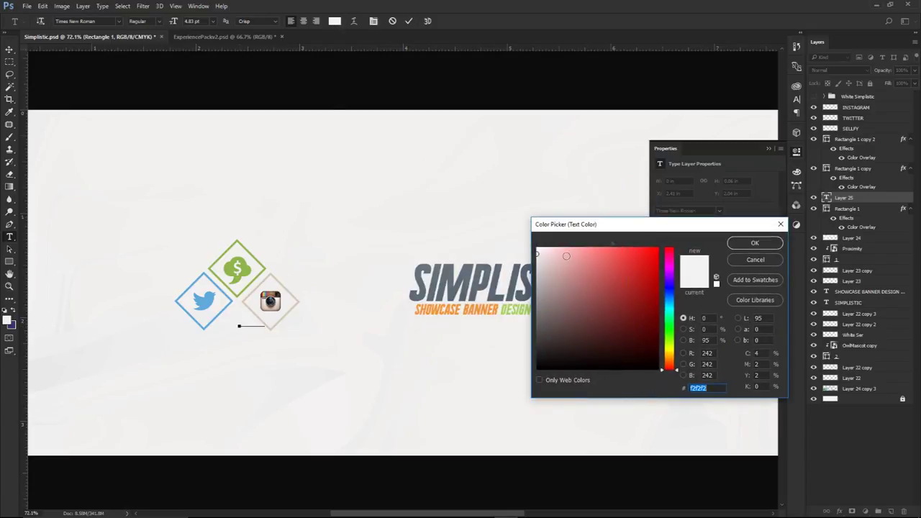
click(520, 275)
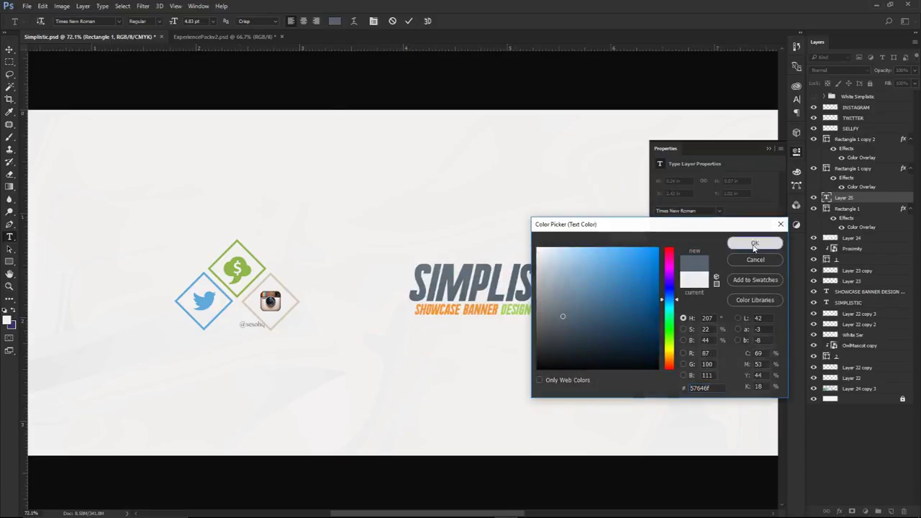
click(754, 244)
- Set the font of the handle text below the diamonds to Gotham Black
click(797, 99)
click(719, 99)
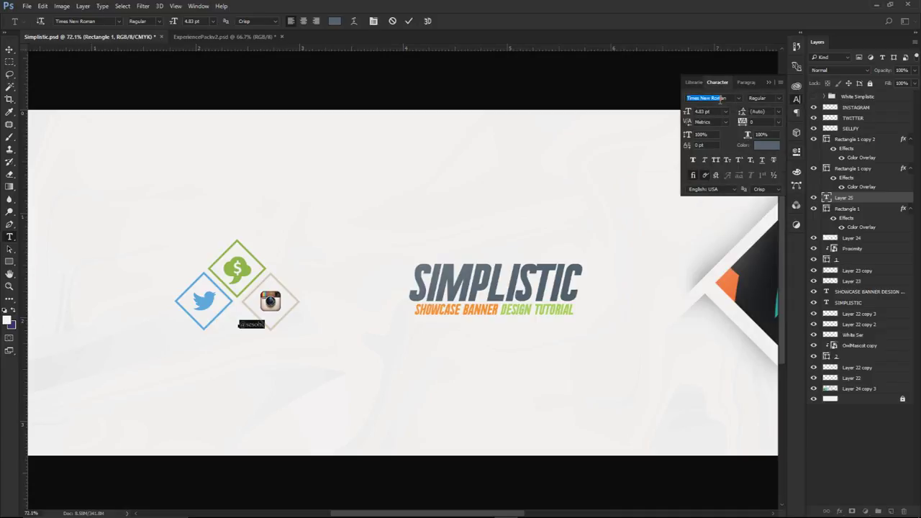
click(738, 99)
click(738, 98)
click(739, 100)
scroll(752, 137, up, 10)
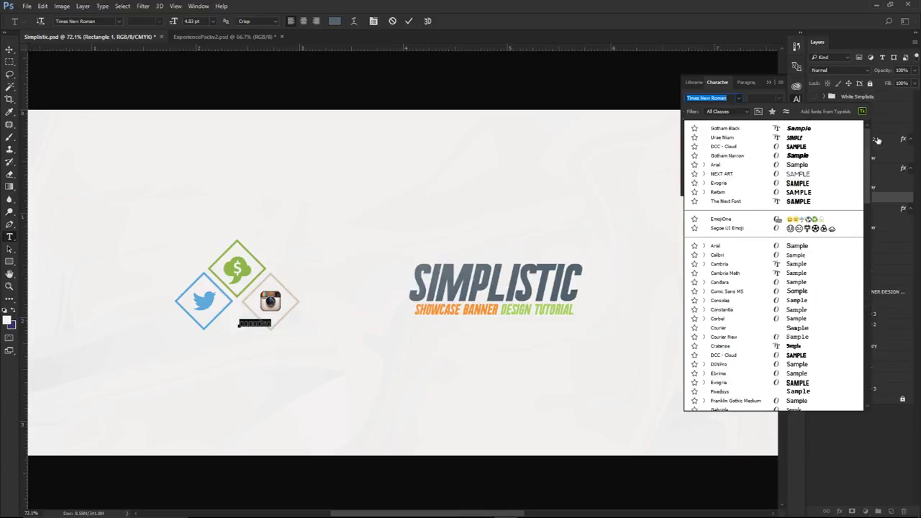
click(748, 129)
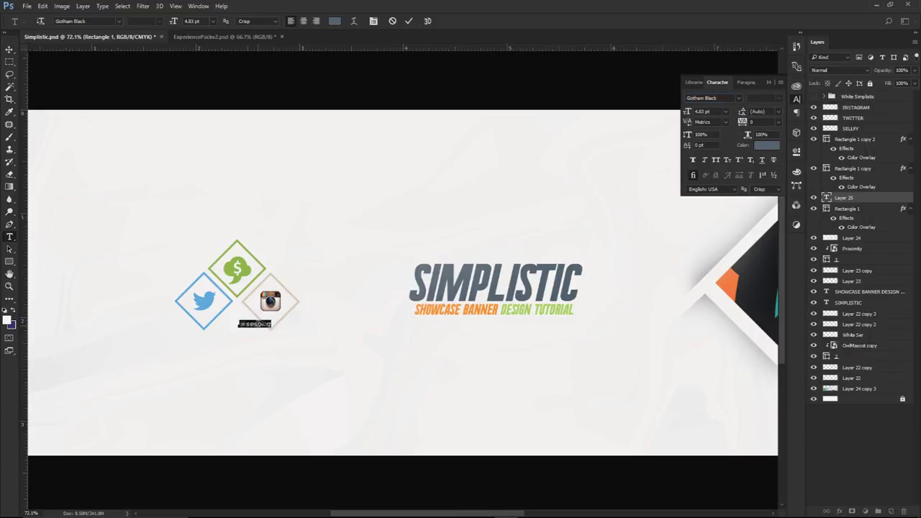
text(@SESCHO)
click(10, 49)
drag(328, 294, 307, 291)
scroll(206, 333, up, 5)
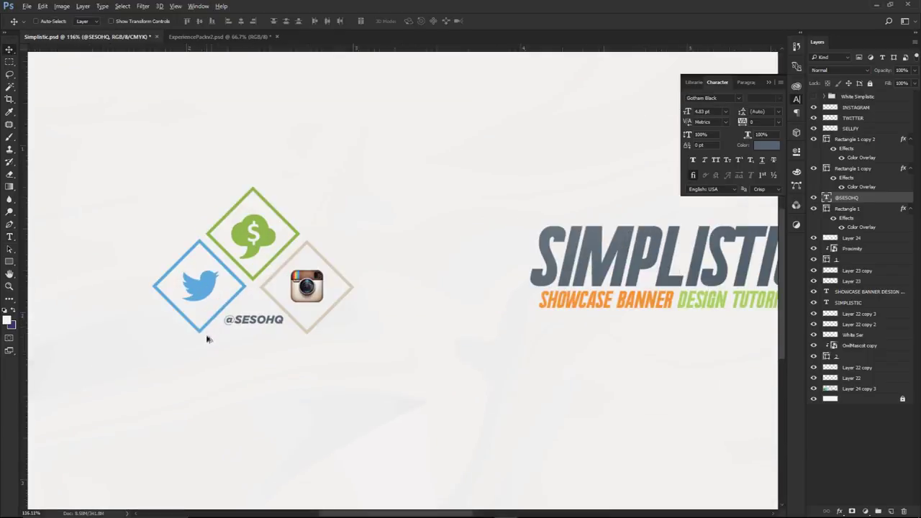
drag(308, 325, 309, 329)
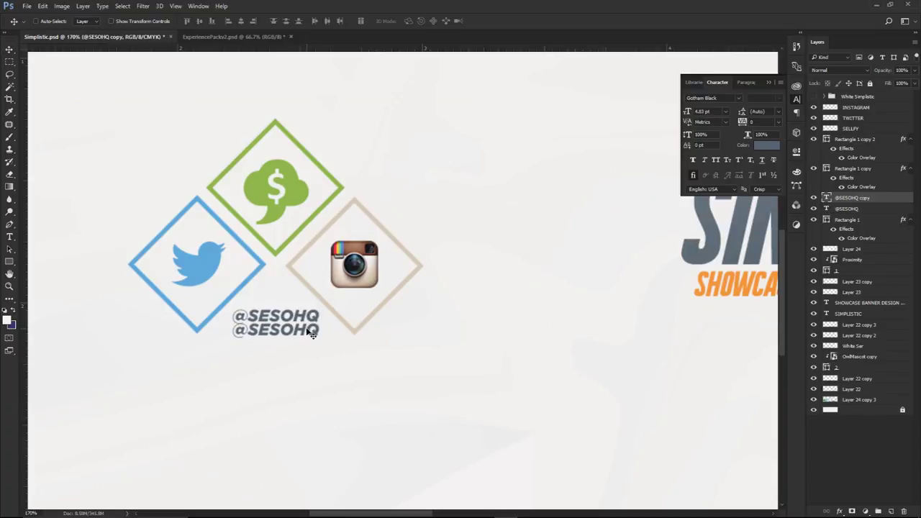
double_click(309, 328)
key(BackSpace)
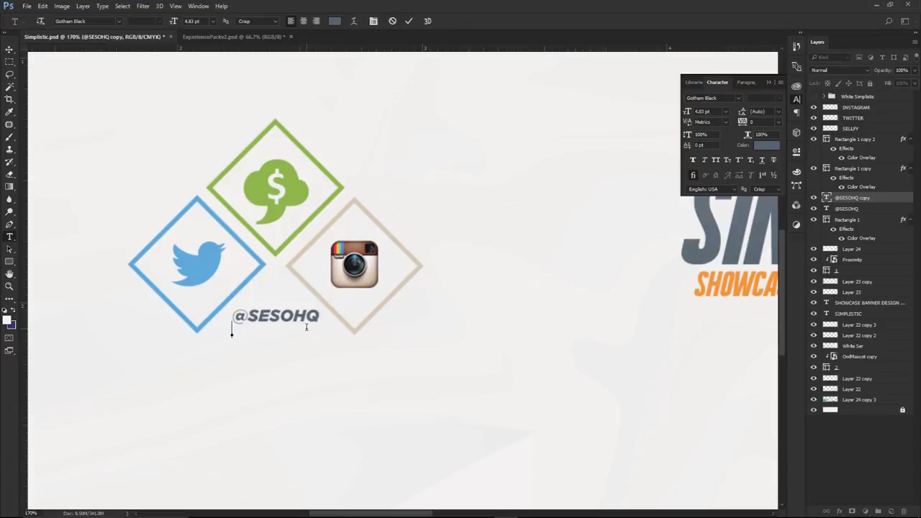
text(CHECK ME )
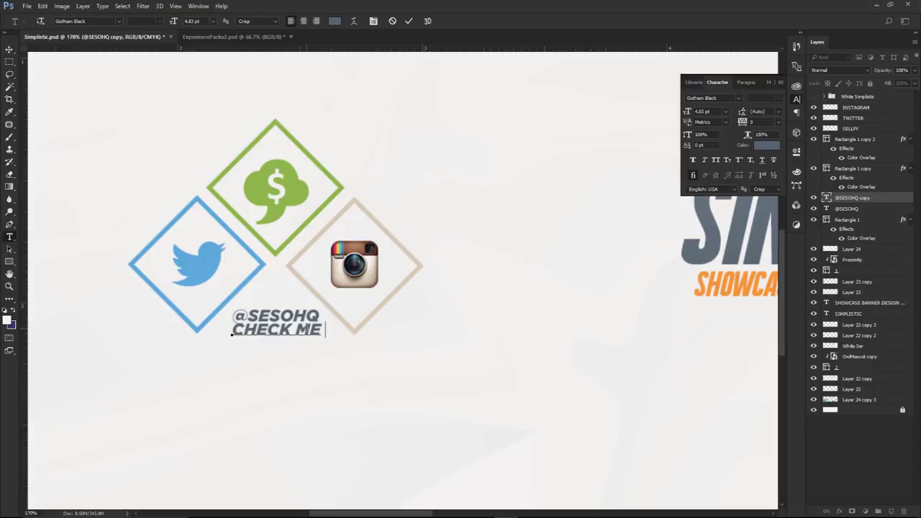
text(OUT!)
key(ctrl+a)
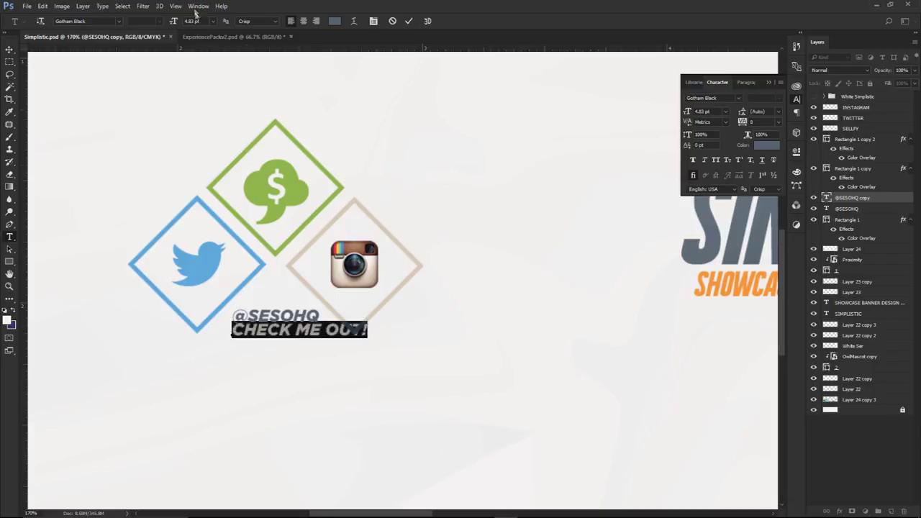
scroll(196, 22, down, 2)
click(9, 49)
drag(223, 146, 227, 149)
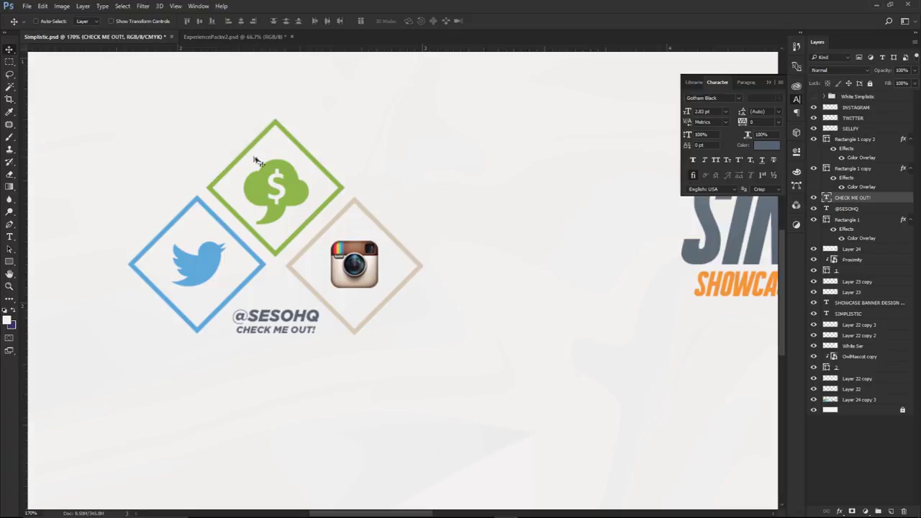
scroll(381, 205, down, 6)
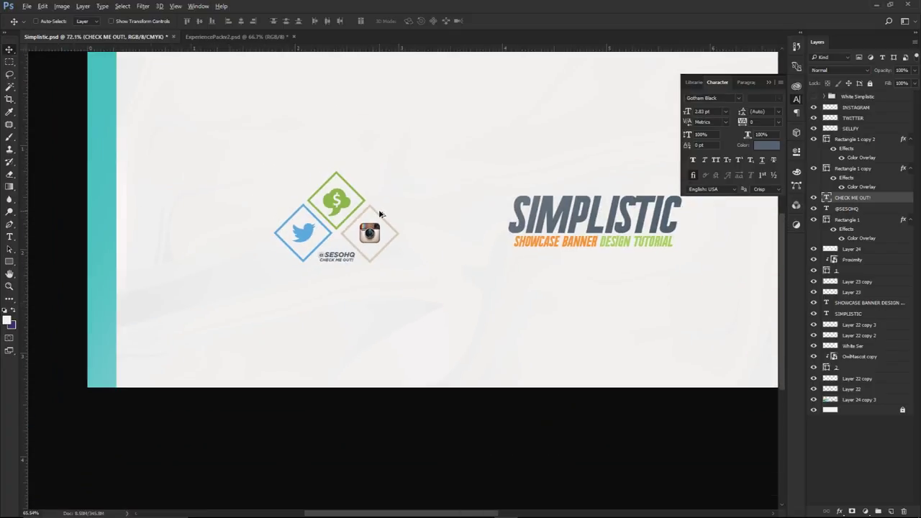
scroll(394, 224, down, 1)
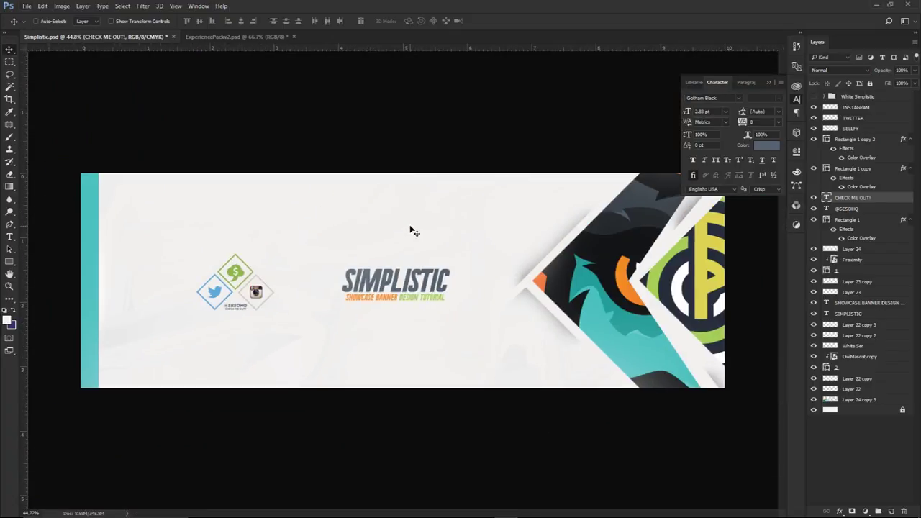